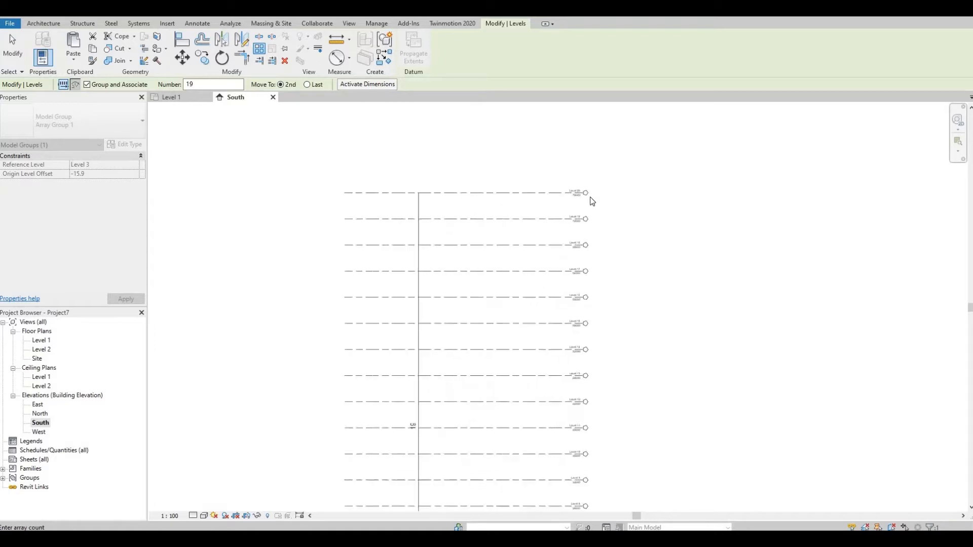
Create floor plan views for Level 3 through Level 20 without duplicating existing views.
scroll(557, 203, "down", 5)
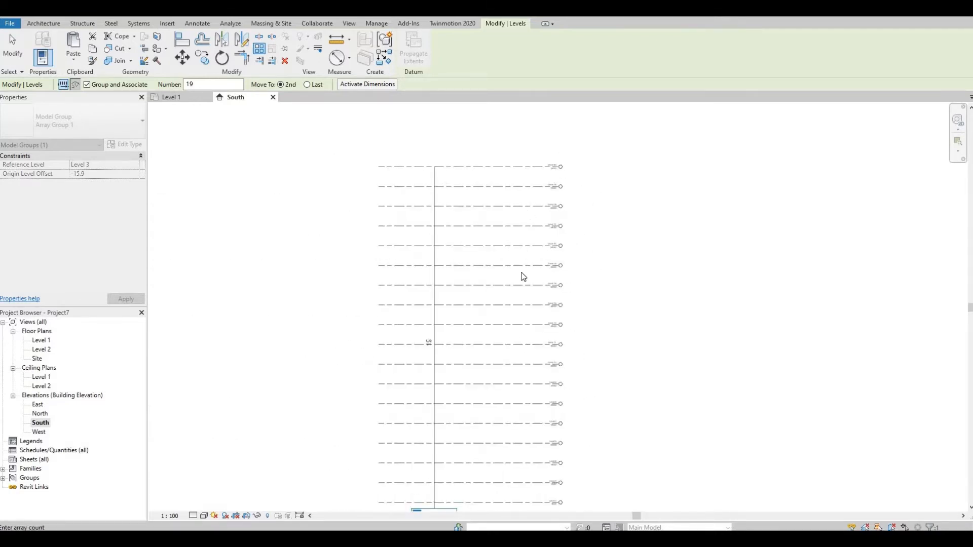
scroll(480, 238, "down", 2)
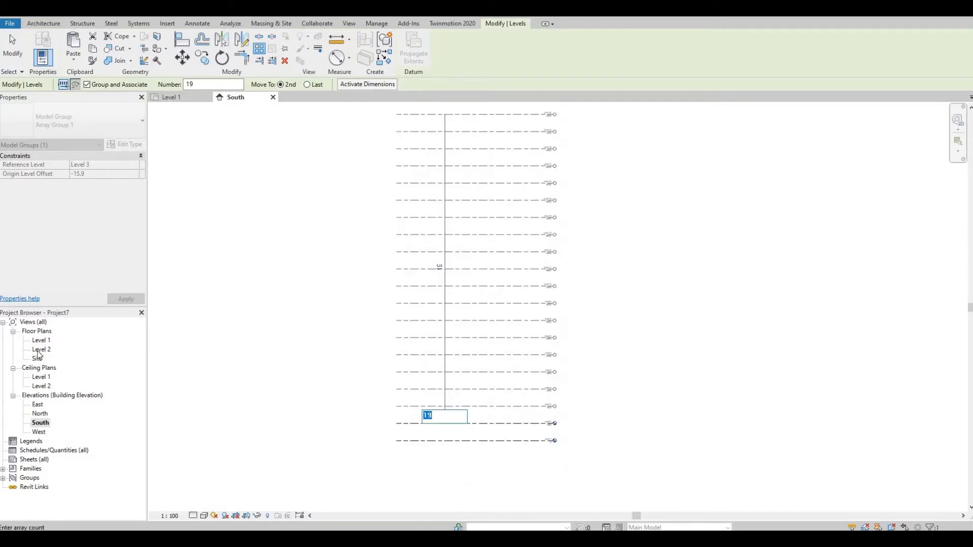
left_click(349, 23)
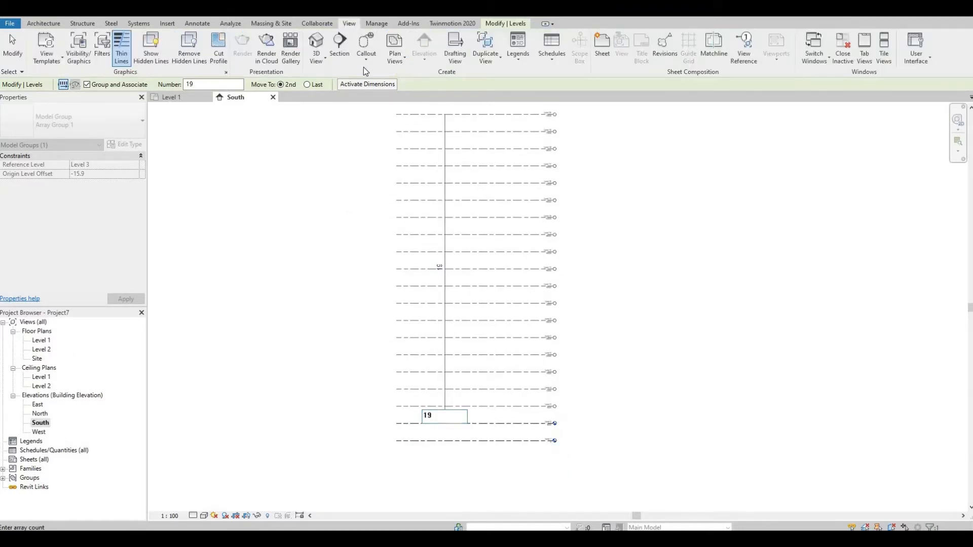
left_click(405, 63)
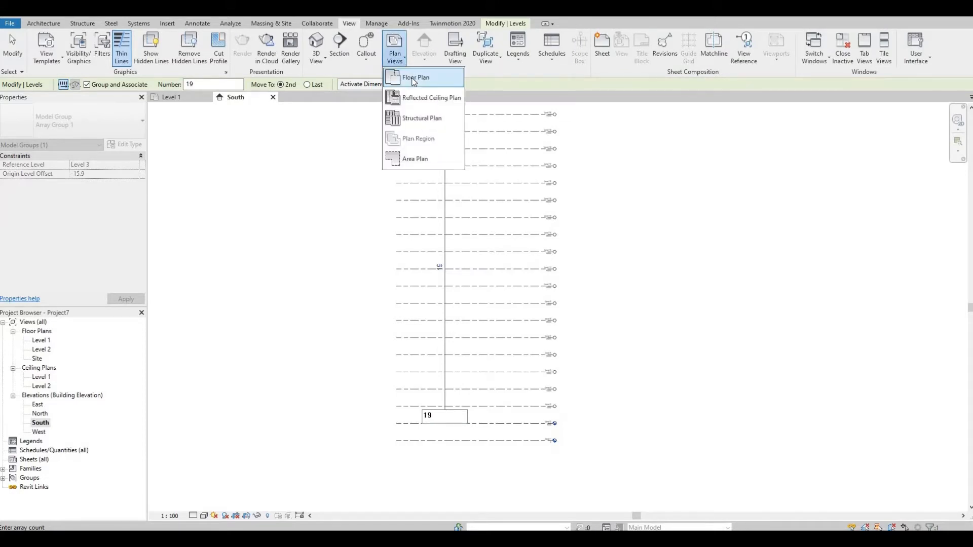
left_click(415, 79)
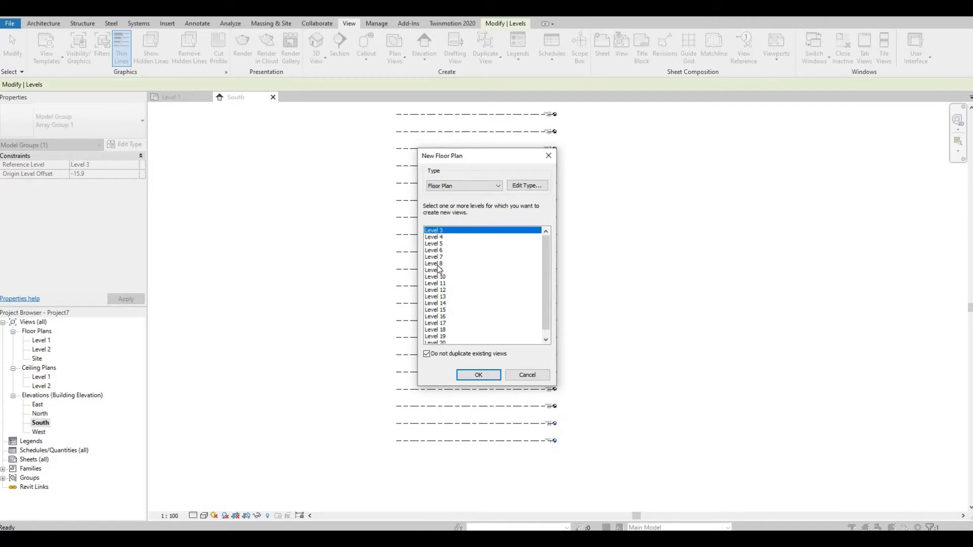
scroll(439, 268, "down", 1)
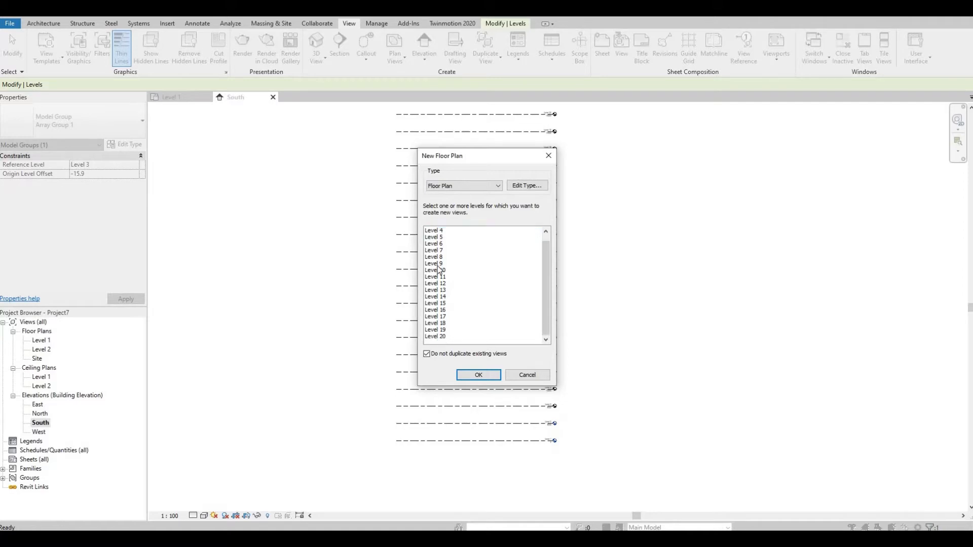
left_click(441, 336, "shift")
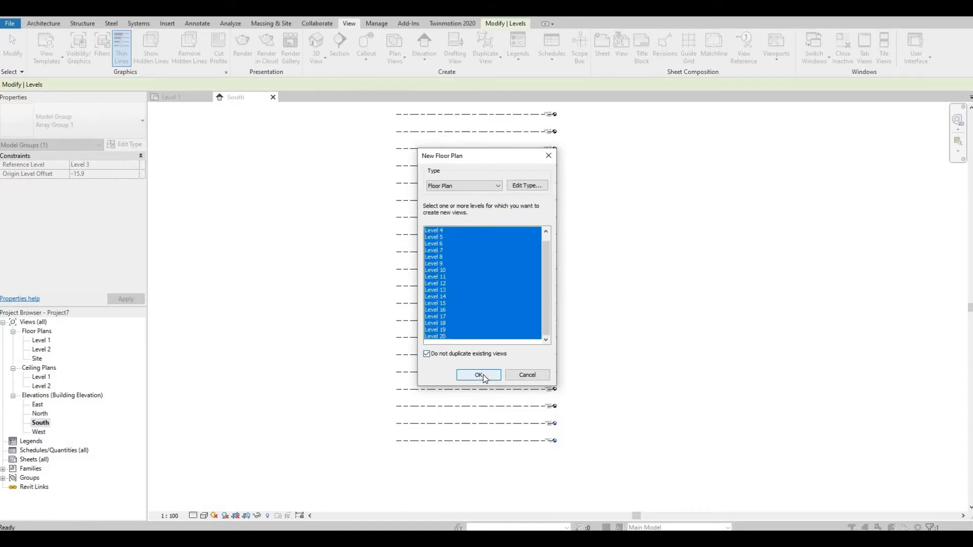
left_click(482, 375)
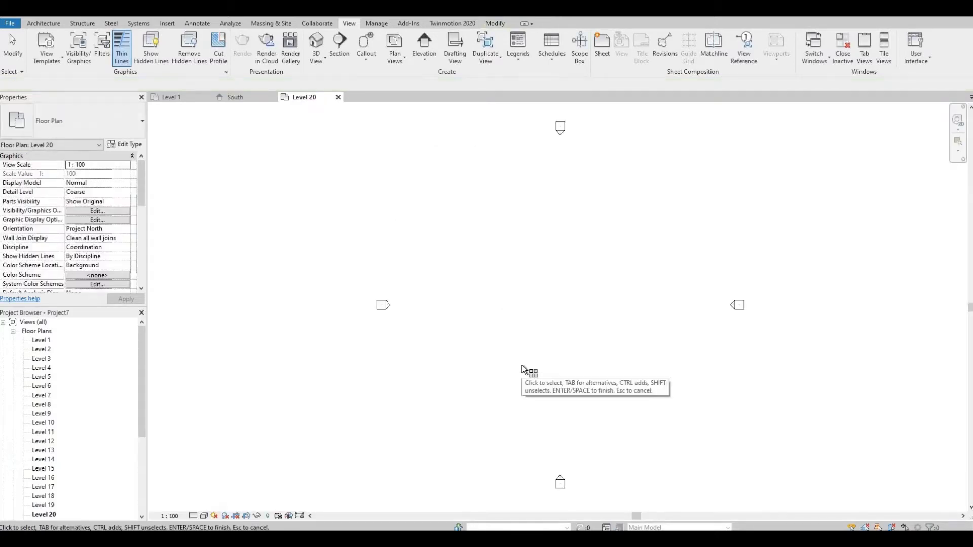
In the Level 1 floor plan, draw a vertical and a horizontal reference plane crossing midway between the elevation markers.
middle_click_drag(573, 353, 540, 342)
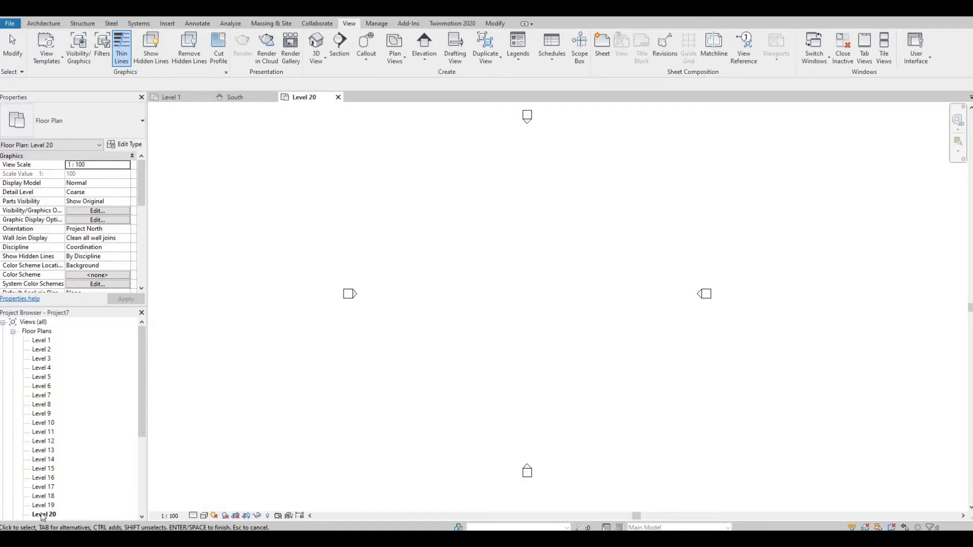
double_click(40, 340)
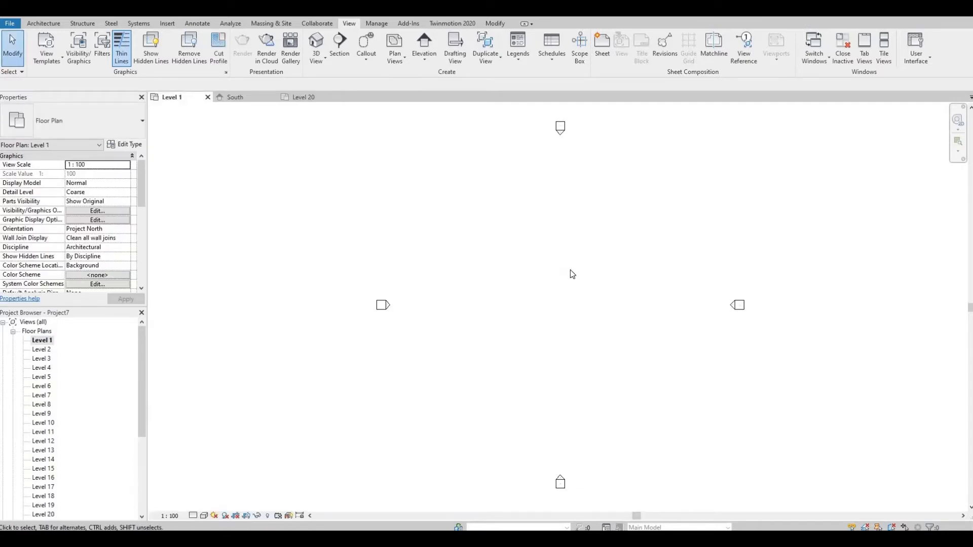
middle_click_drag(527, 275, 482, 275)
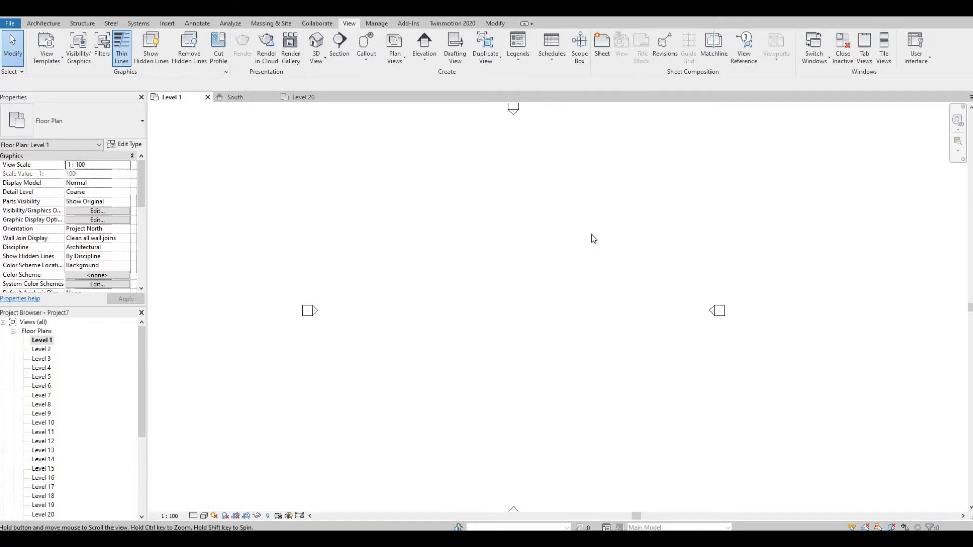
left_click(44, 25)
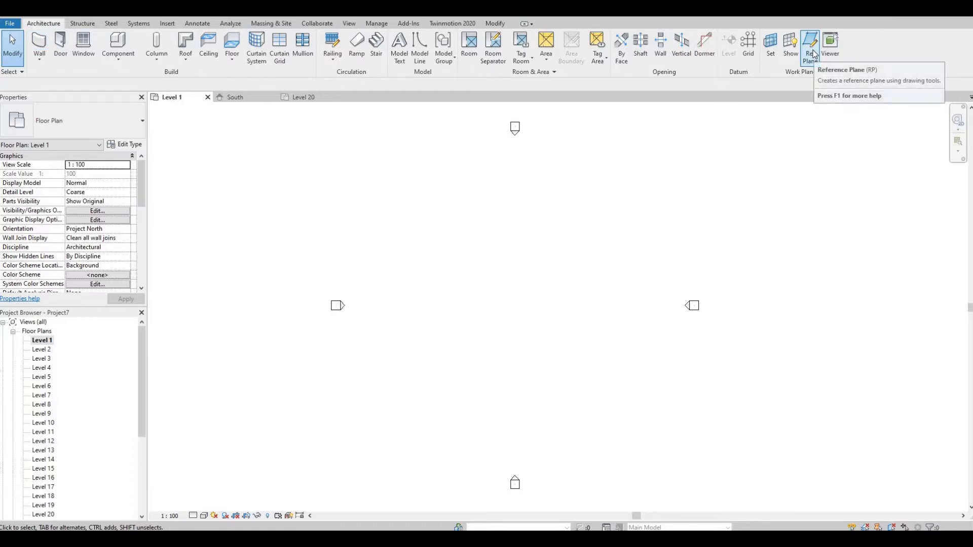
left_click(812, 53)
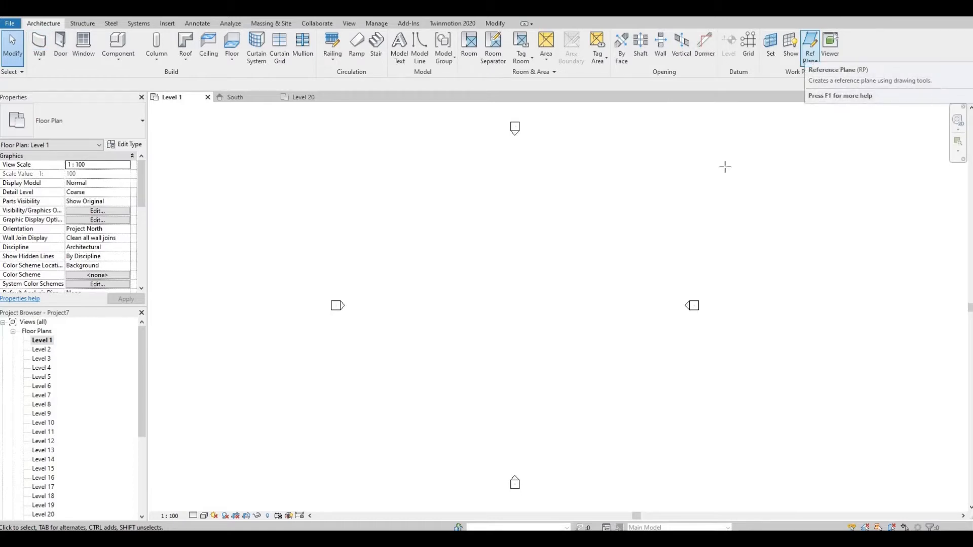
left_click(517, 218)
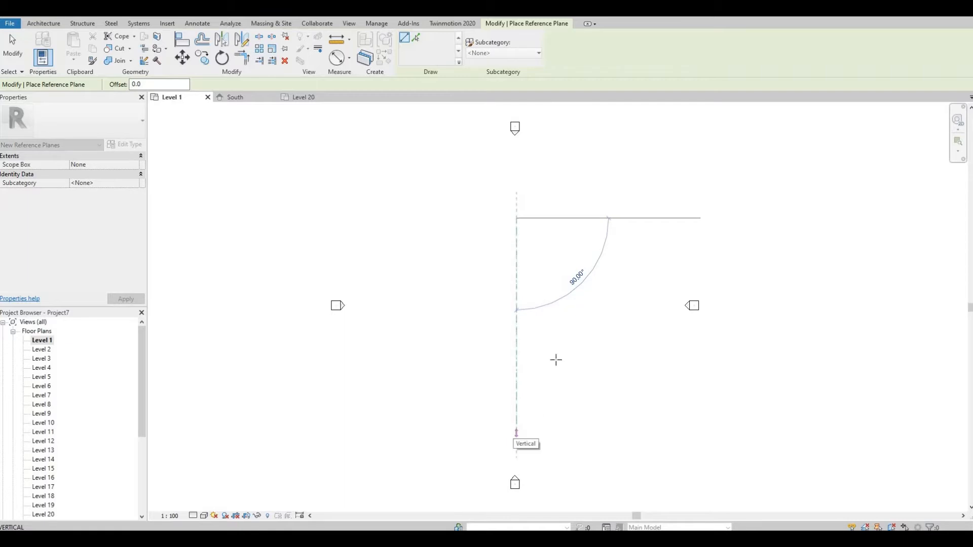
left_click(516, 432)
left_click(652, 307)
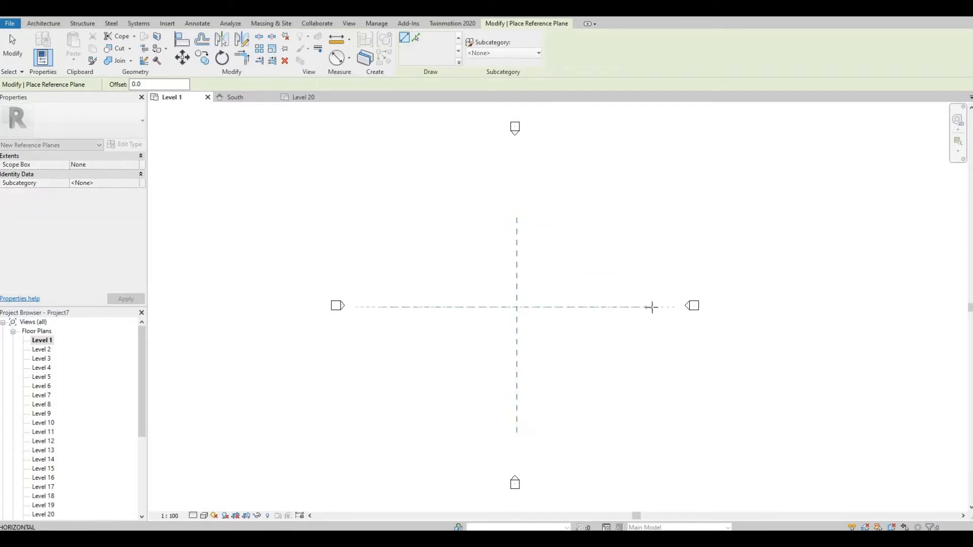
left_click(659, 307)
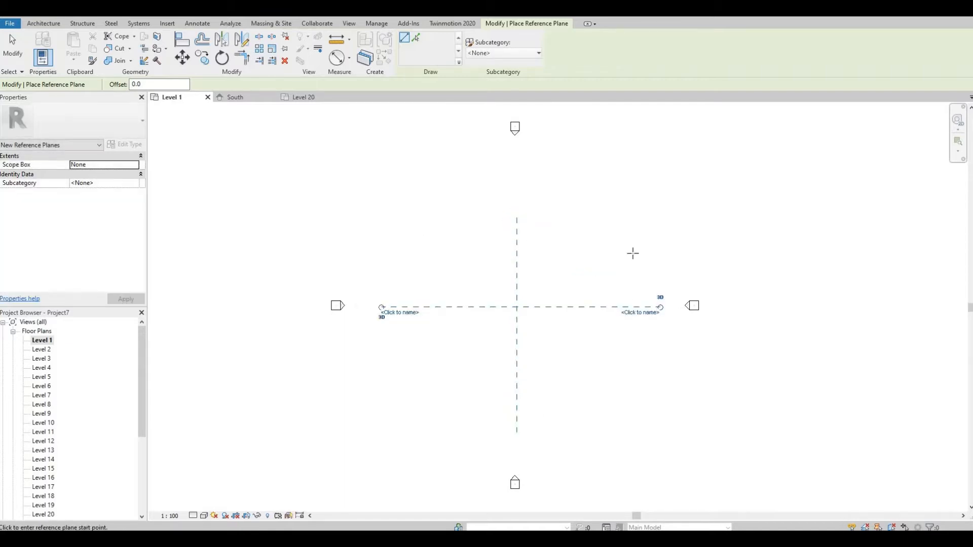
Draw two more horizontal reference planes, one about 11160 above the central horizontal plane and one about 10100 below it.
left_click(415, 229)
left_click(673, 229)
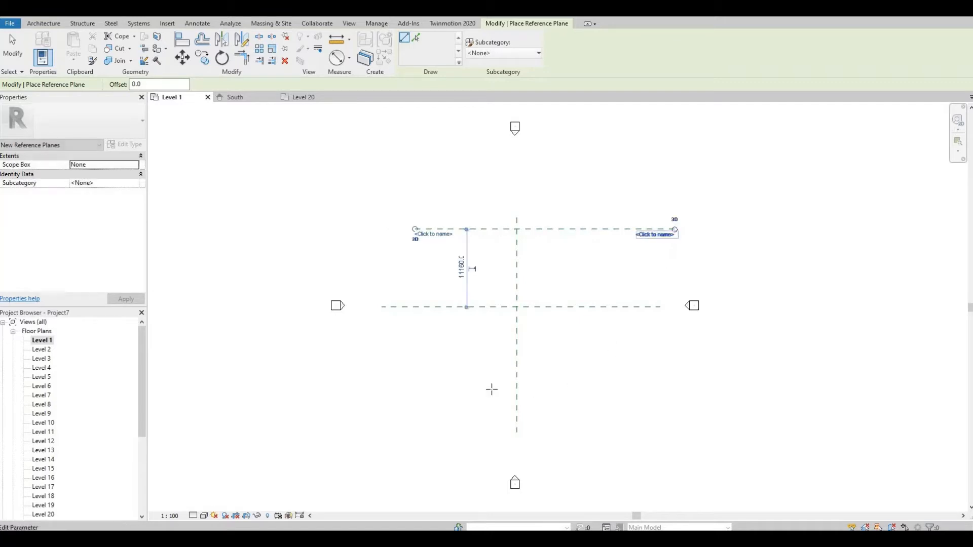
left_click(414, 378)
left_click(702, 377)
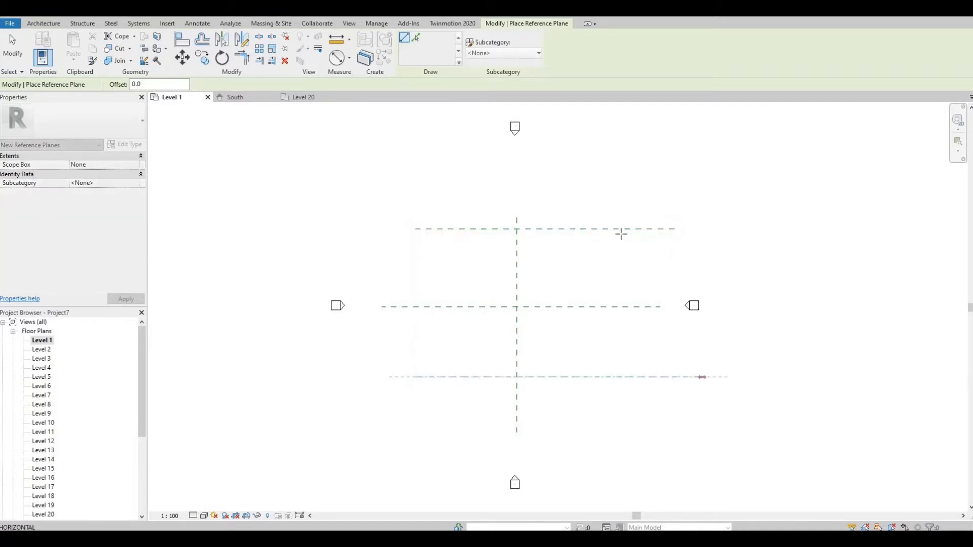
Draw two more vertical reference planes, one about 14150 right of the central vertical plane and one about 11300 left of it.
left_click(615, 198)
left_click(615, 413)
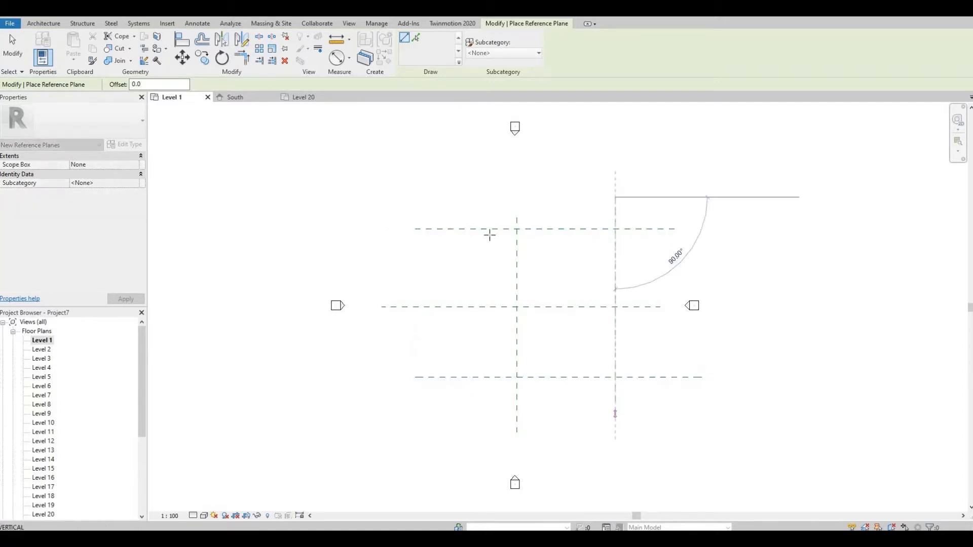
left_click(437, 183)
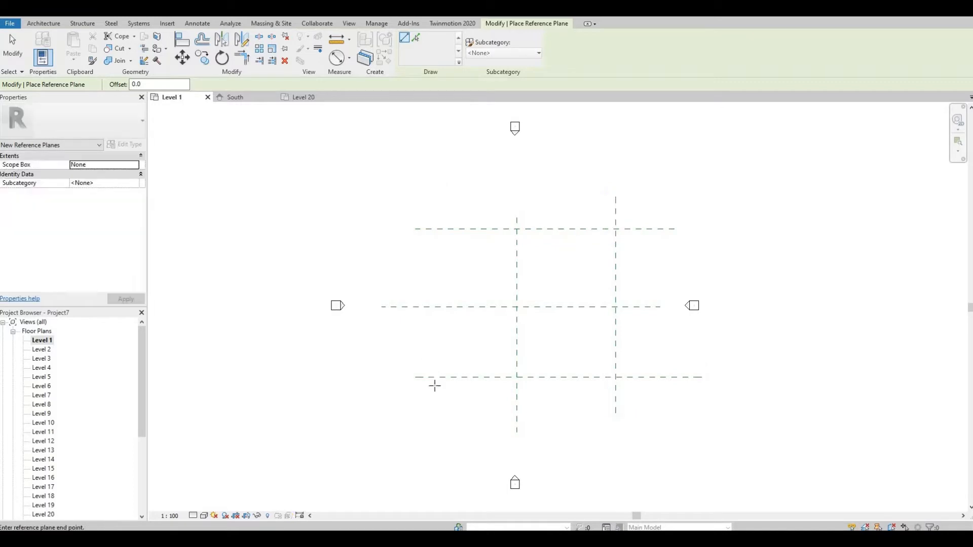
left_click(437, 446)
key("Escape")
key("Escape")
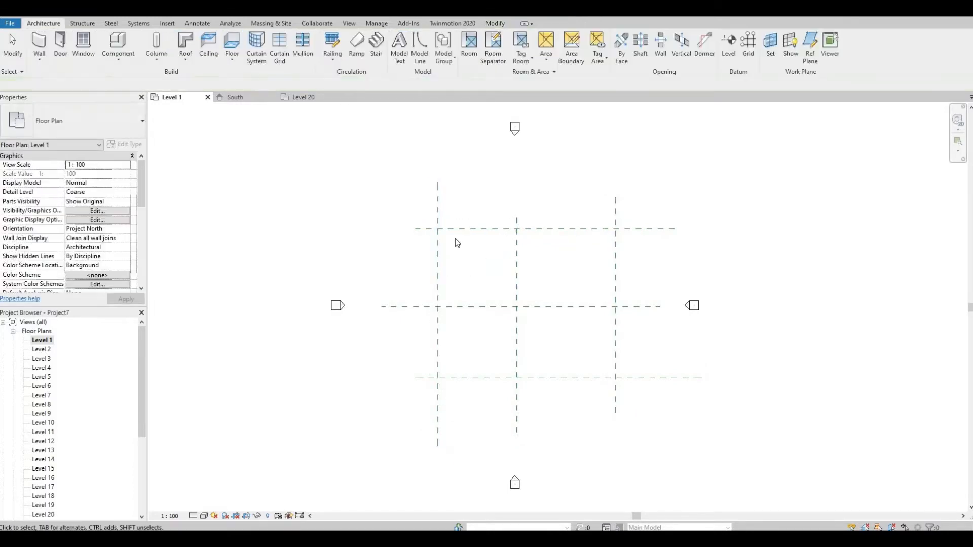
Set the left and right vertical reference planes each 15000 from the central vertical plane.
left_click(439, 212)
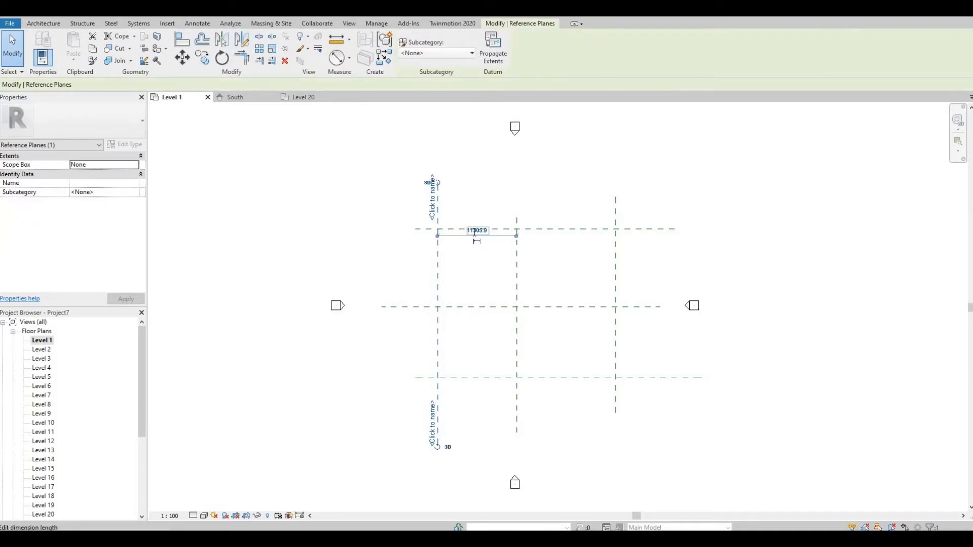
left_click(474, 231)
type("1500")
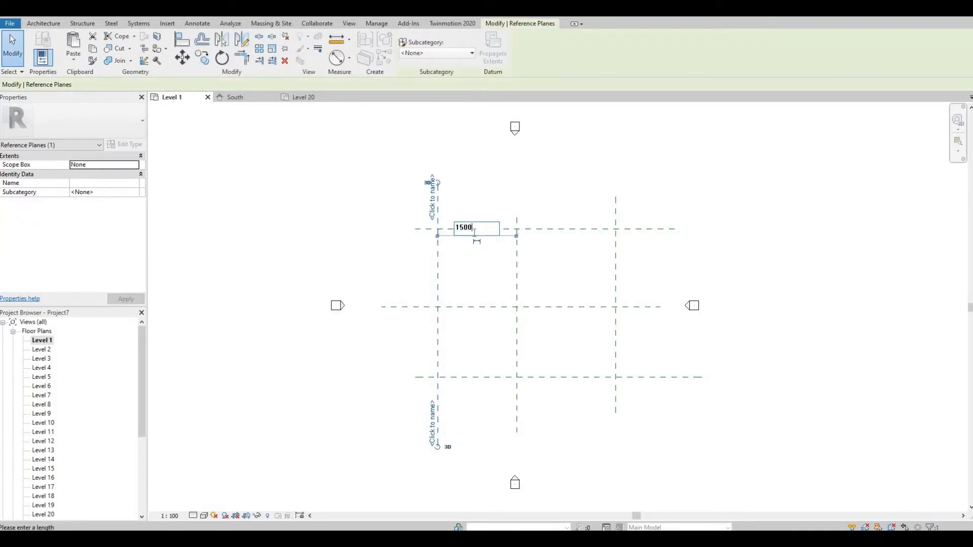
type("0")
key("Return")
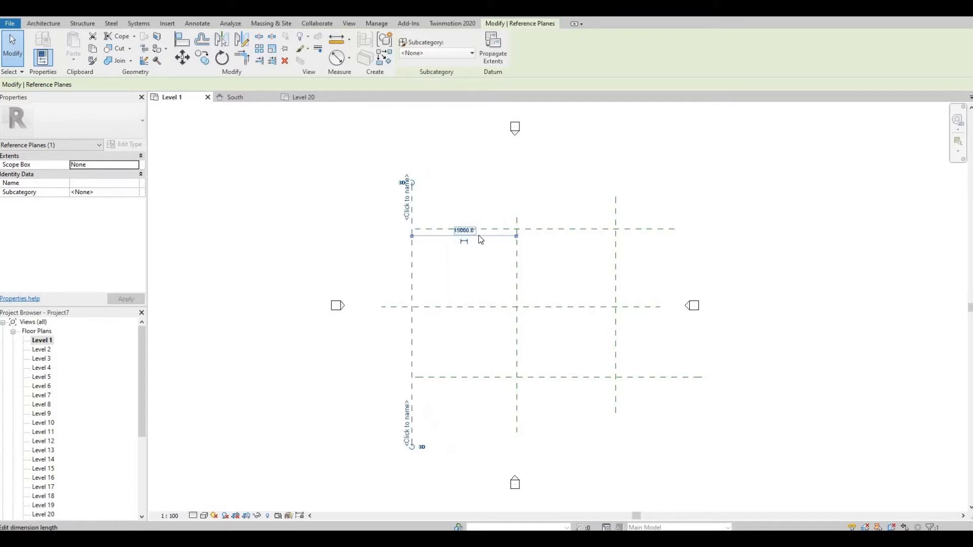
left_click(616, 260)
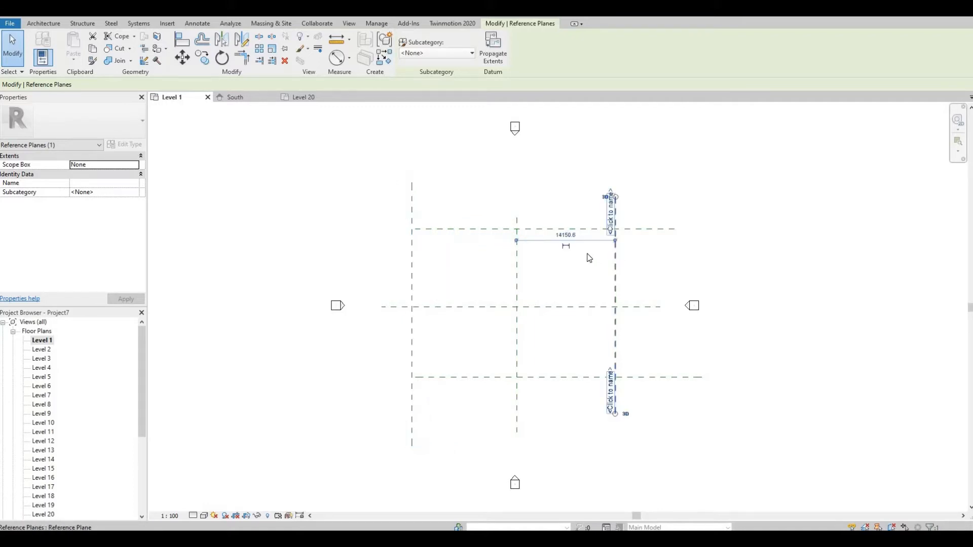
left_click(568, 236)
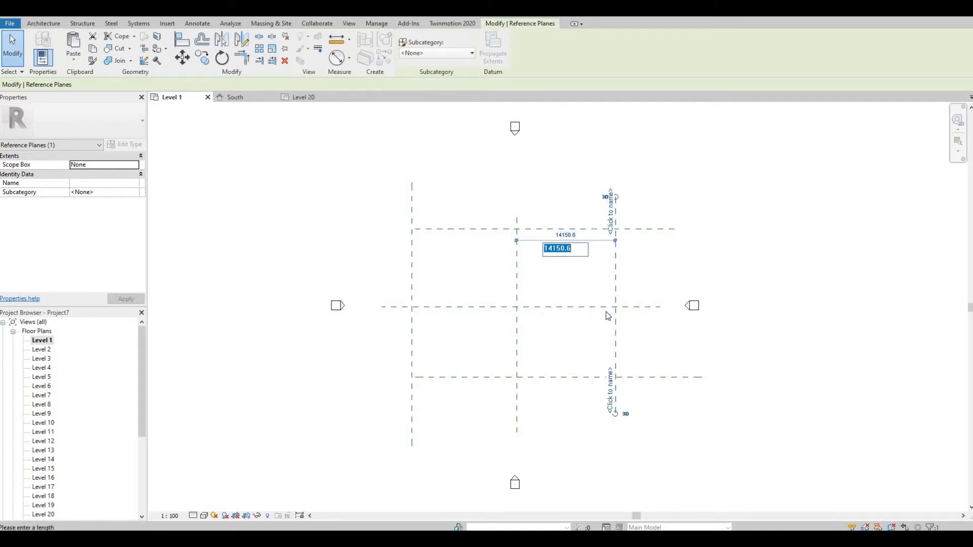
type("150000")
key("Return")
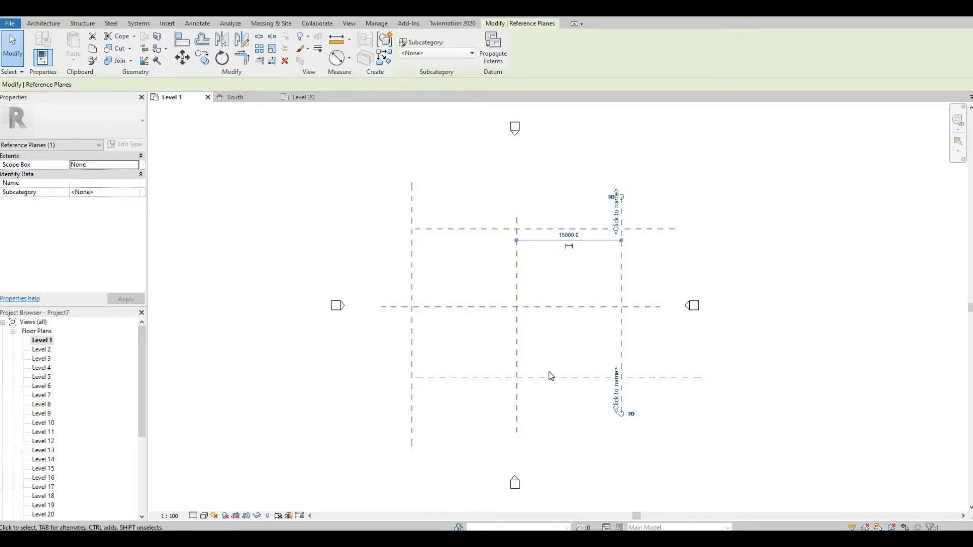
Set the lower horizontal reference plane 15000 from the central horizontal plane.
left_click(534, 377)
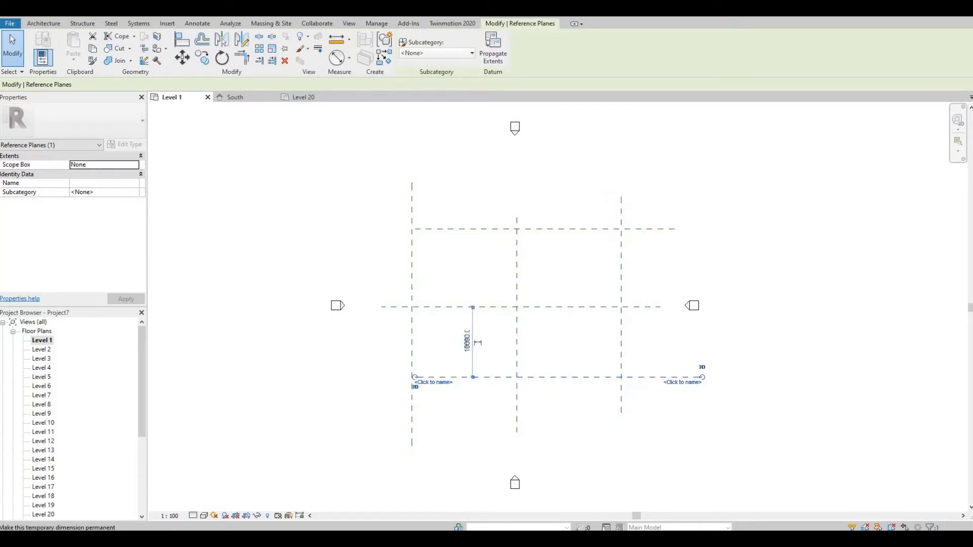
left_click(467, 341)
type("15000")
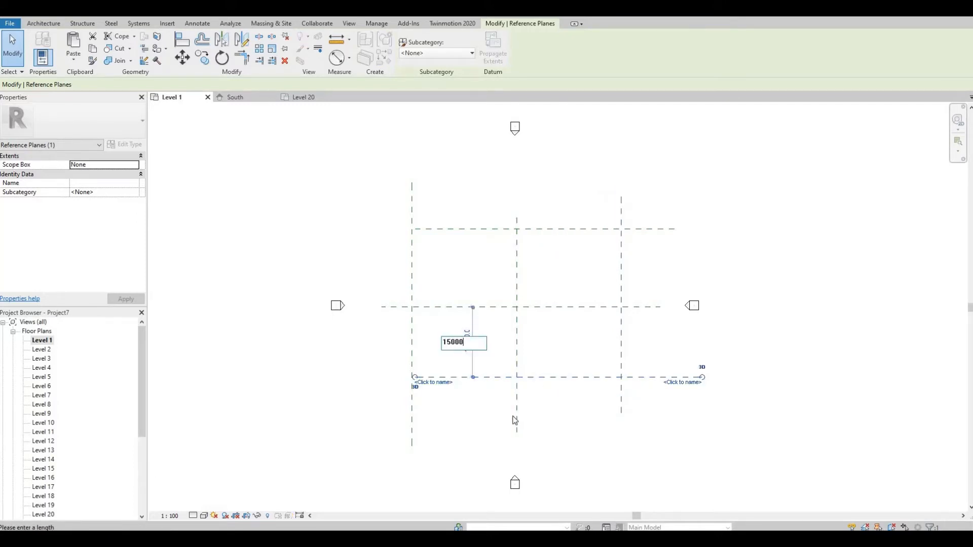
key("Return")
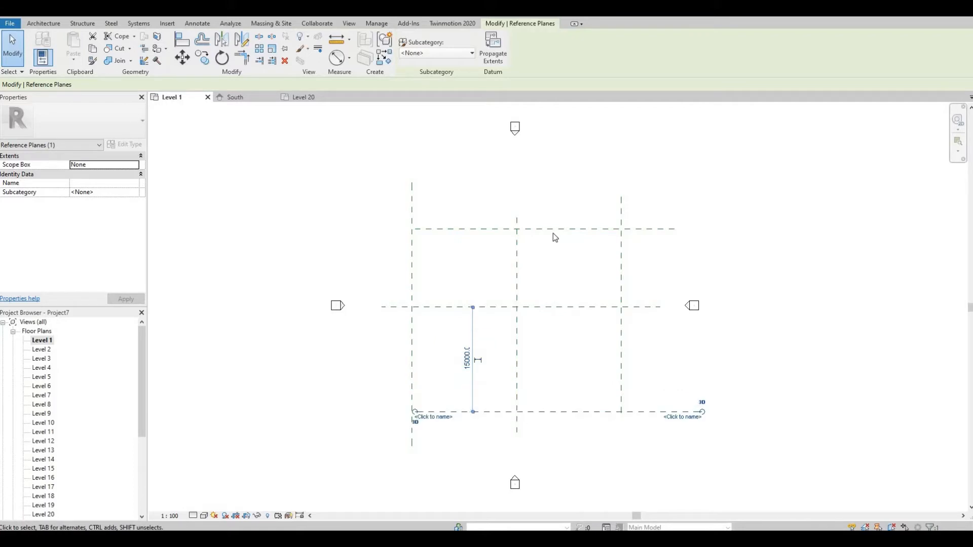
Set the upper horizontal reference plane 15000 from the central one and extend the central vertical plane's upper end past it.
left_click(553, 230)
left_click(461, 264)
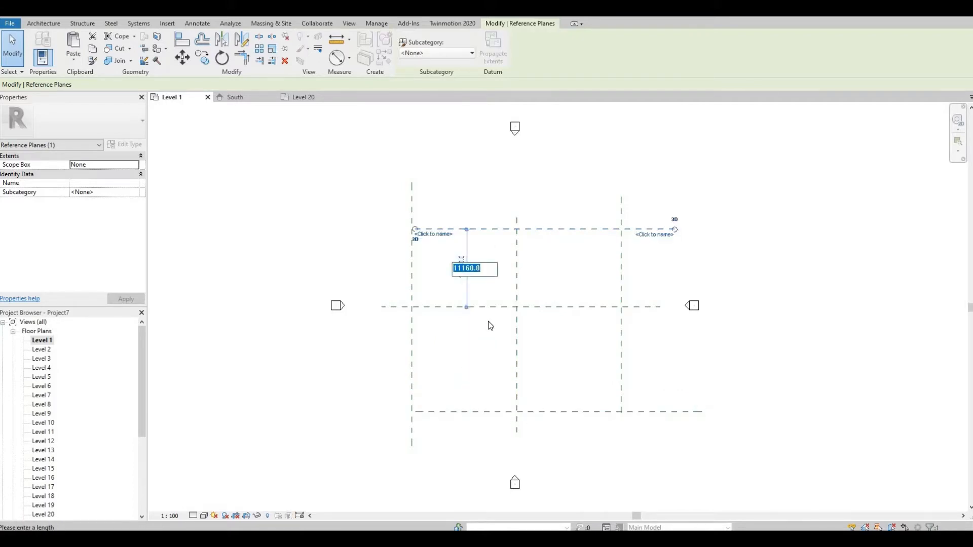
type("15000")
key("Return")
key("Escape")
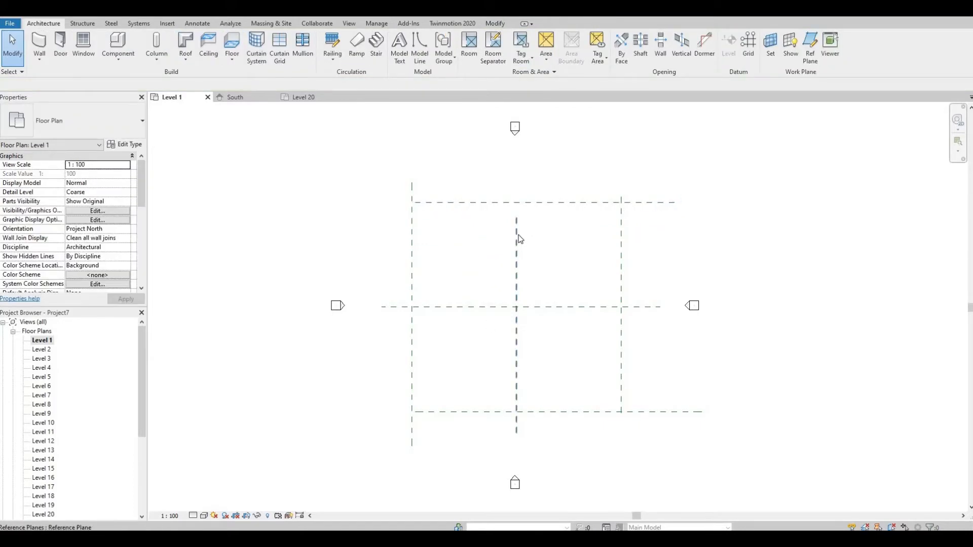
left_click(519, 239)
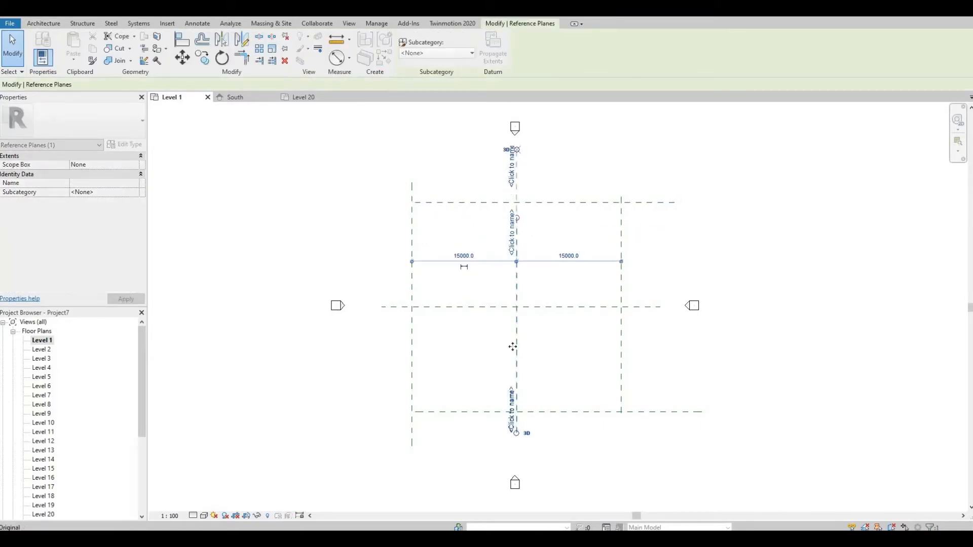
key("Escape")
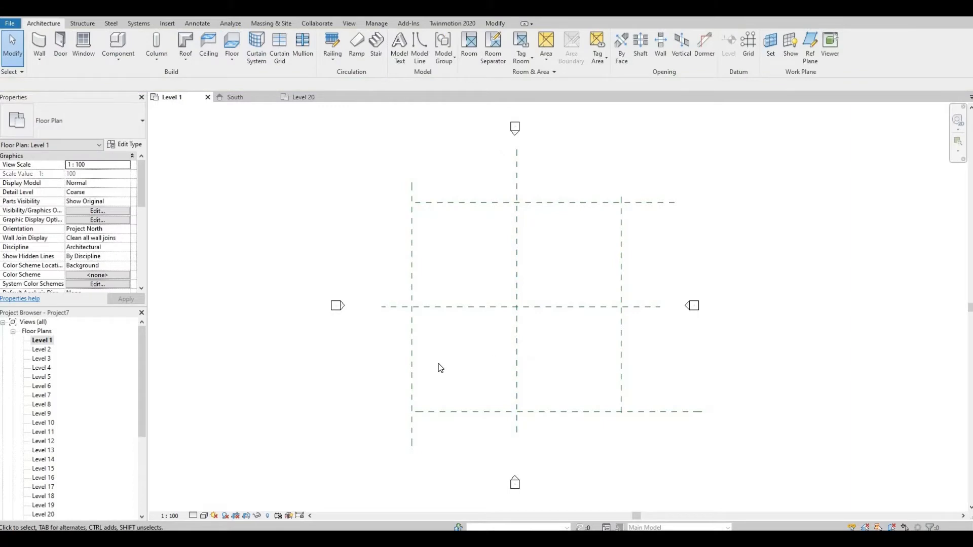
Start a new in-place mass and accept the name Mass 1.
left_click(269, 24)
left_click(112, 53)
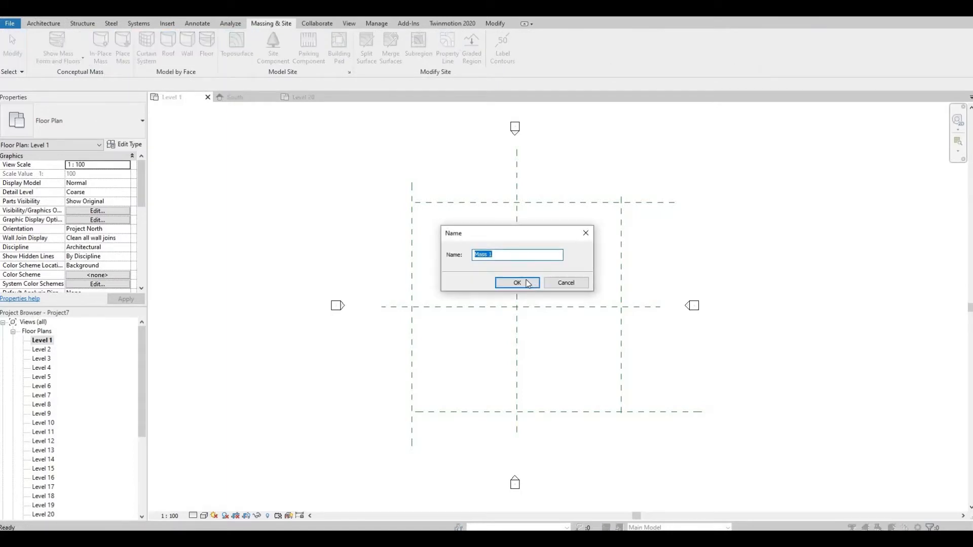
left_click(527, 283)
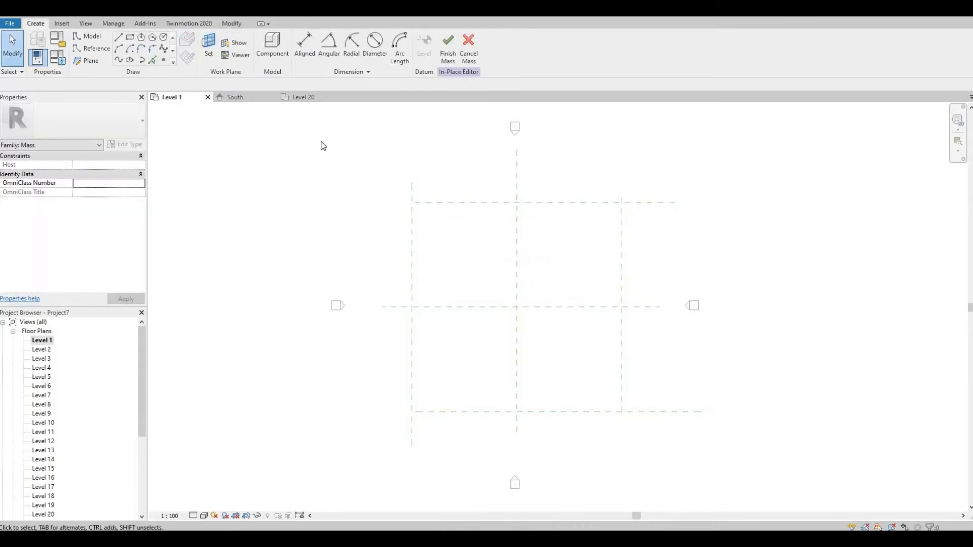
Draw a closed triangle on Level 1: a 30000 edge 5000 above the central horizontal plane, apex where the lower and central vertical planes cross.
left_click(118, 39)
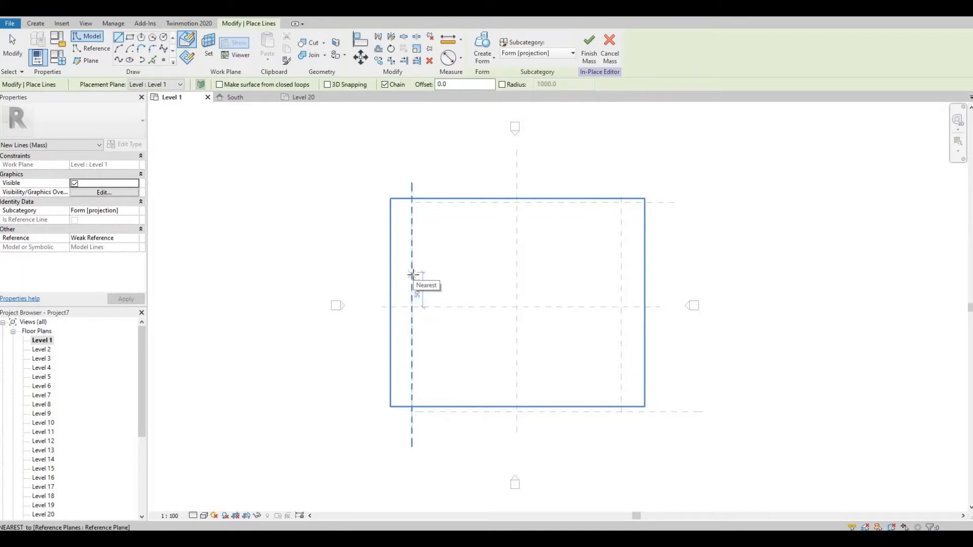
left_click(412, 275)
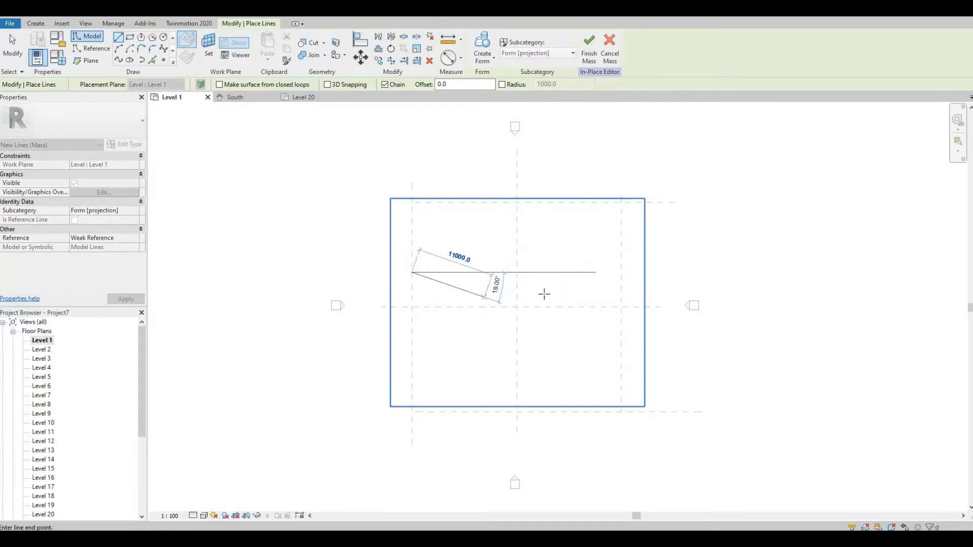
left_click(620, 273)
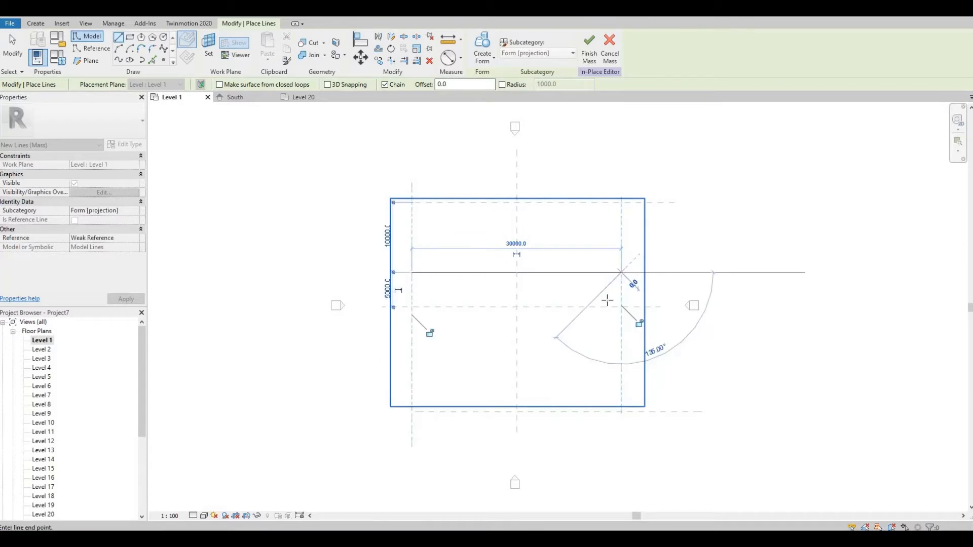
left_click(517, 412)
left_click(516, 411)
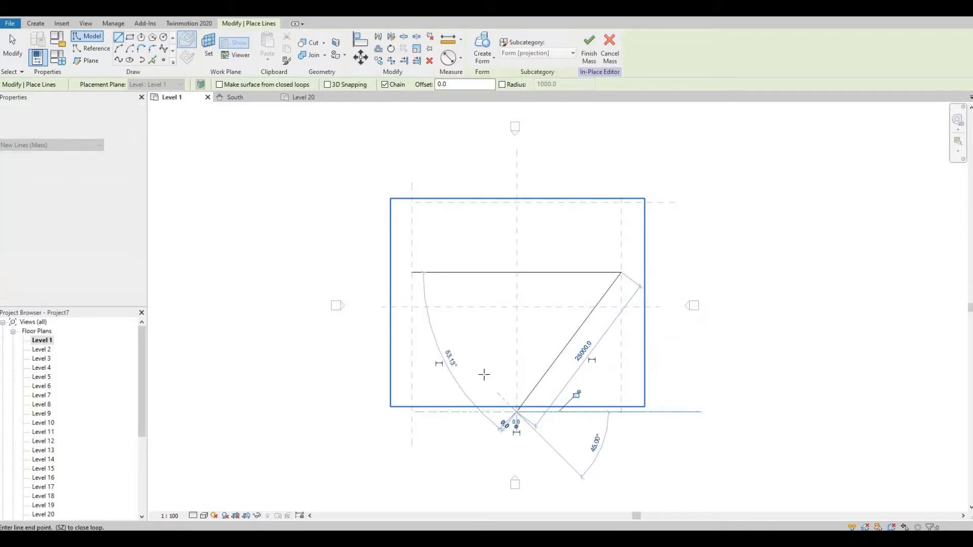
left_click(411, 272)
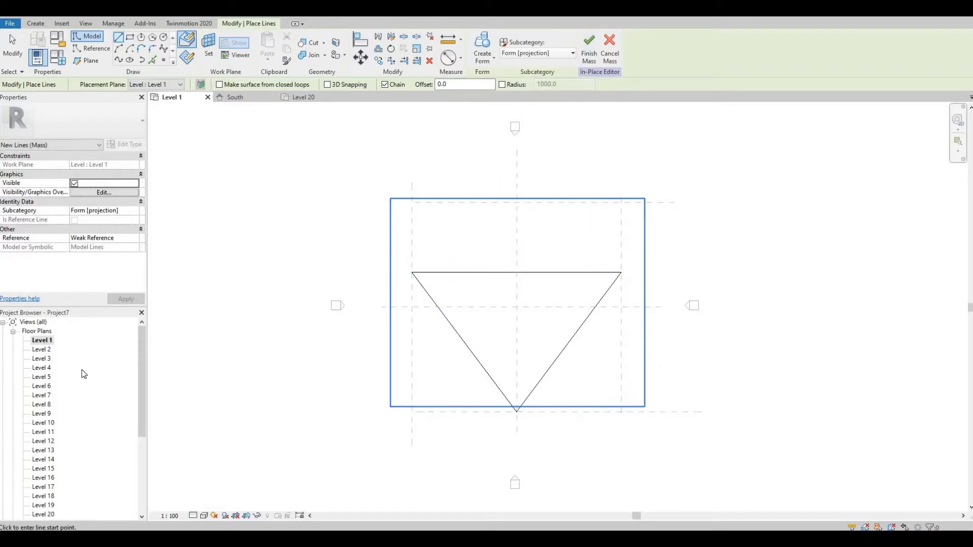
On Level 20, draw an opposite-facing triangle: a 30000 edge 5000 below the central horizontal plane, apex where the upper and central vertical planes cross.
scroll(84, 374, "down", 3)
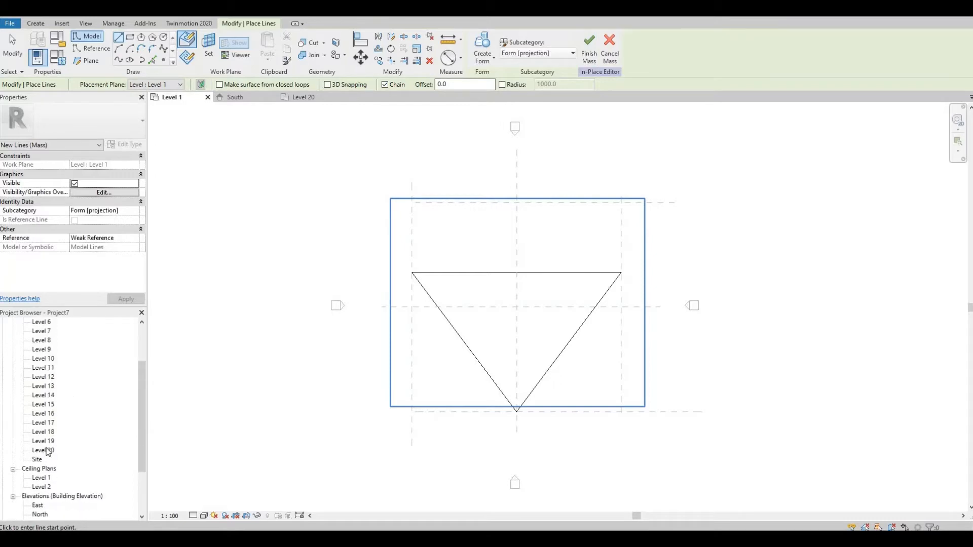
double_click(46, 450)
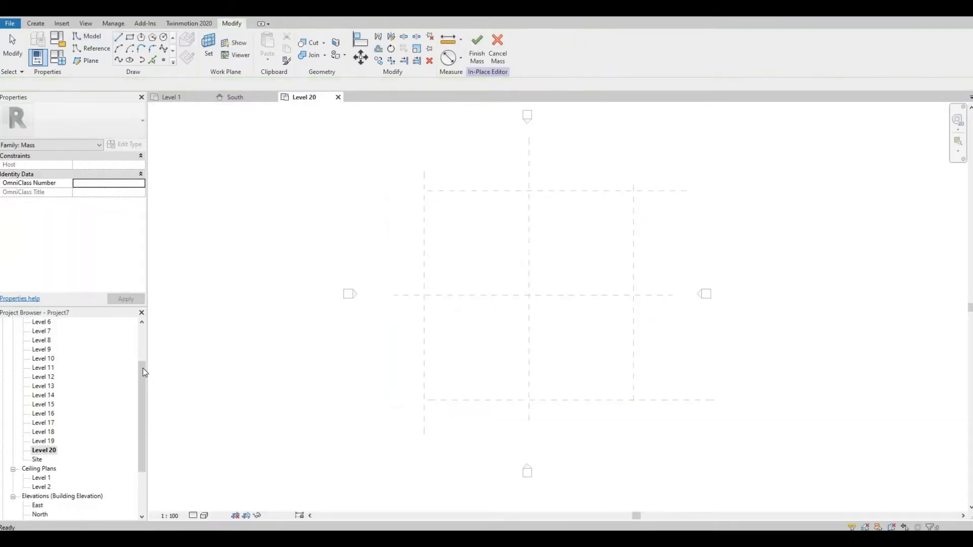
left_click(122, 41)
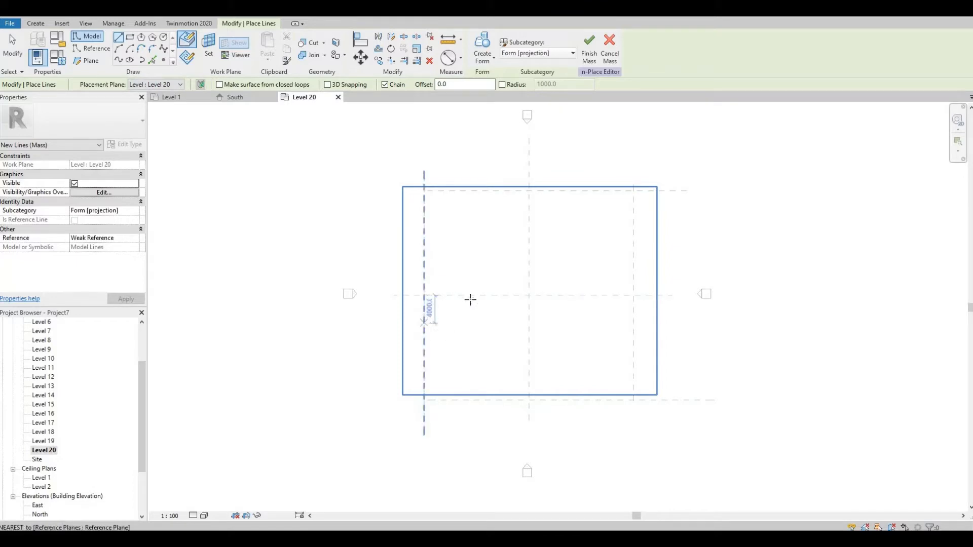
left_click(424, 329)
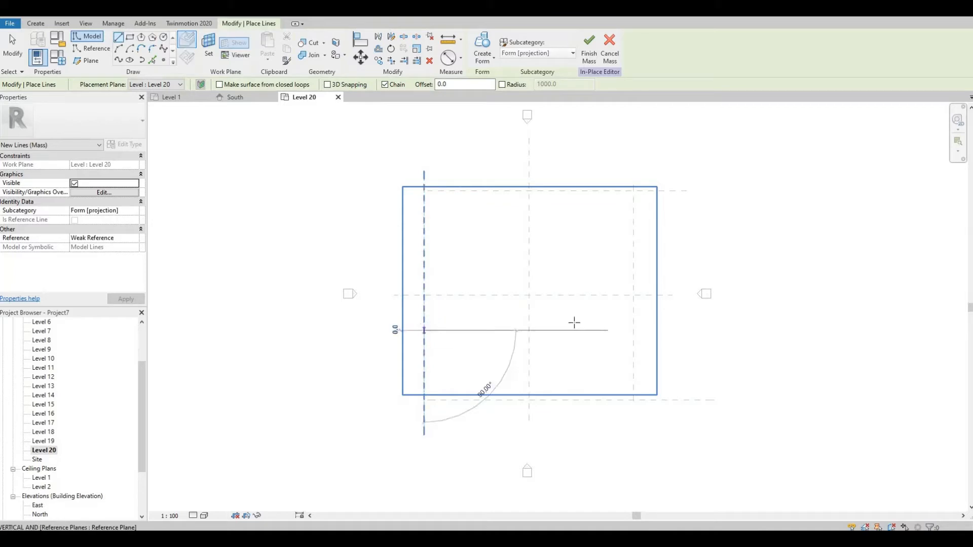
left_click(633, 330)
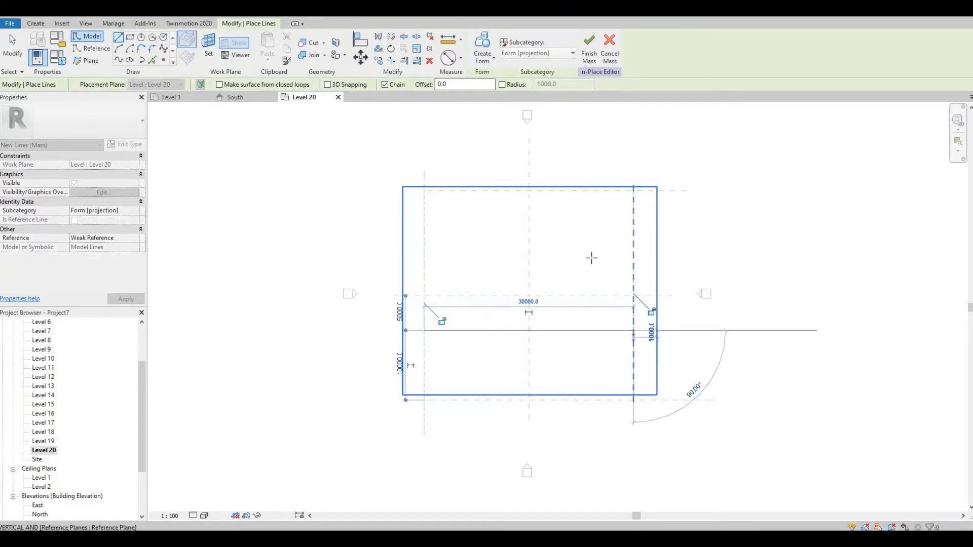
left_click(529, 190)
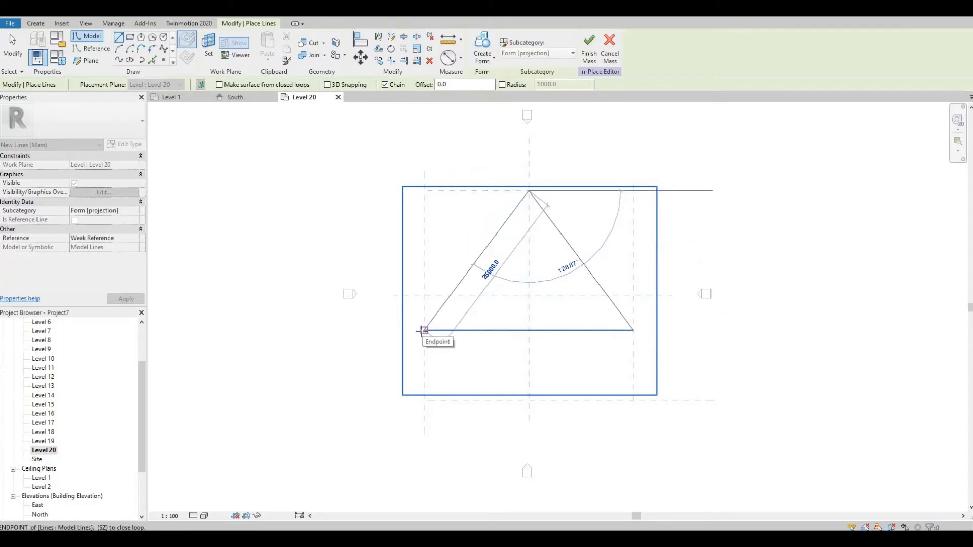
left_click(423, 331)
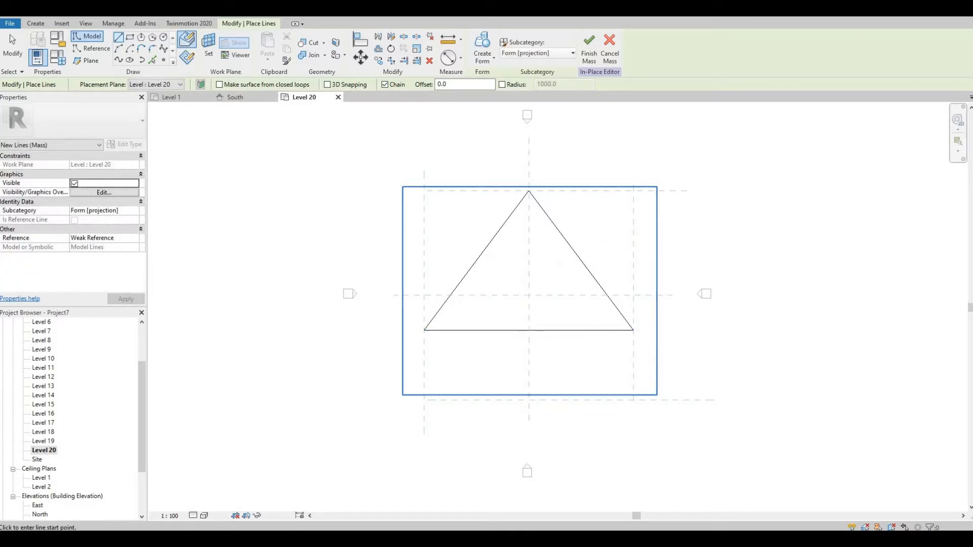
In the 3D view, create a solid form from the Level 1 and Level 20 triangles.
left_click(189, 10)
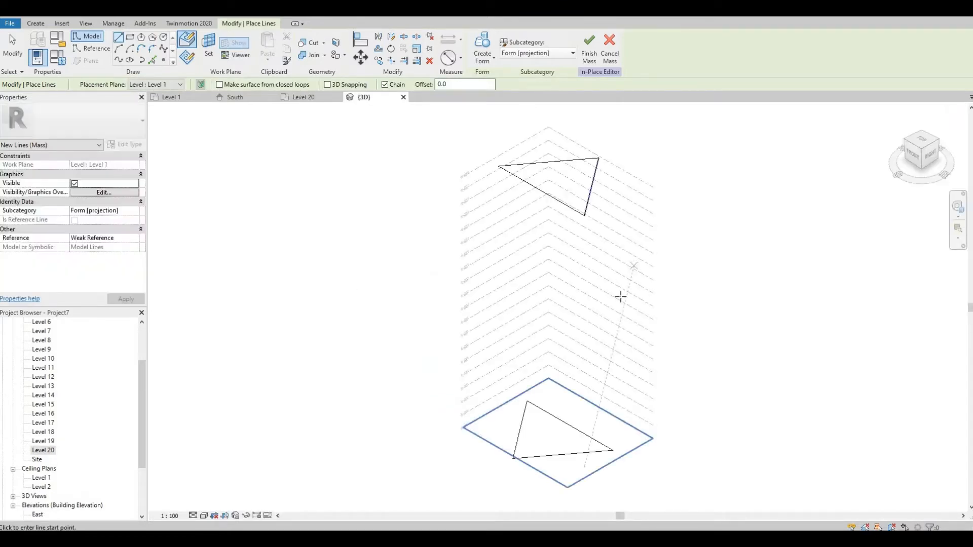
scroll(586, 332, "down", 2)
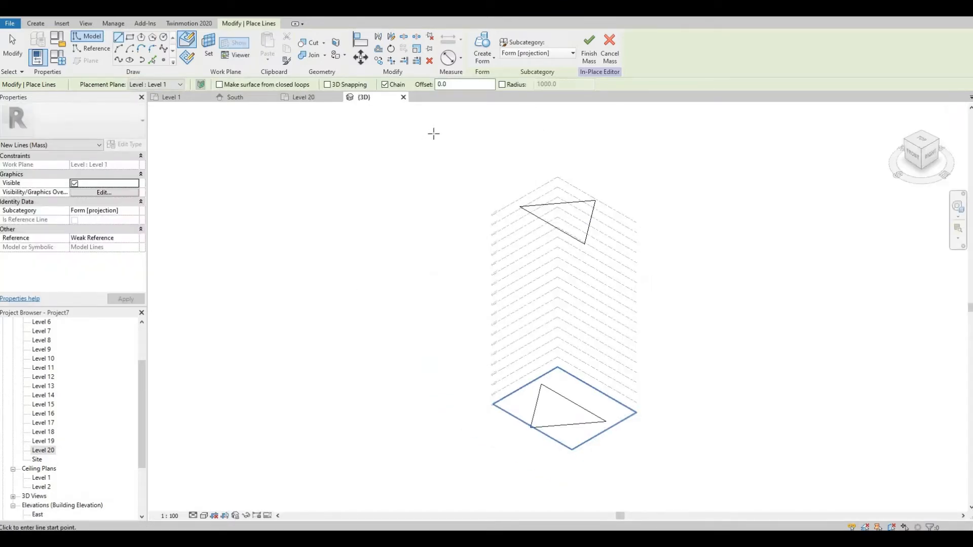
key("Escape")
key("Escape")
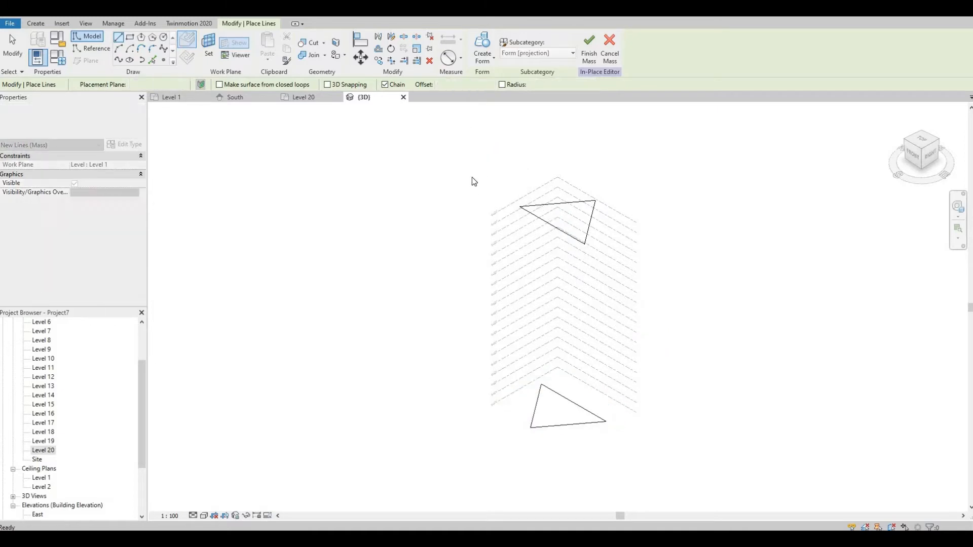
left_click_drag(460, 158, 683, 468)
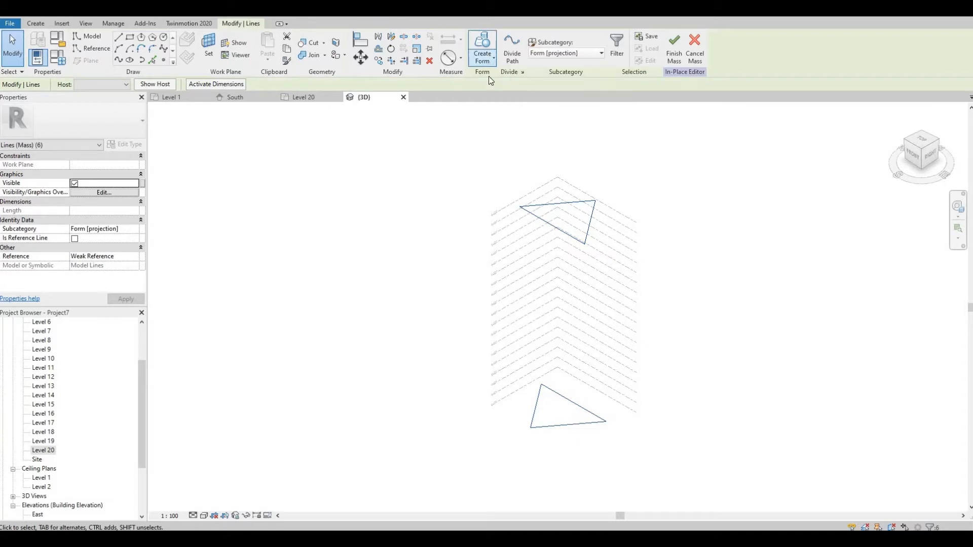
left_click(492, 60)
left_click(502, 78)
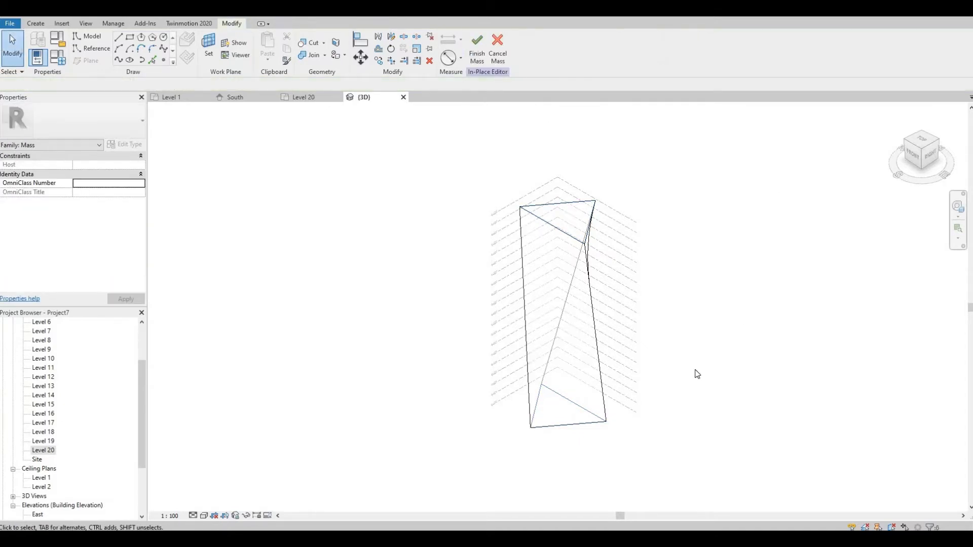
Divide the surface of one side face of the twisted form and apply the Rectangle pattern.
middle_click_drag(754, 355, 642, 356, "shift")
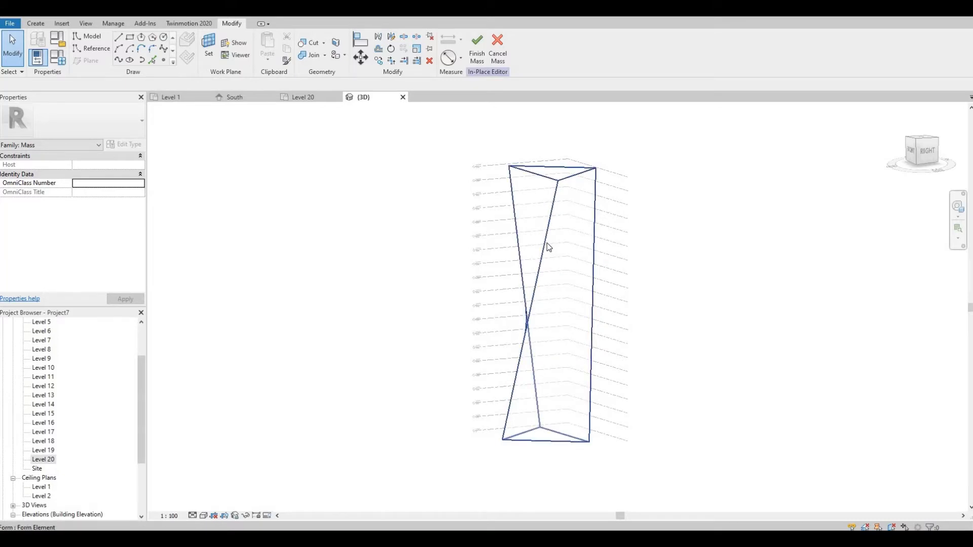
left_click(547, 242)
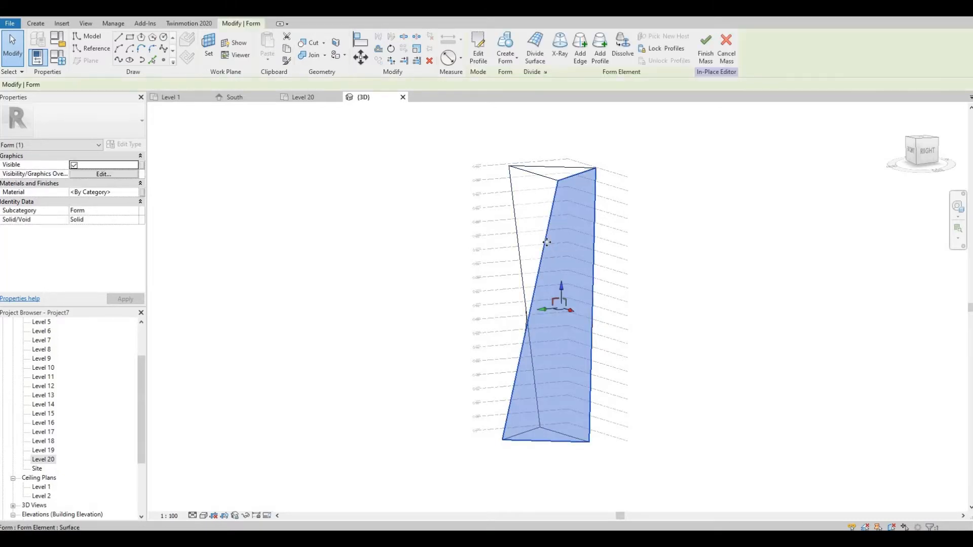
left_click(535, 48)
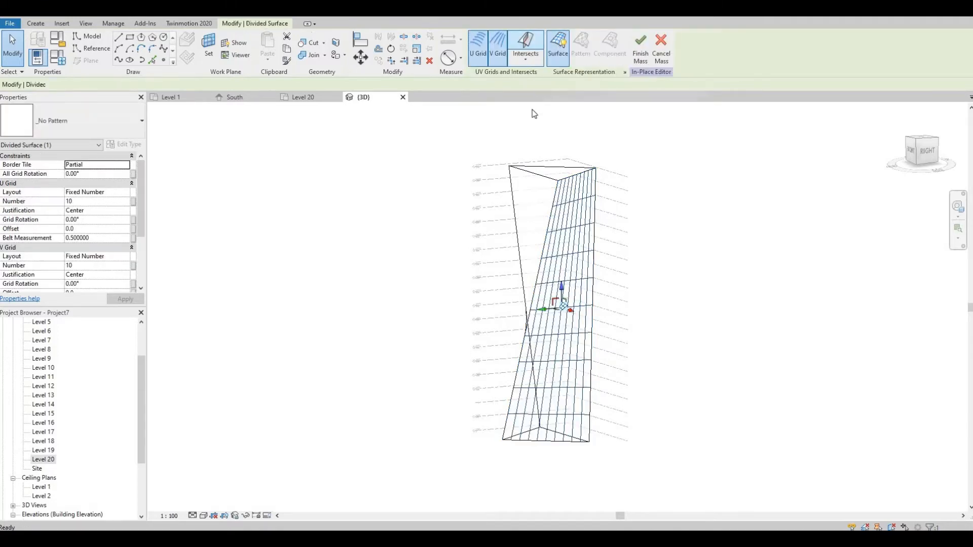
left_click(138, 121)
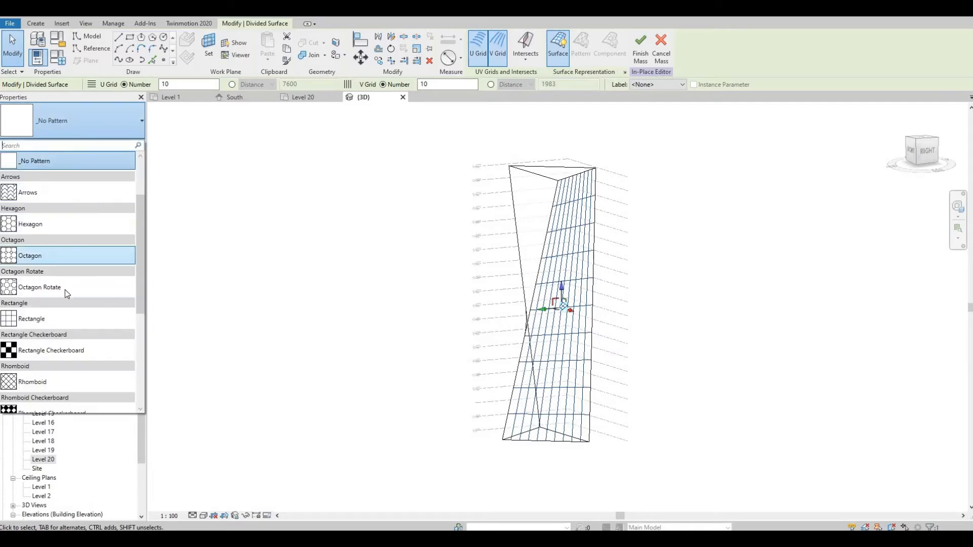
scroll(51, 297, "down", 1)
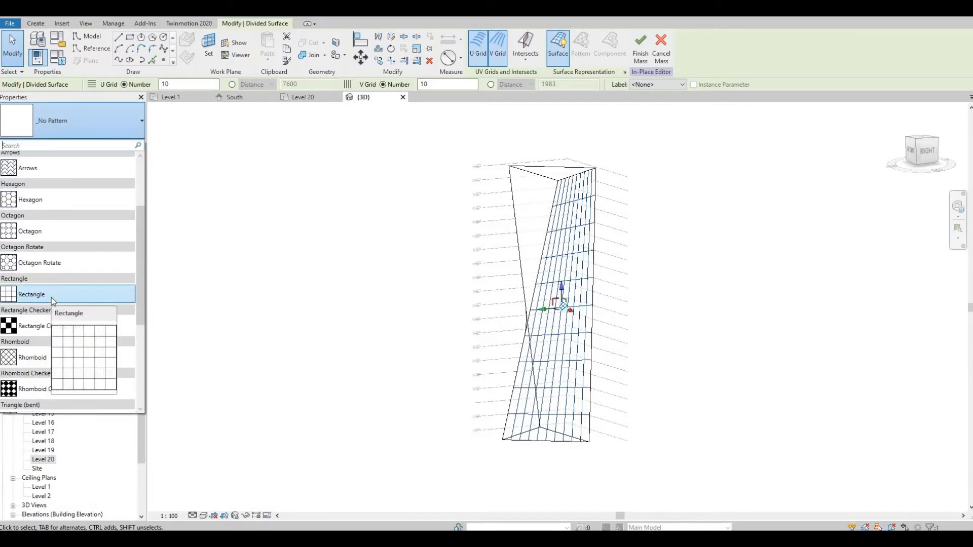
left_click(51, 297)
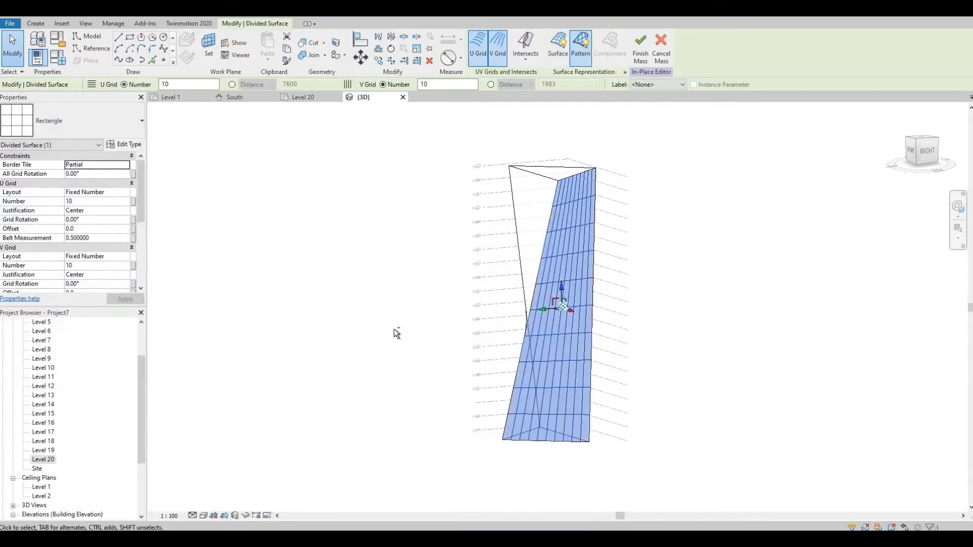
Set both the U grid and V grid numbers of the rectangle-patterned face to 18.
middle_click_drag(332, 266, 310, 276, "shift")
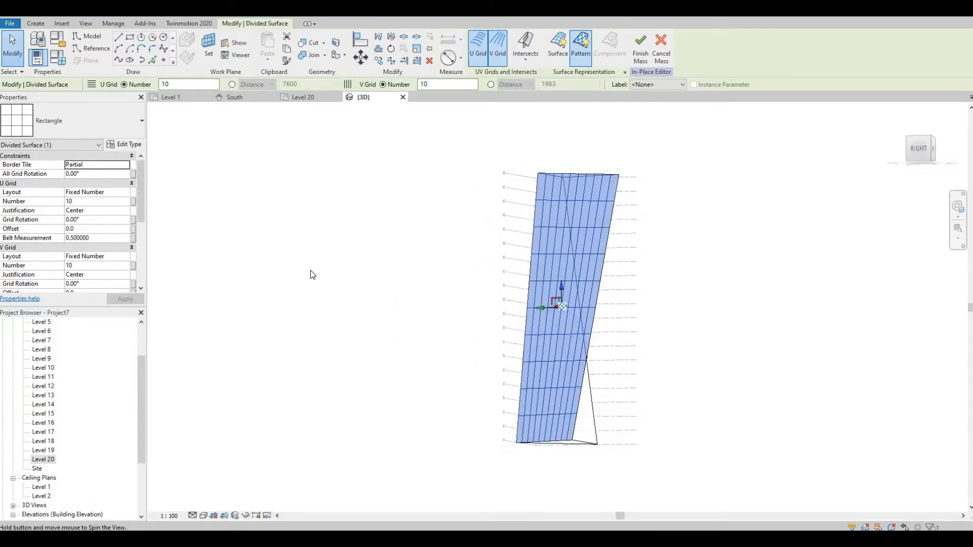
double_click(436, 85)
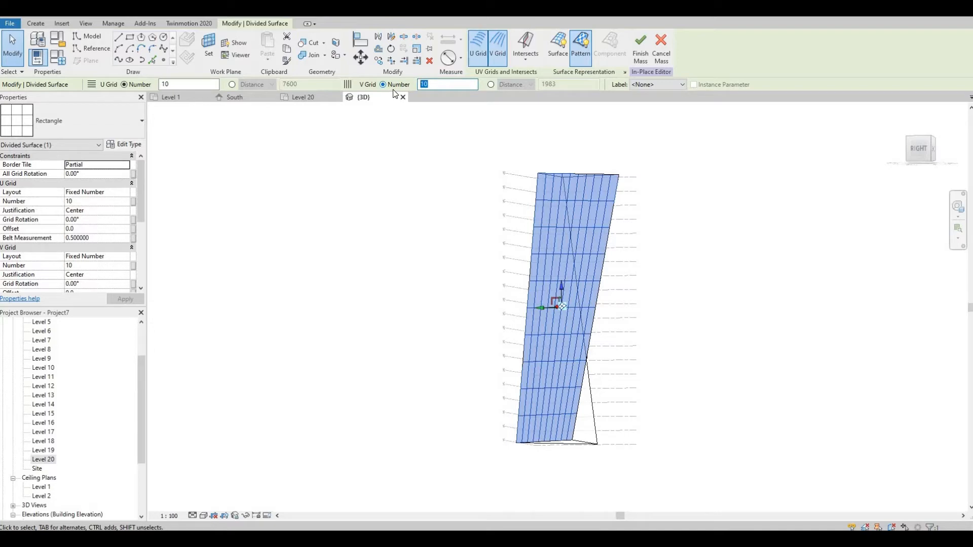
type("15")
key("Return")
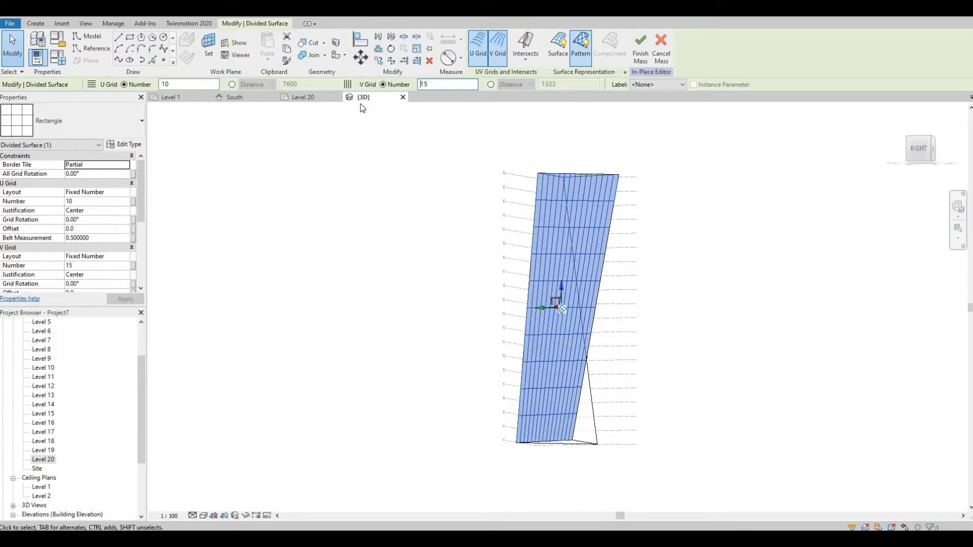
type("818")
left_click_drag(181, 85, 95, 87)
type("81")
key("Return")
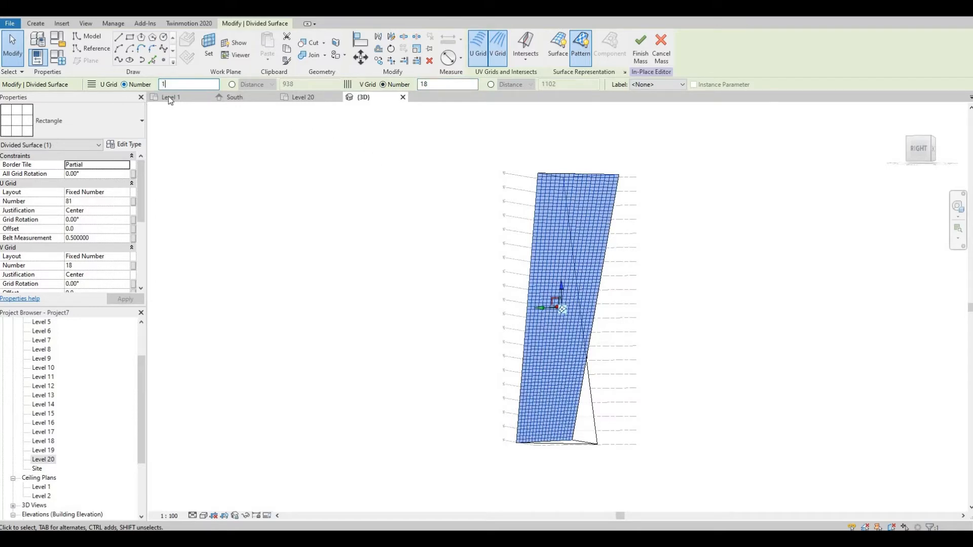
type("18")
key("Return")
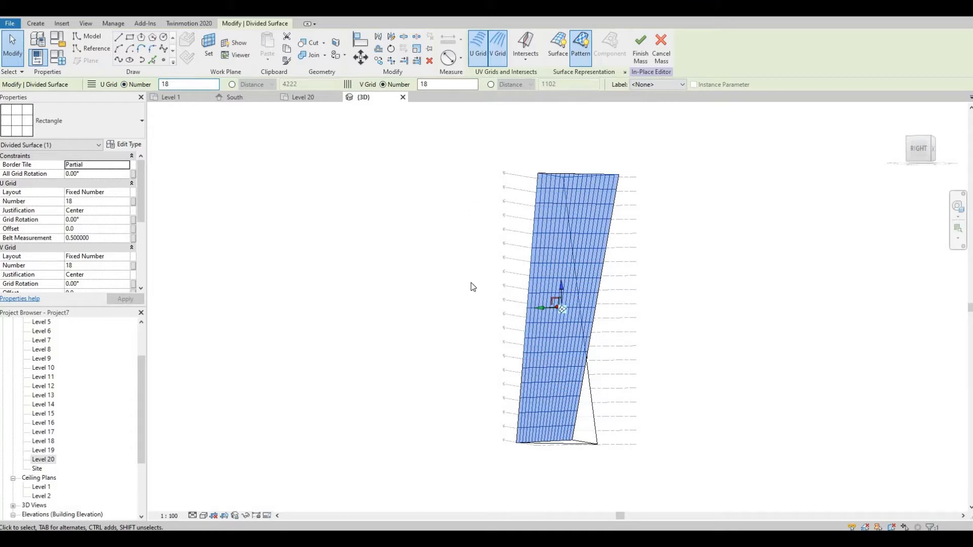
Divide the surface of the adjacent side face and try to set its U grid and V grid numbers to 18.
middle_click_drag(464, 287, 596, 339, "shift")
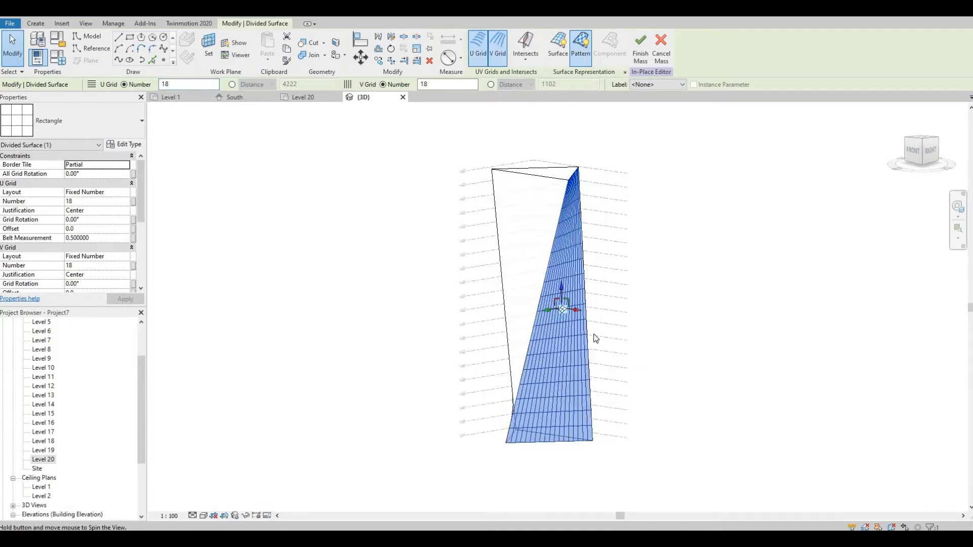
left_click(553, 181)
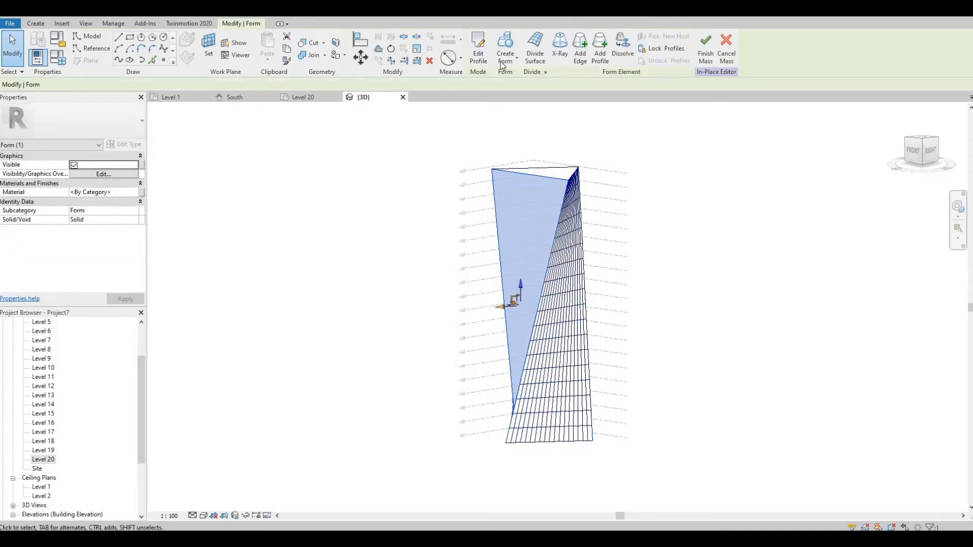
left_click(536, 56)
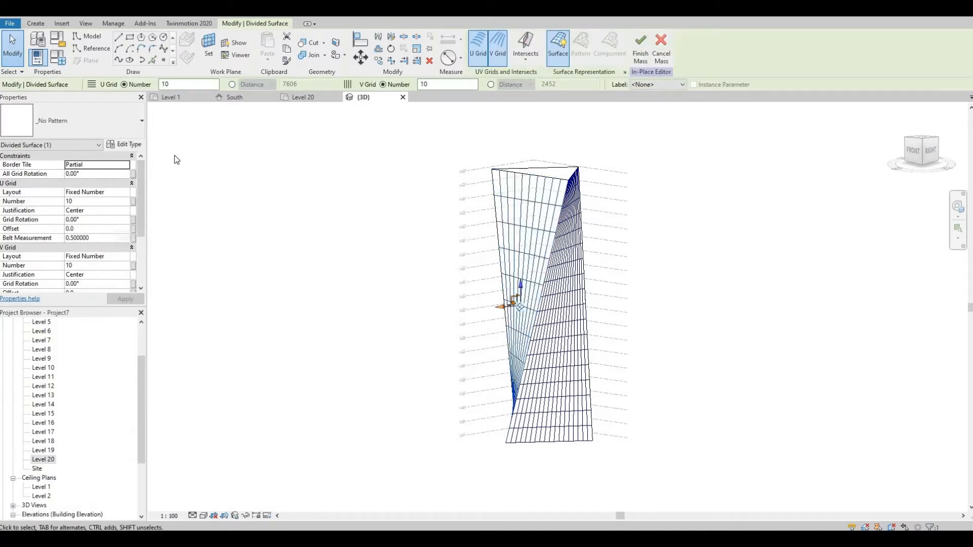
double_click(183, 84)
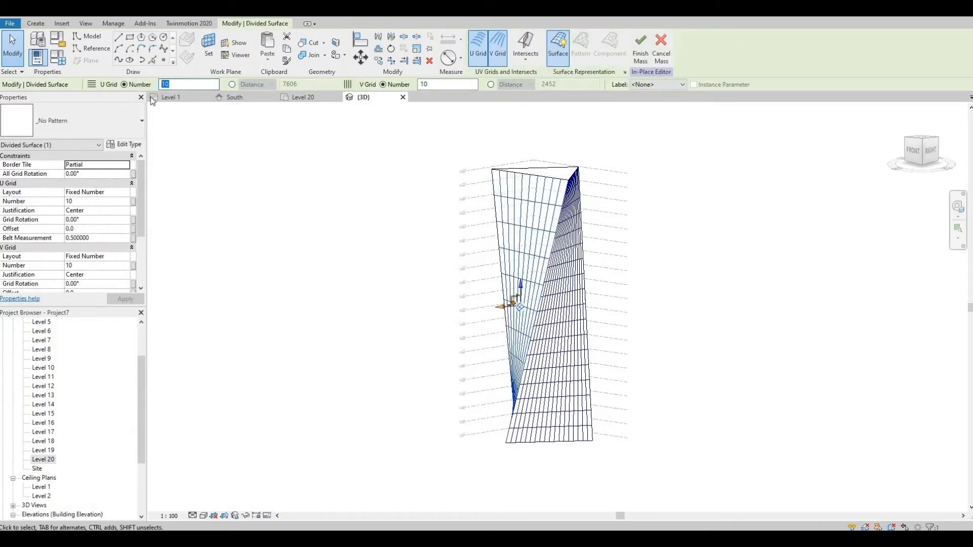
type("18")
left_click(383, 85)
type("18")
left_click(319, 250)
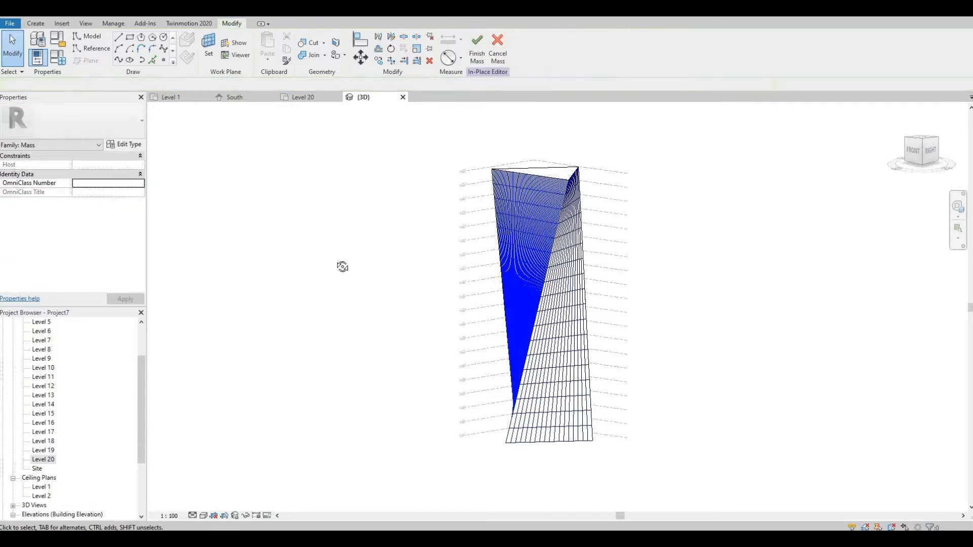
Divide the surface of the remaining side face of the twisted form and set its U grid and V grid numbers to 18.
middle_click_drag(342, 267, 588, 196, "shift")
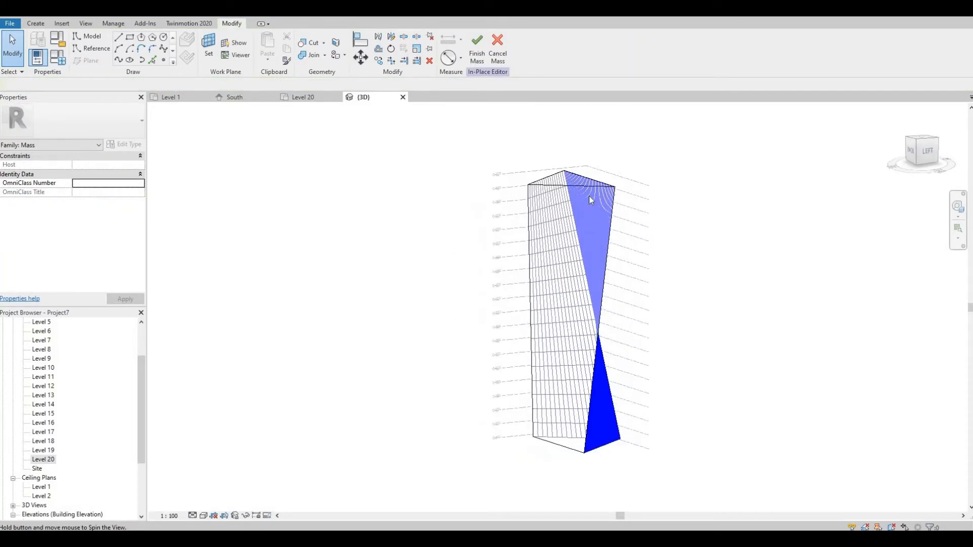
key("Tab")
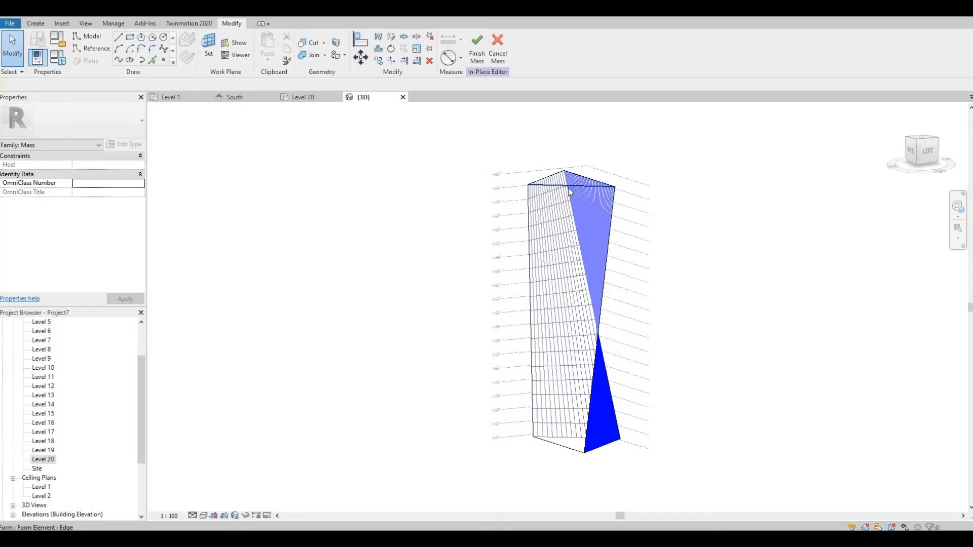
left_click(567, 187)
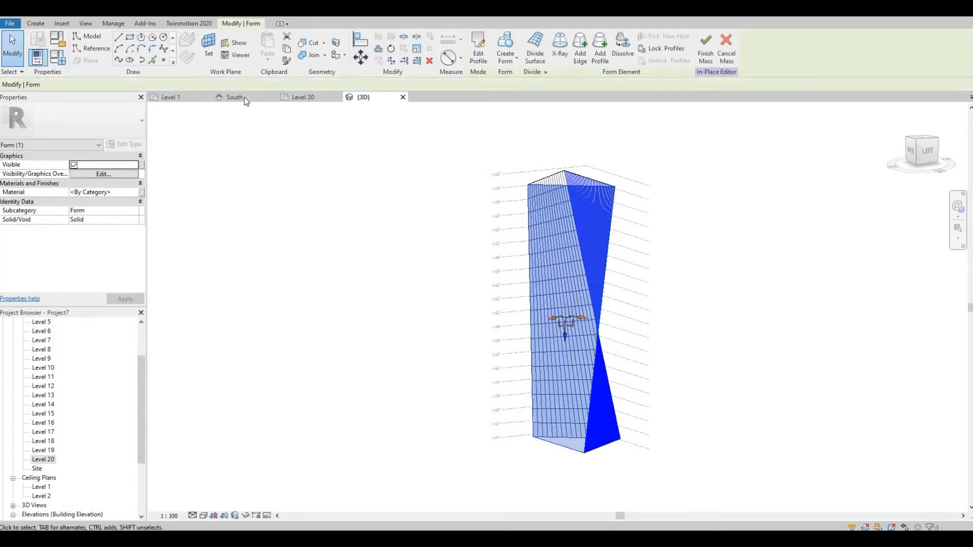
left_click(535, 48)
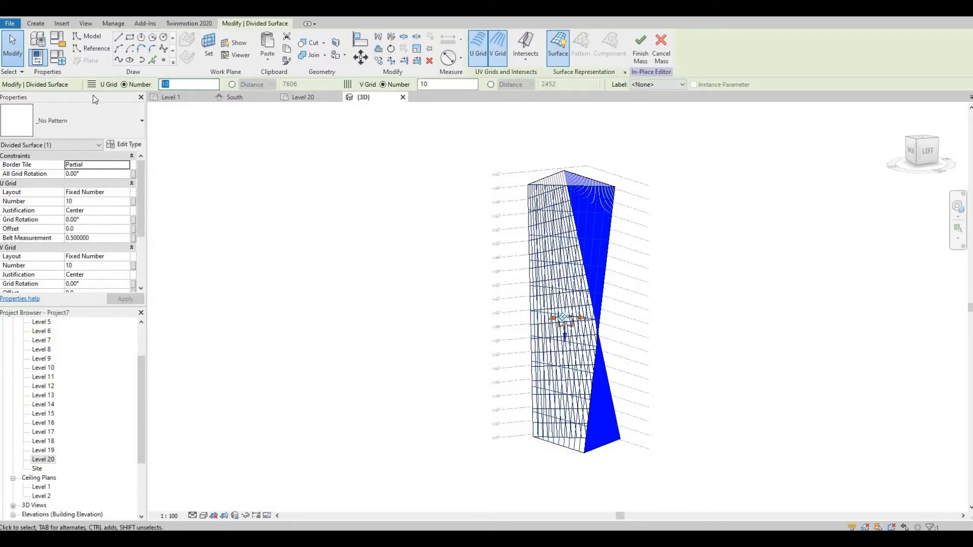
key("Return")
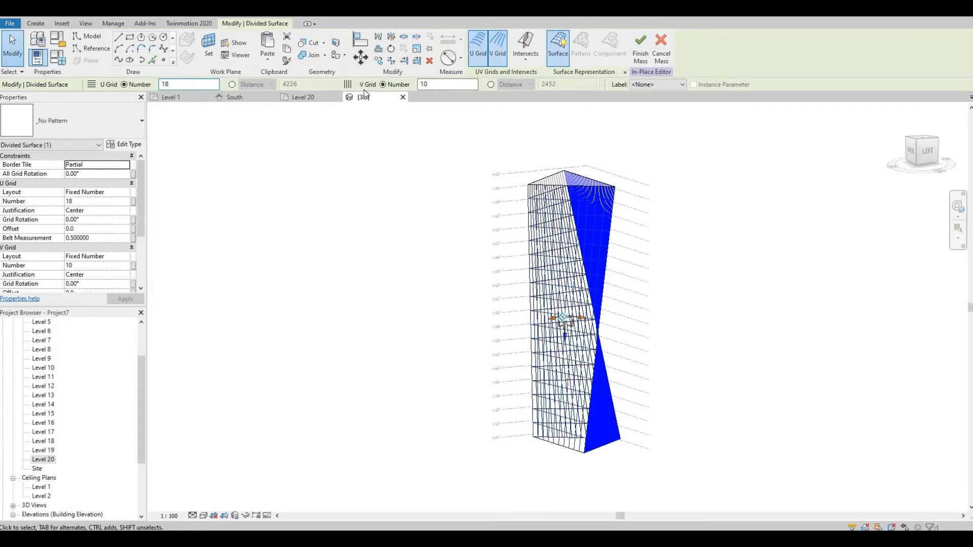
left_click_drag(435, 85, 382, 104)
type("18")
key("Return")
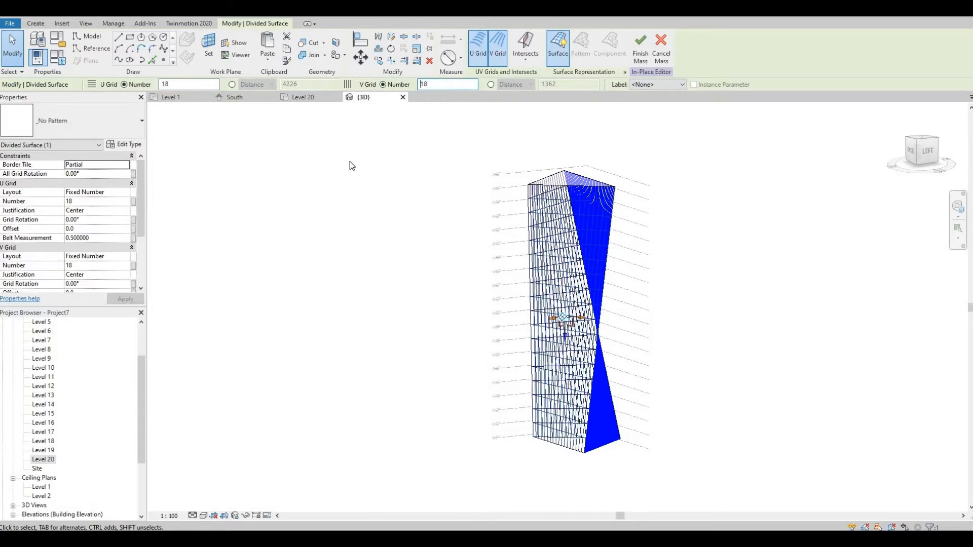
left_click(417, 259)
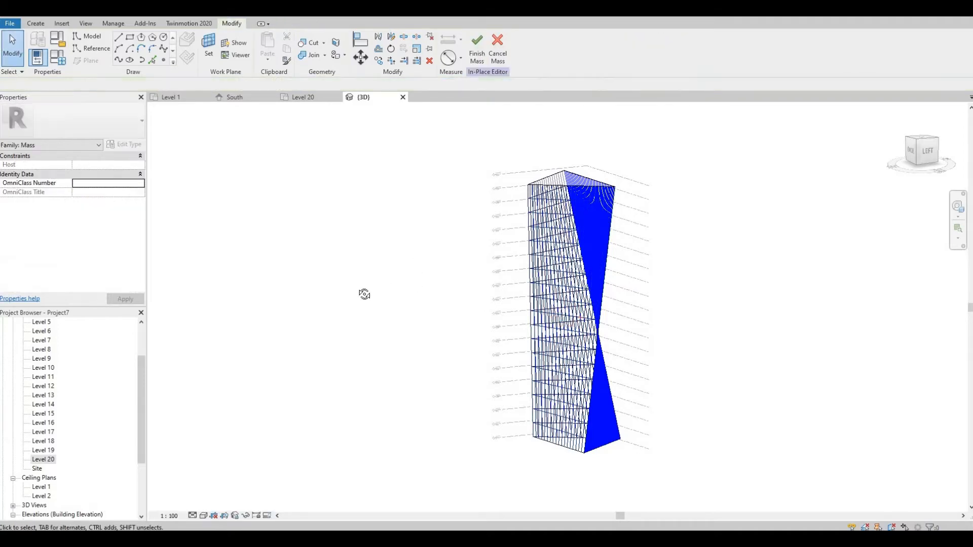
mouse_move(364, 293)
middle_mouse_down("shift")
mouse_move(247, 278)
mouse_move(371, 276)
middle_mouse_up("shift")
middle_click_drag(344, 331, 499, 354, "shift")
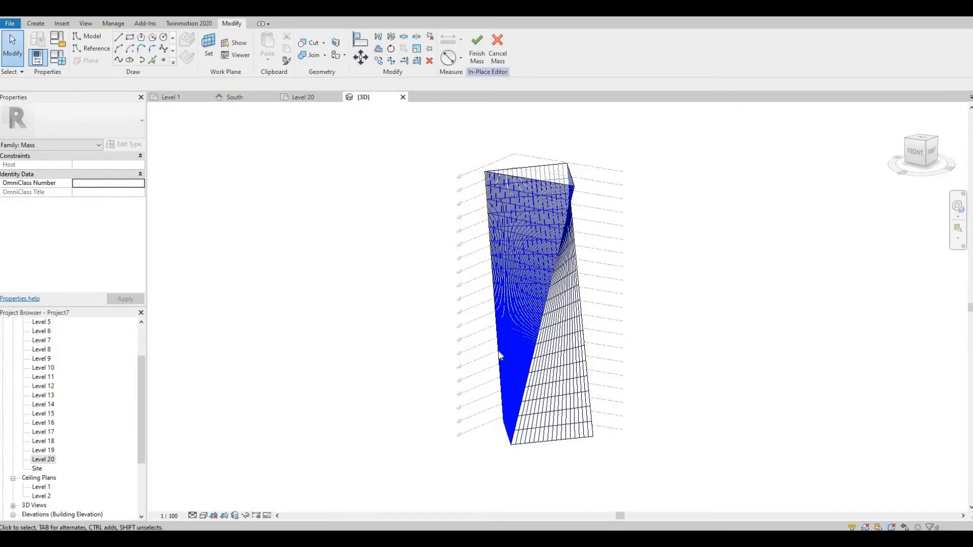
scroll(560, 300, "up", 2)
scroll(559, 299, "up", 5)
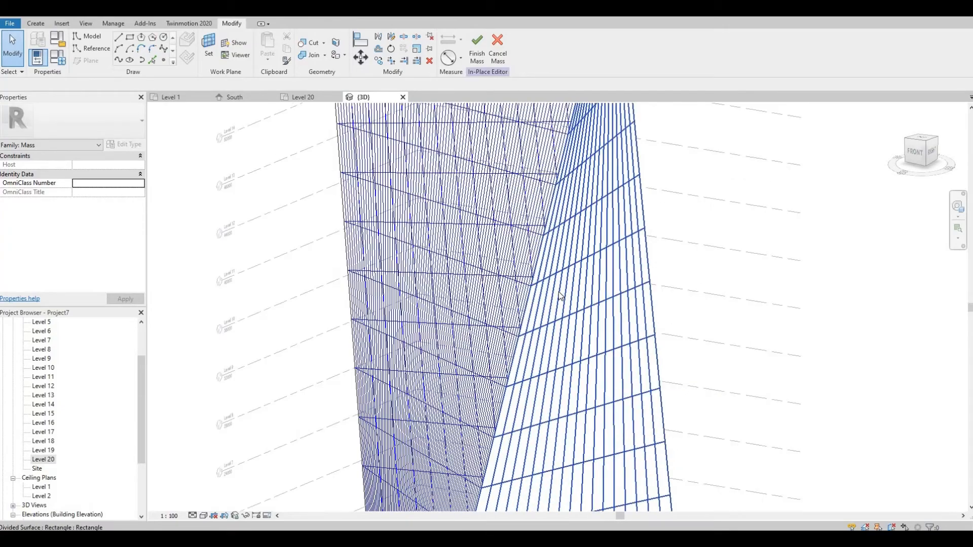
scroll(560, 297, "down", 6)
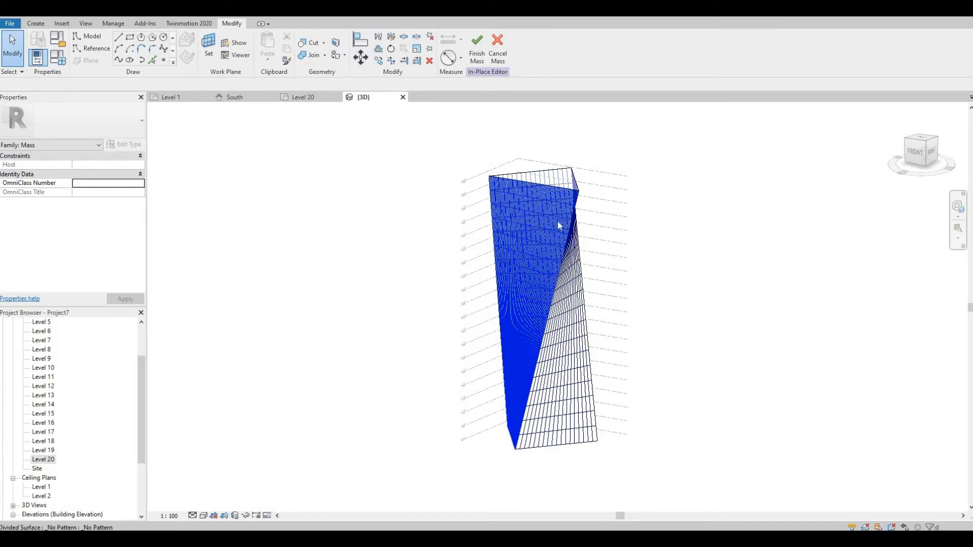
Create a new family from the Metric Curtain Panel Pattern Based.rft template.
left_click(10, 23)
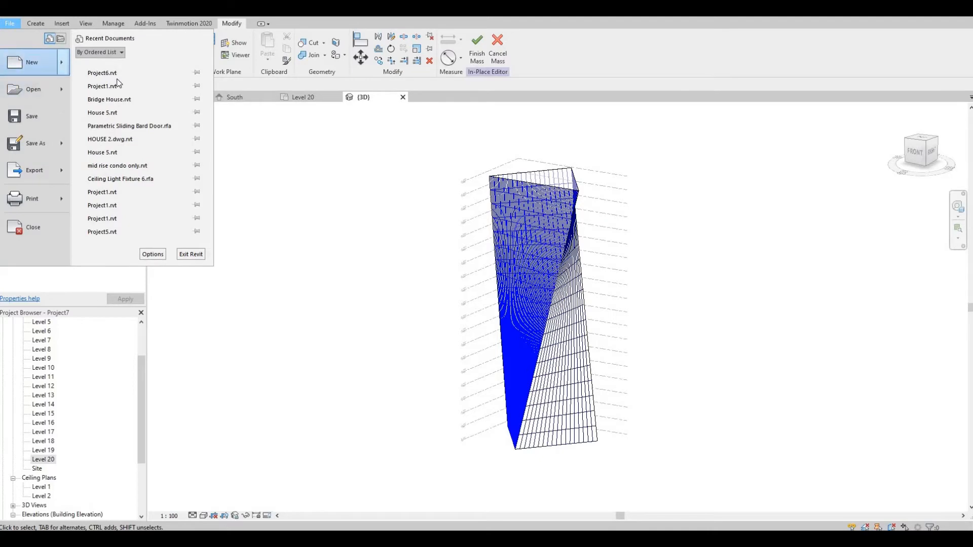
mouse_move(65, 64)
left_click(125, 96)
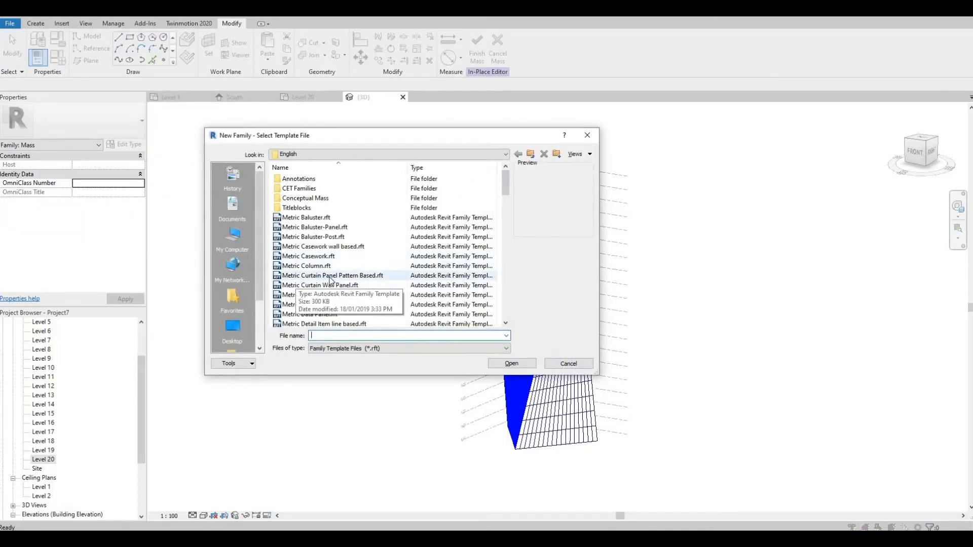
left_click(362, 276)
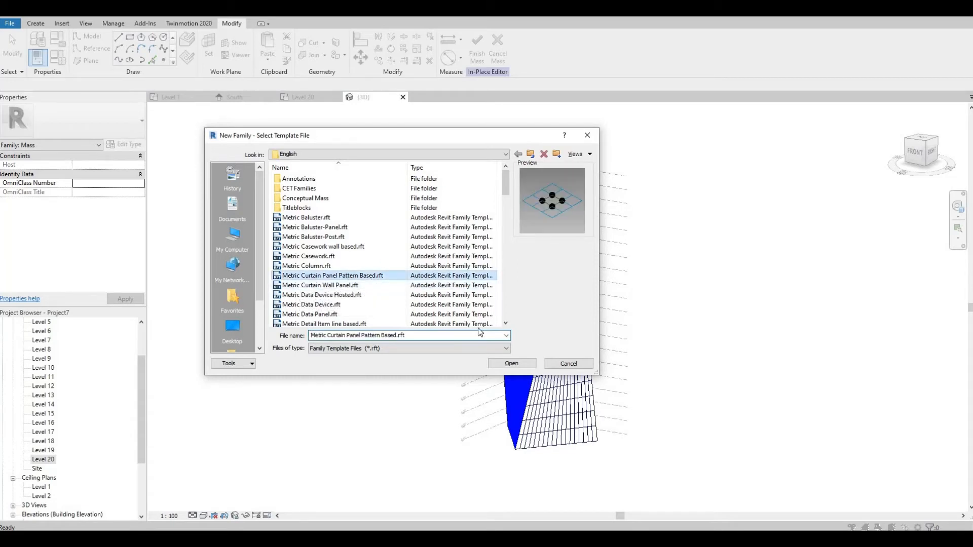
left_click(511, 362)
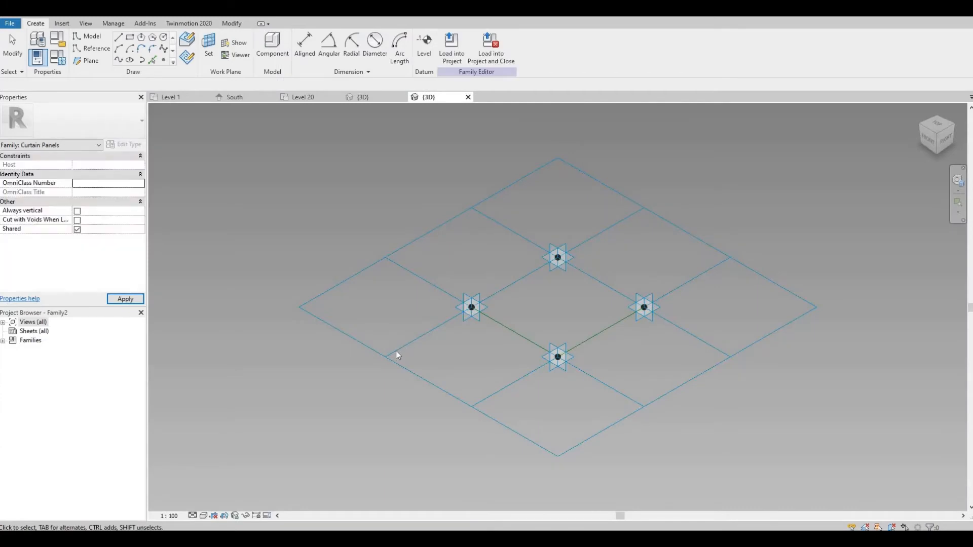
Place a reference point on the reference line along the back-left side of the central tile.
left_click(386, 360)
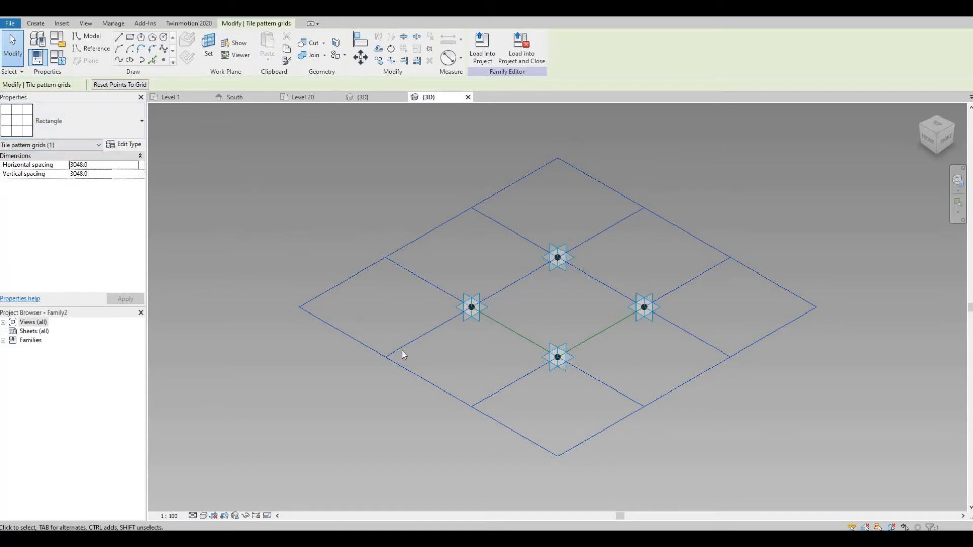
left_click(164, 60)
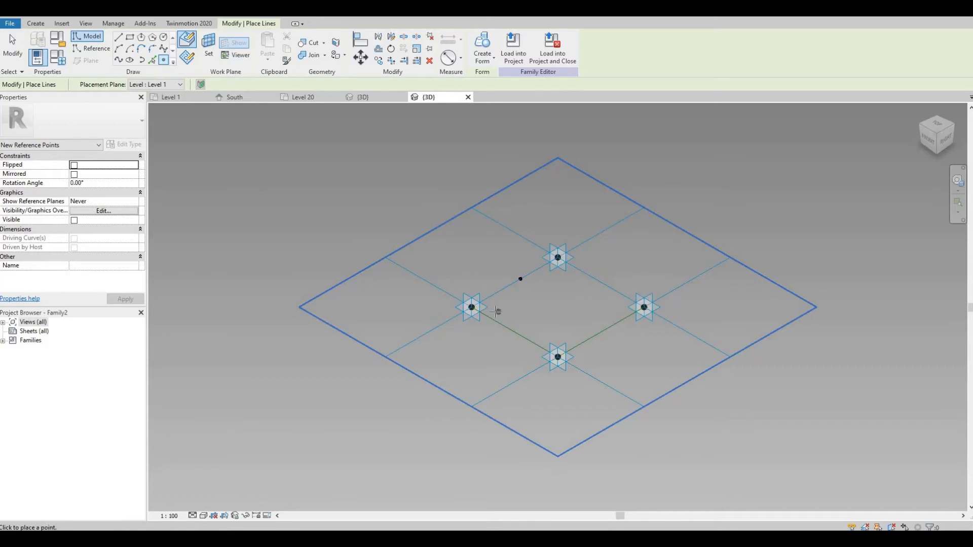
key("Escape")
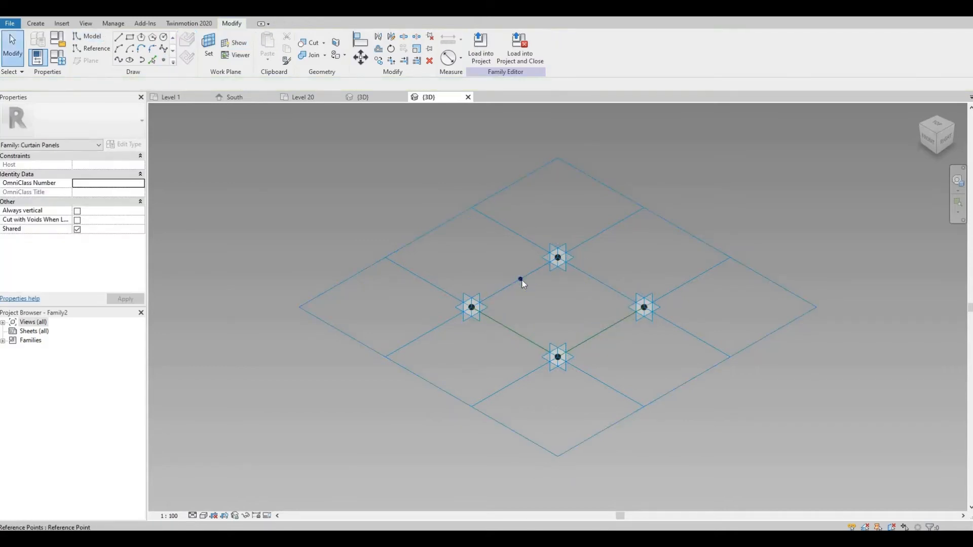
Draw a small rectangular profile on the reference point's work plane, starting at that point.
left_click(521, 280)
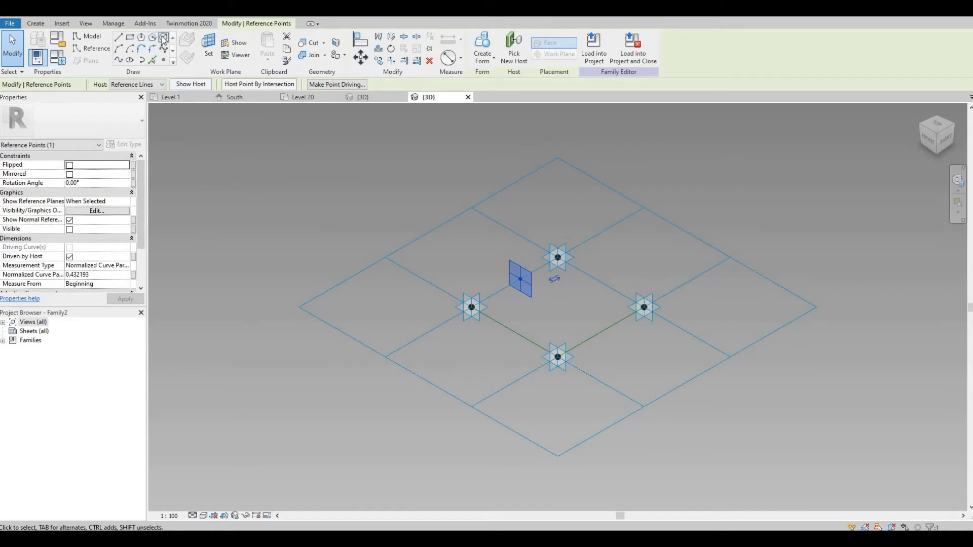
left_click(130, 38)
scroll(509, 286, "up", 1)
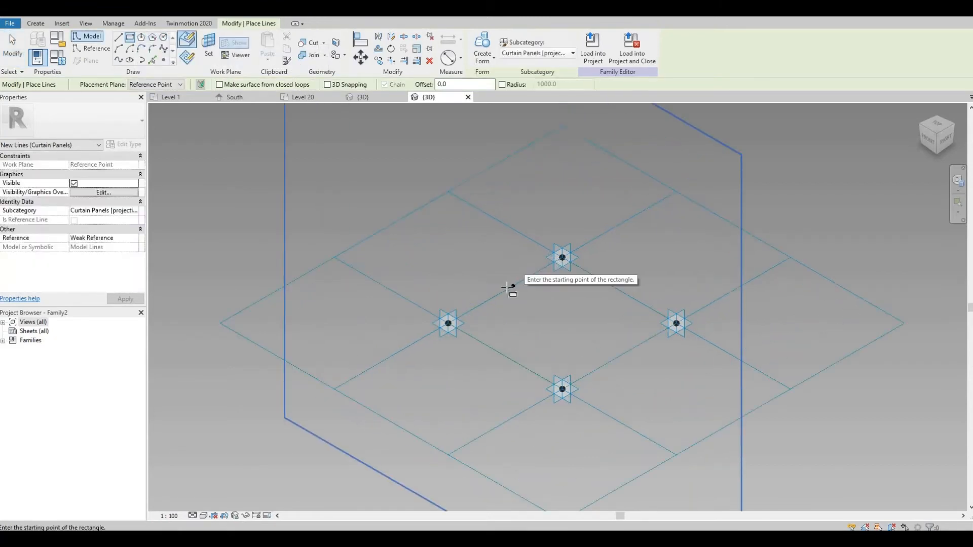
scroll(507, 304, "up", 3)
left_click(501, 318)
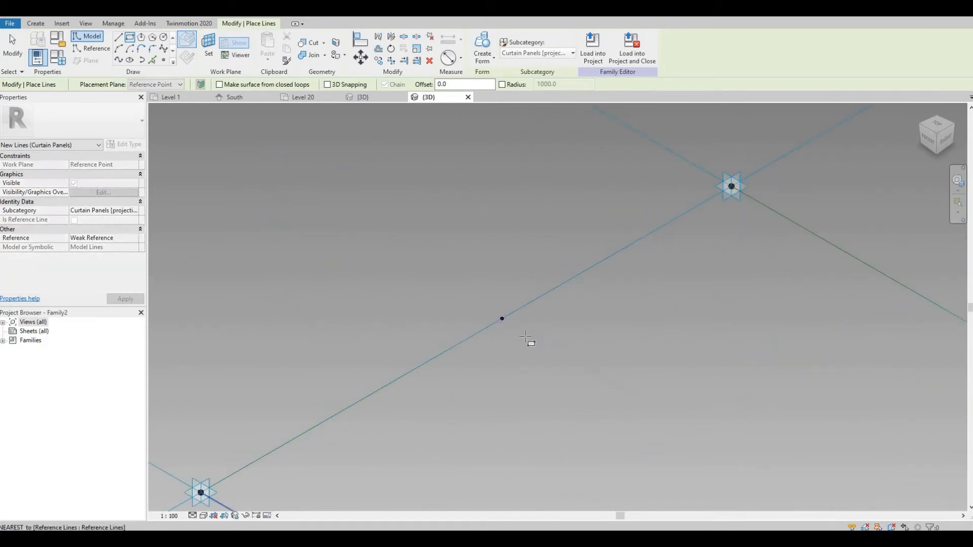
left_click(525, 338)
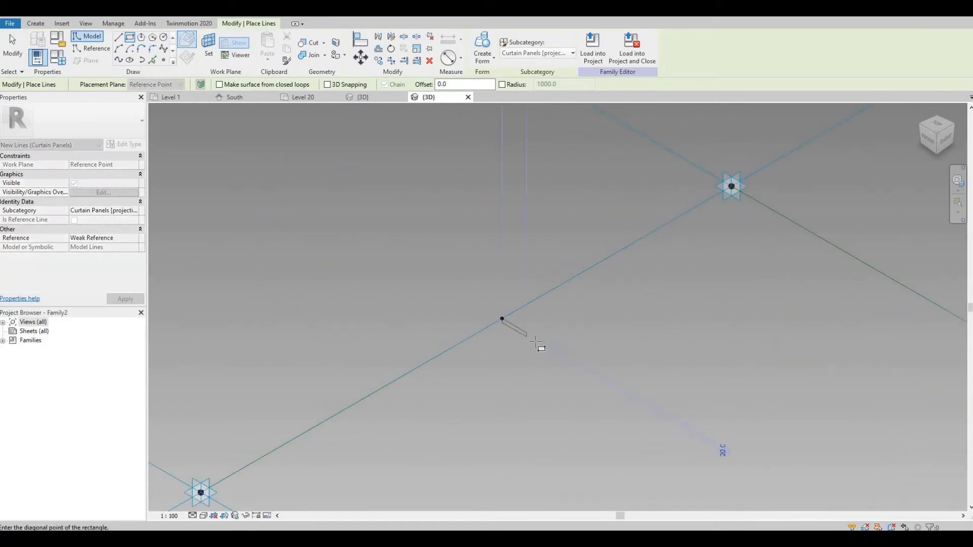
left_click(536, 298)
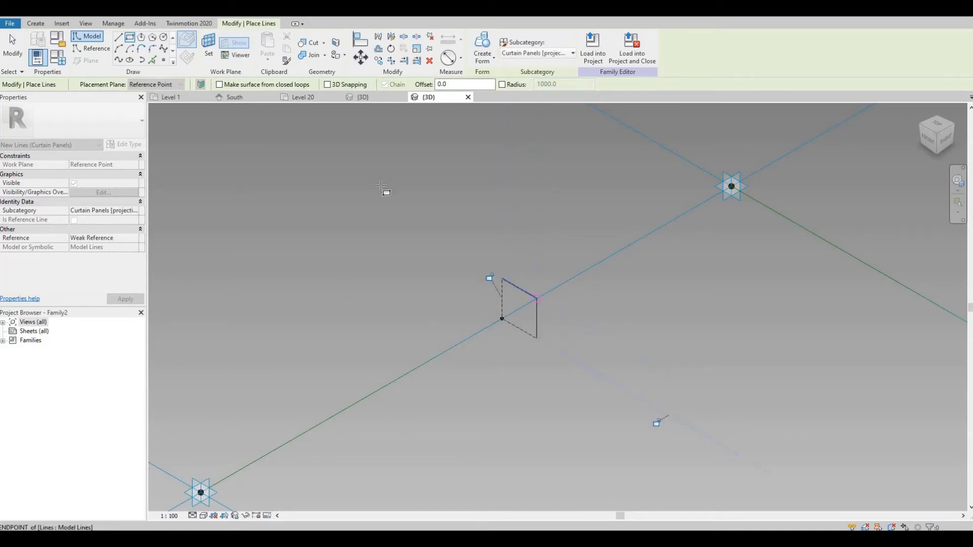
left_click(491, 62)
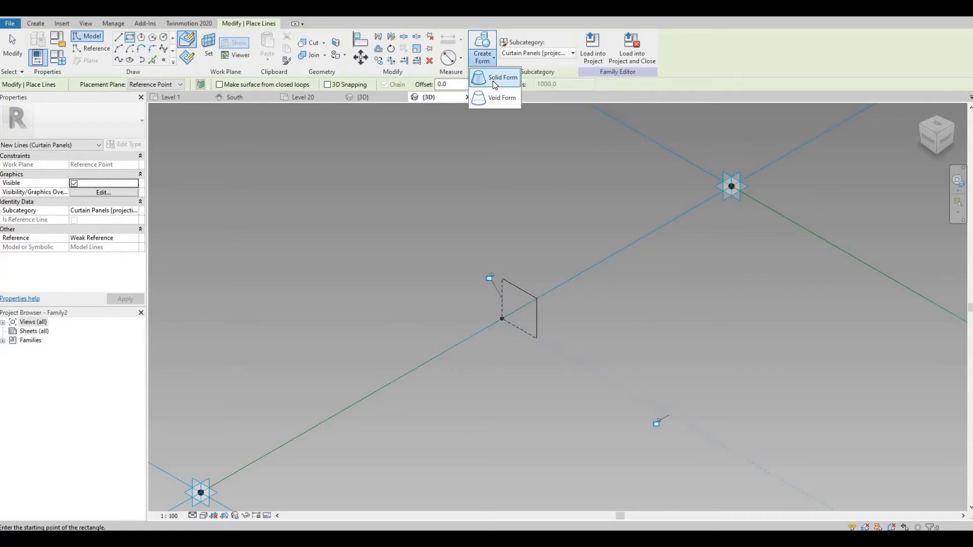
key("Escape")
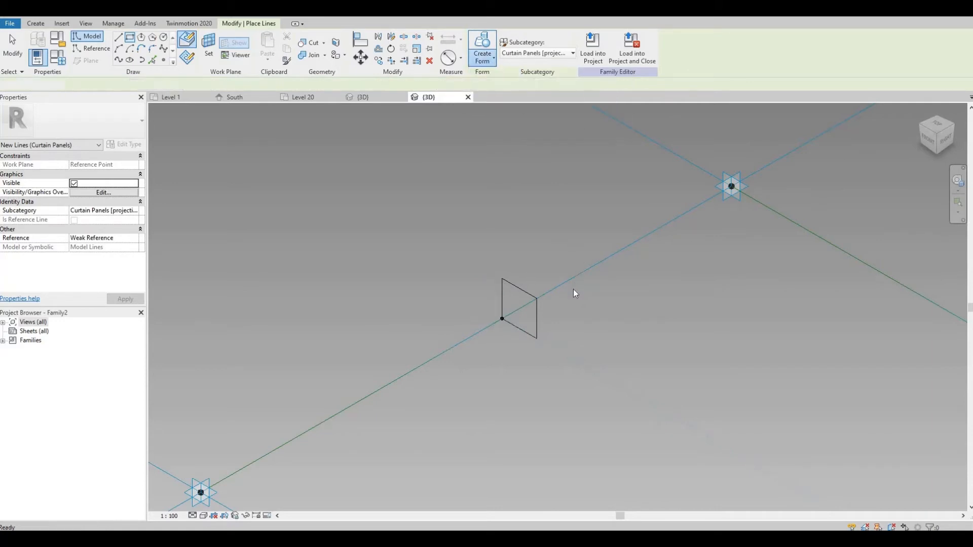
key("Escape")
Create a solid frame form from the rectangular profile and the closed chain of four reference lines.
middle_click_drag(569, 298, 585, 270)
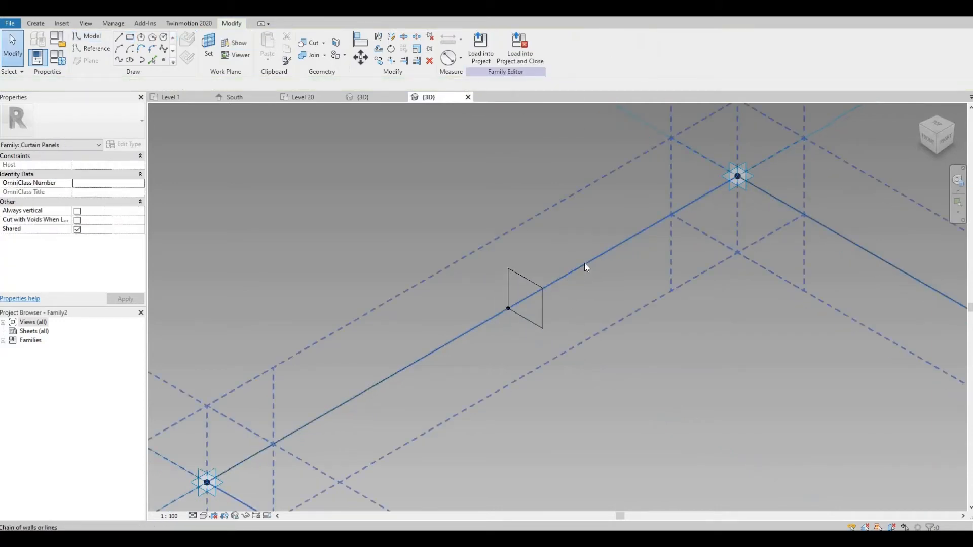
scroll(586, 264, "down", 2)
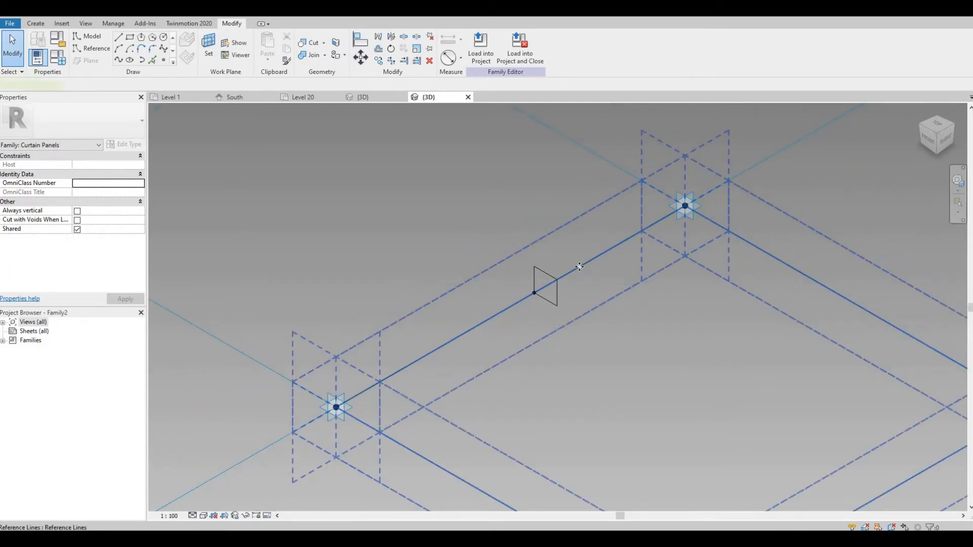
left_click(585, 263)
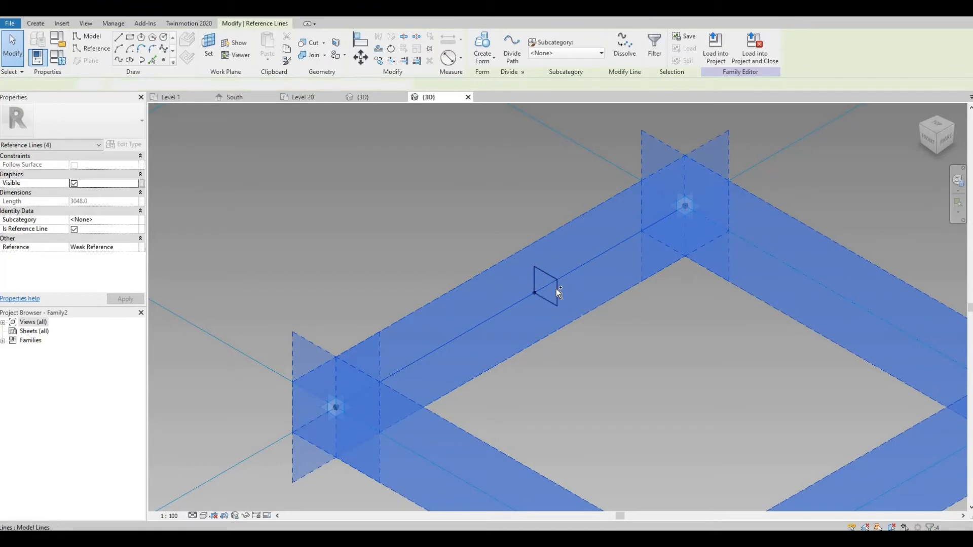
left_click(555, 287, "ctrl")
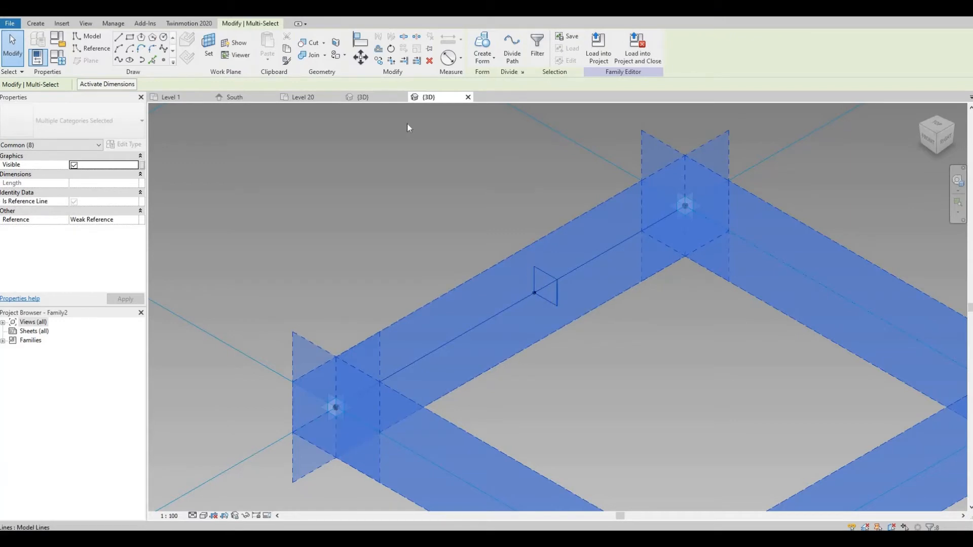
left_click(493, 62)
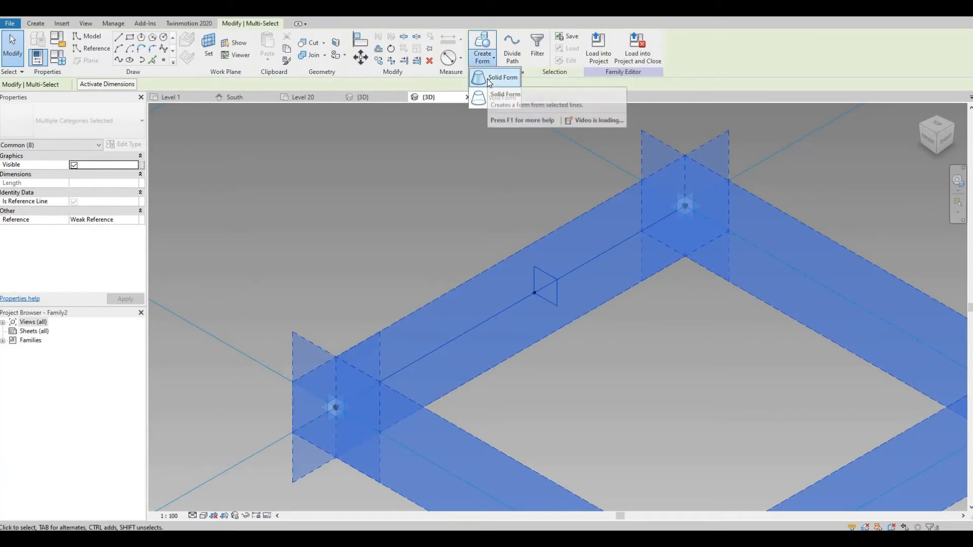
left_click(489, 79)
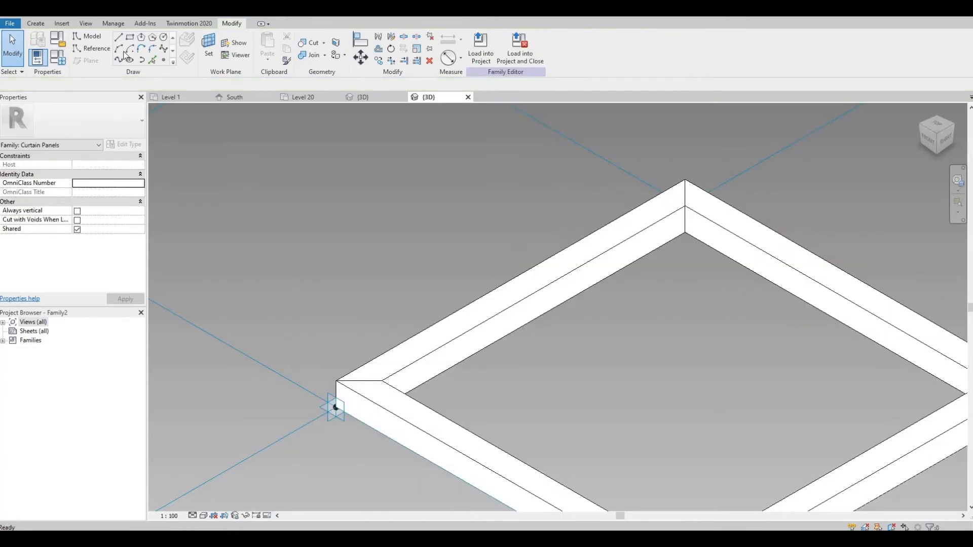
Add a family type parameter named frame with Material as its parameter type, grouped under Materials and Finishes.
left_click(64, 59)
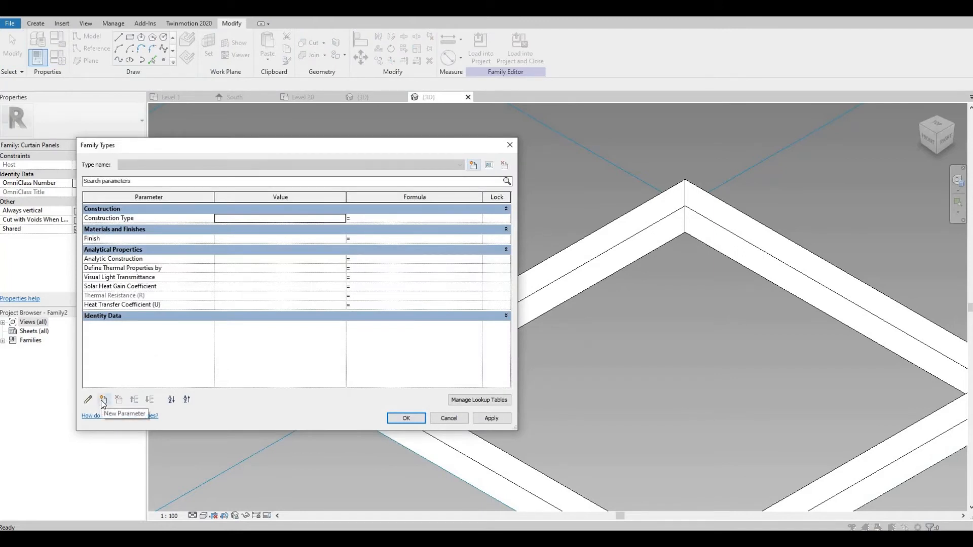
left_click(102, 400)
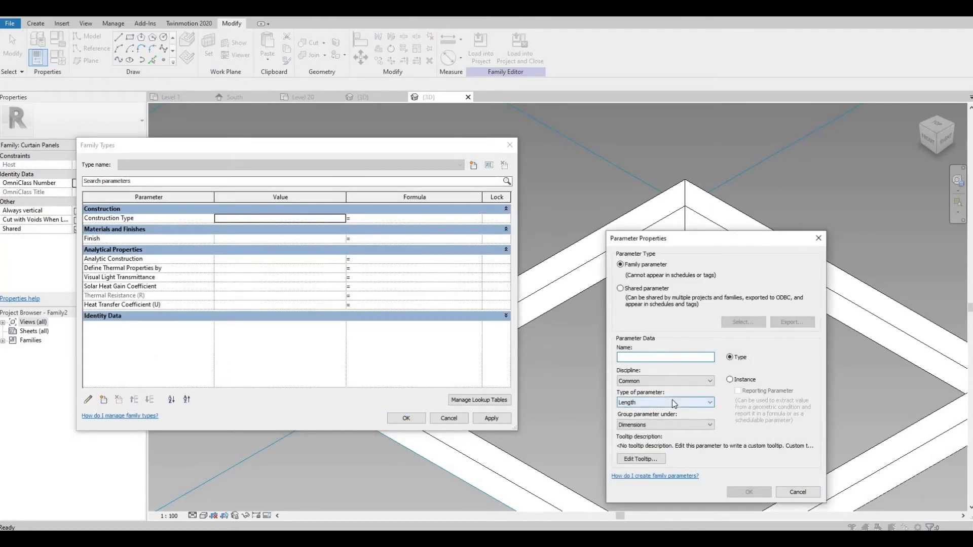
left_click(671, 401)
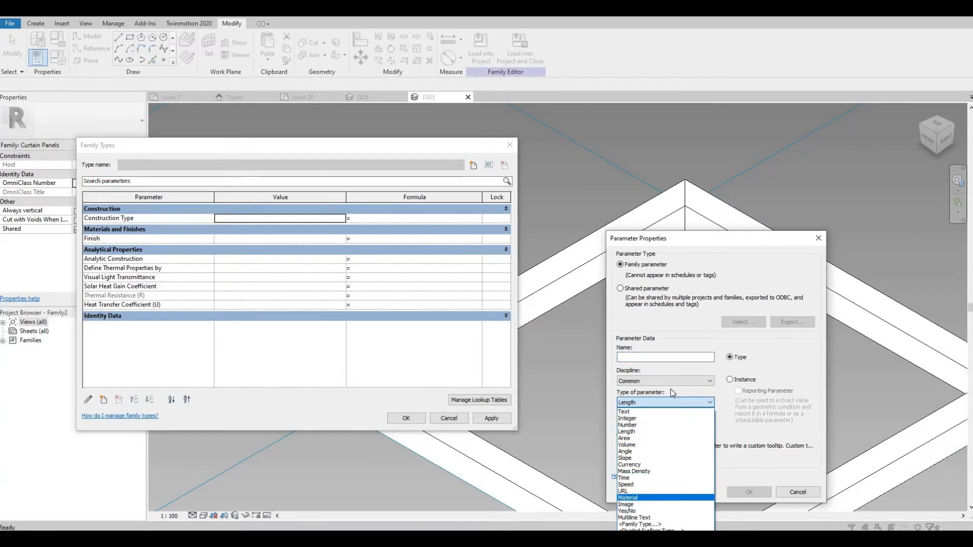
left_click(628, 498)
left_click(643, 356)
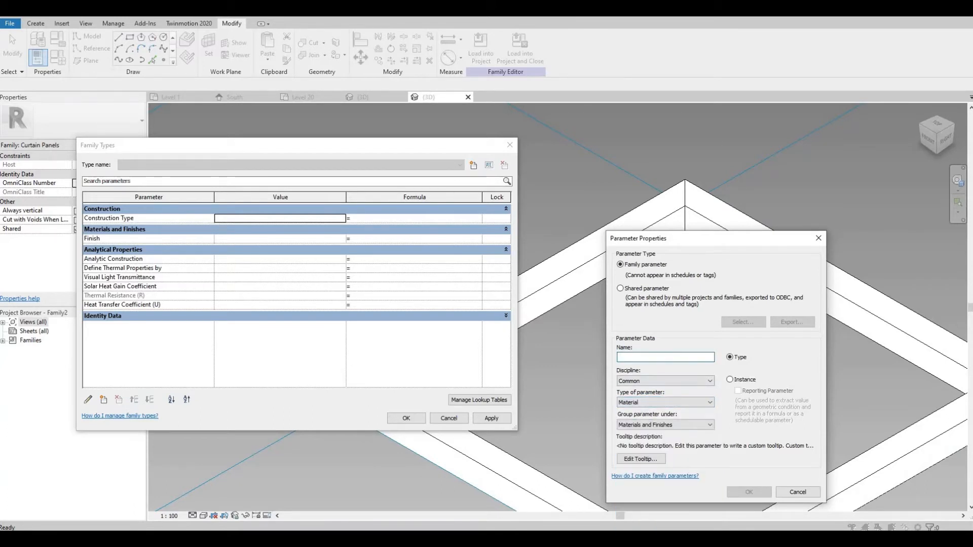
type("frame")
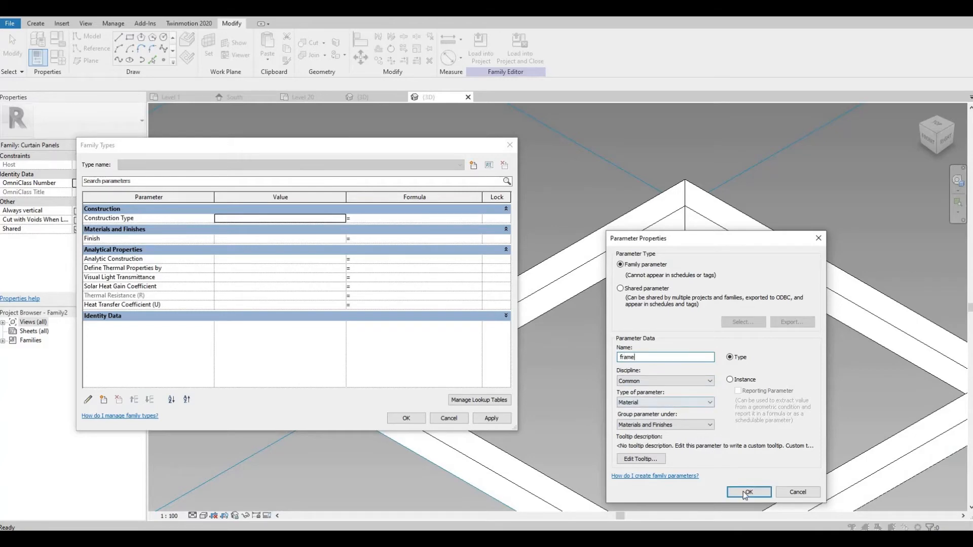
key("Return")
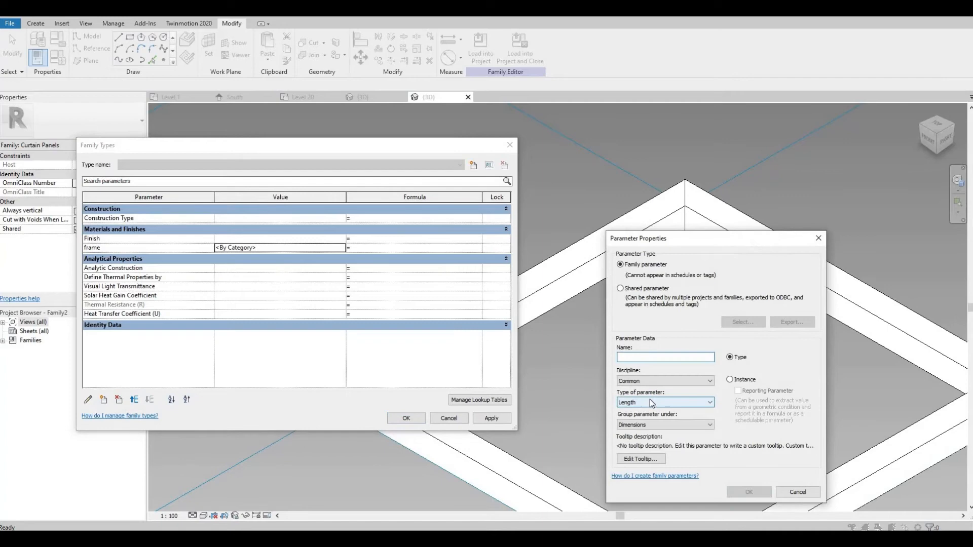
Add a second Material type parameter named glass and apply the family type changes.
left_click(650, 401)
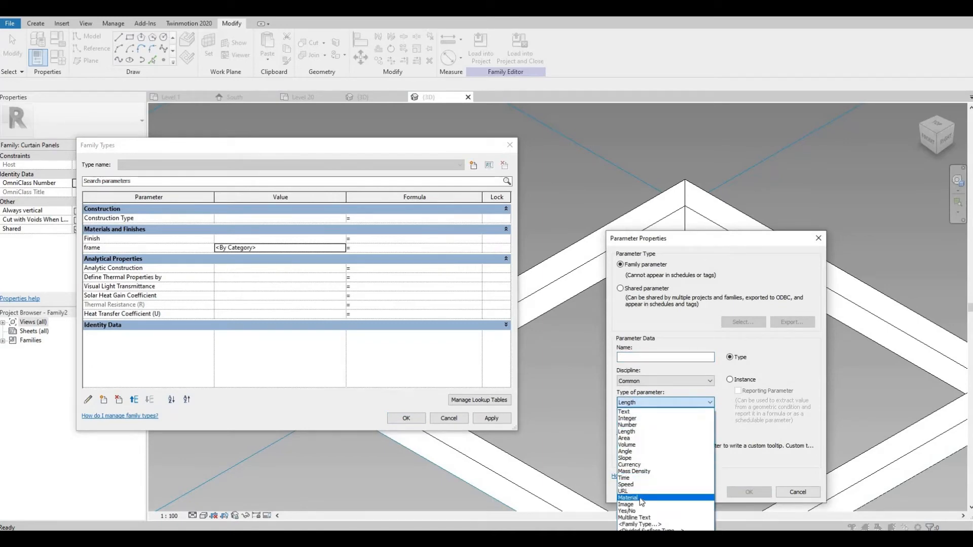
key("Return")
left_click(626, 358)
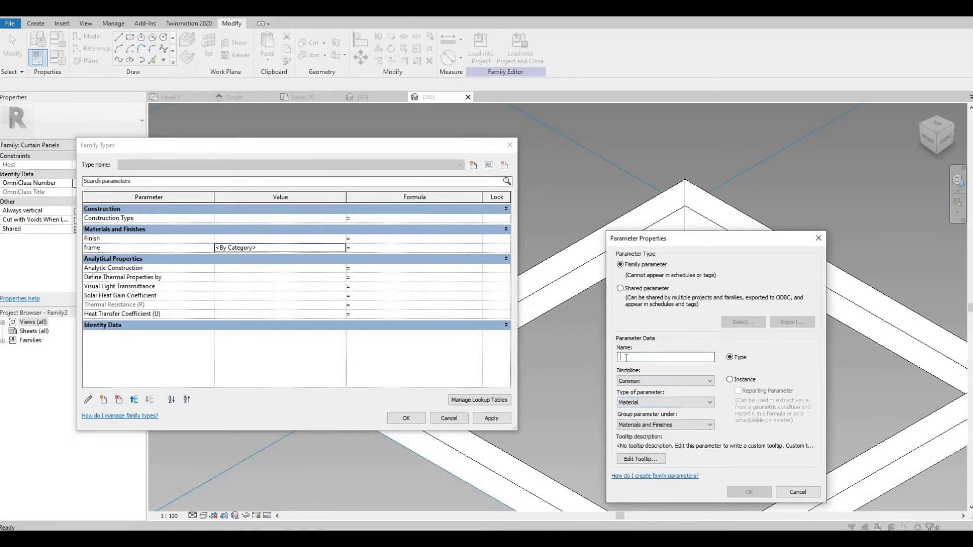
type("glass")
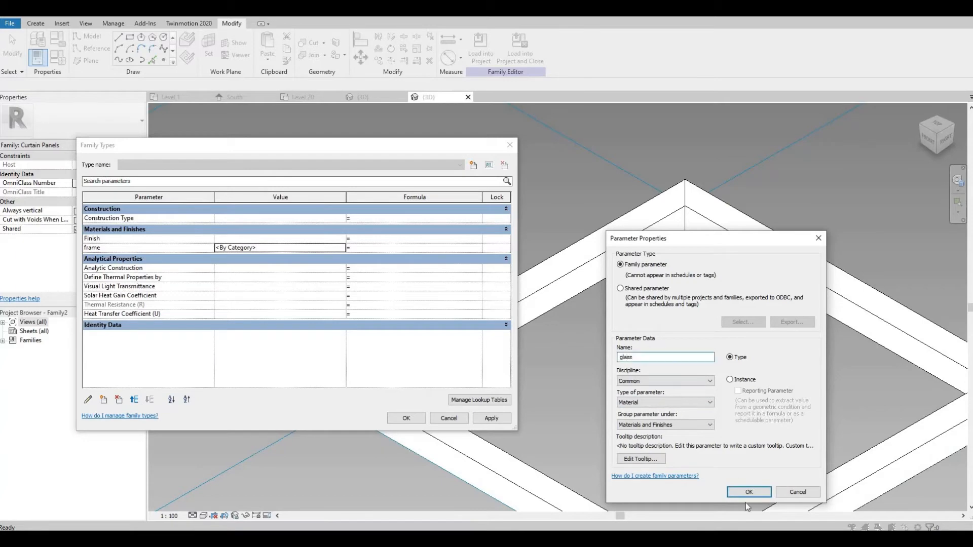
key("Return")
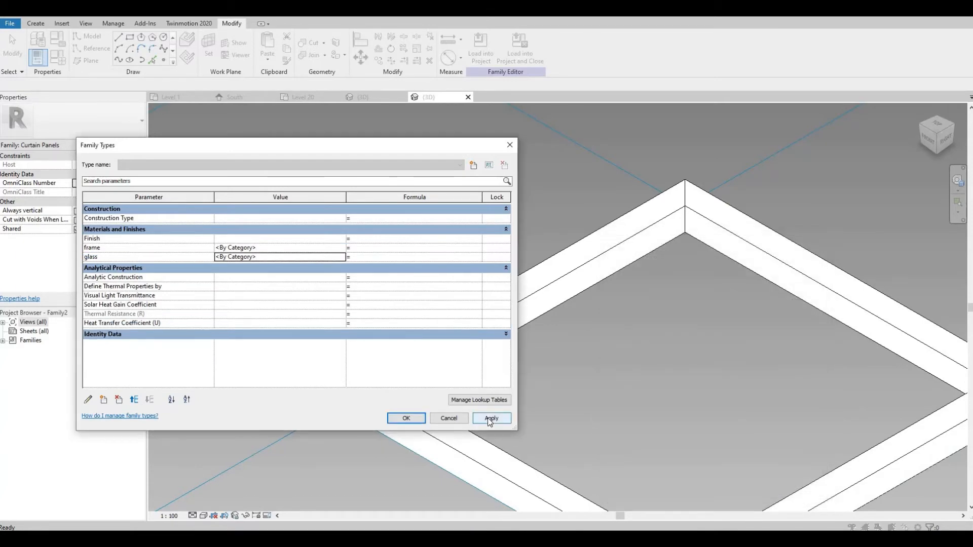
left_click(487, 418)
left_click(421, 418)
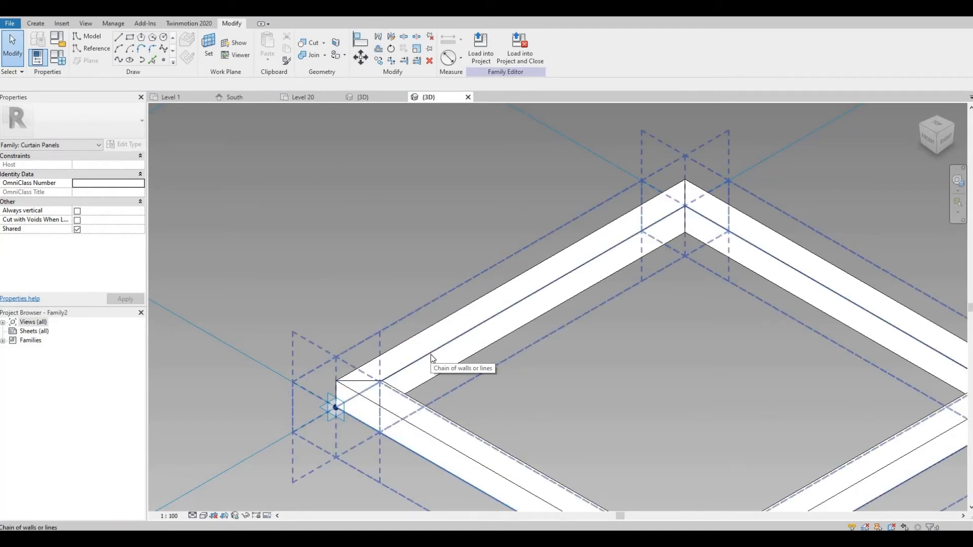
Associate the material of the solid frame form with the frame parameter.
key("Tab")
key("Tab")
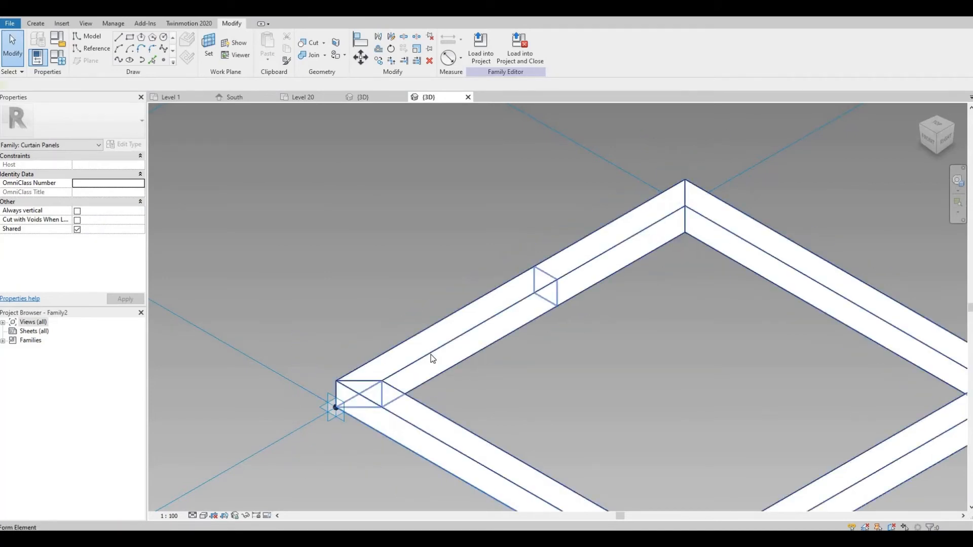
left_click(432, 359)
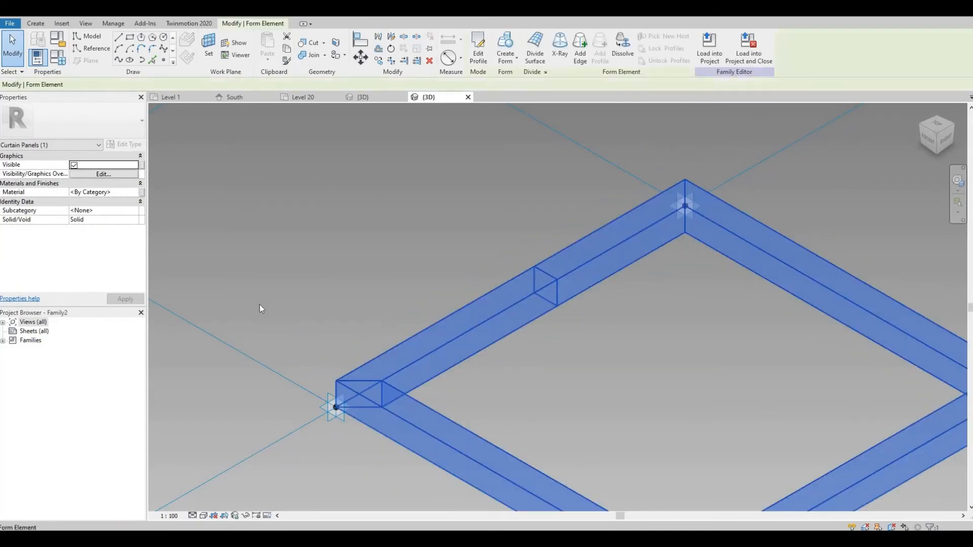
left_click(142, 193)
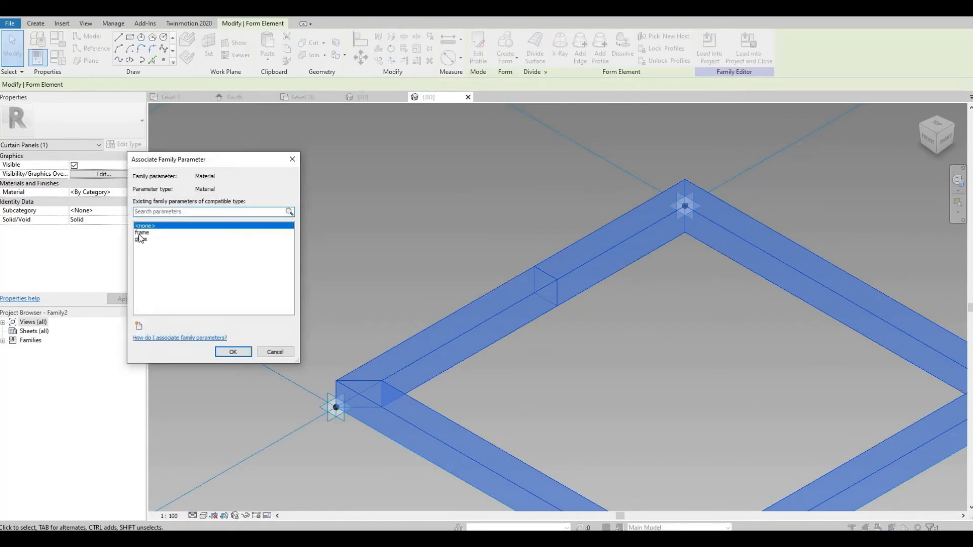
left_click(143, 233)
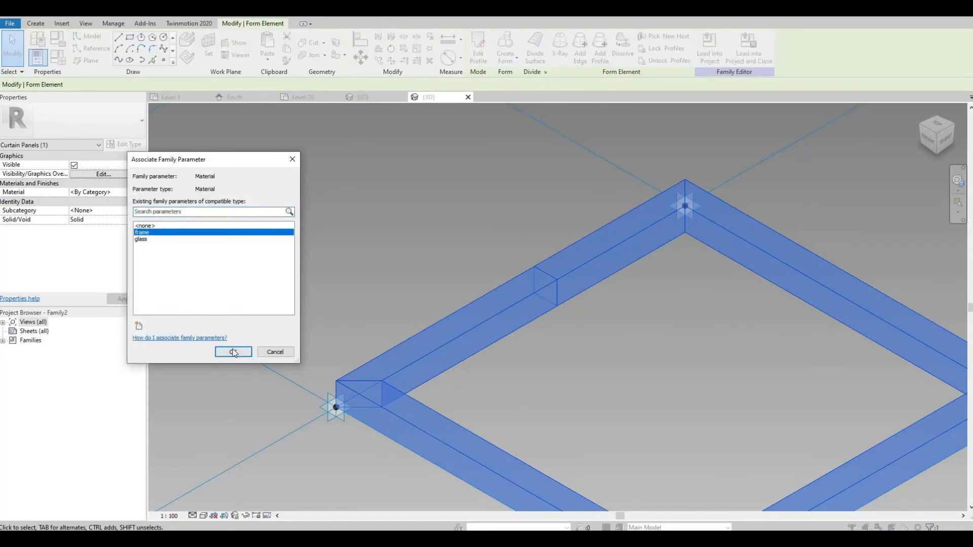
left_click(233, 351)
scroll(373, 321, "down", 2)
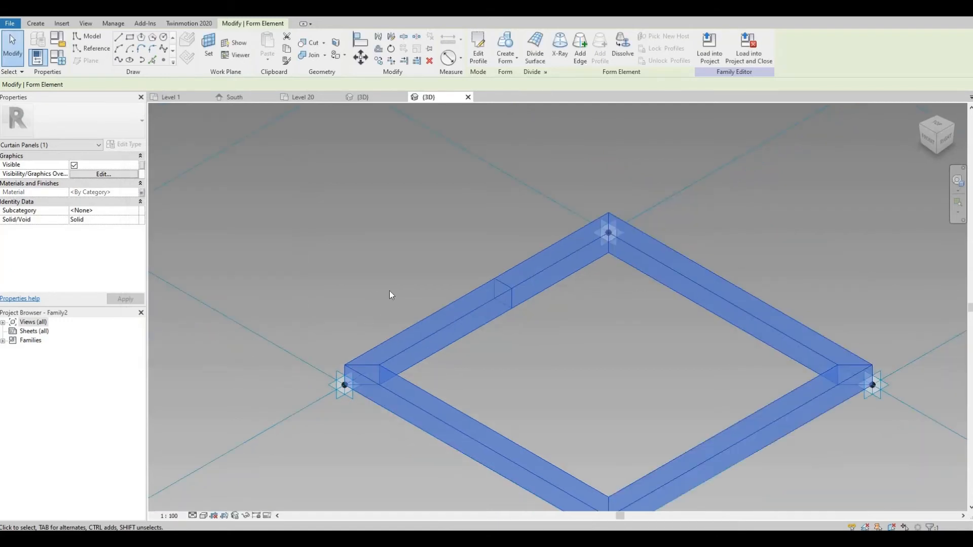
scroll(389, 290, "down", 1)
left_click(336, 304)
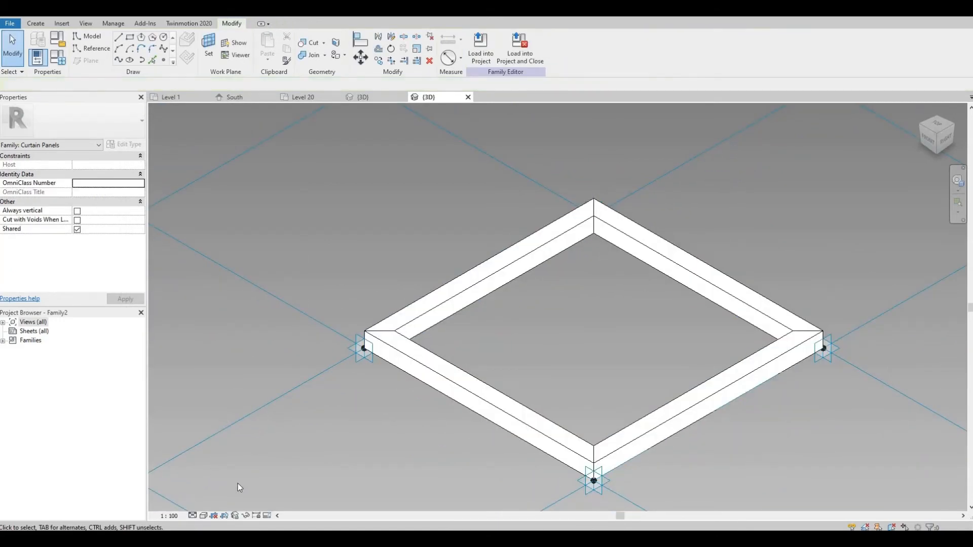
Set the view to Wireframe and, from the top, draw a rectangle about 2648 mm square between opposite inner corners of the frame.
left_click(203, 516)
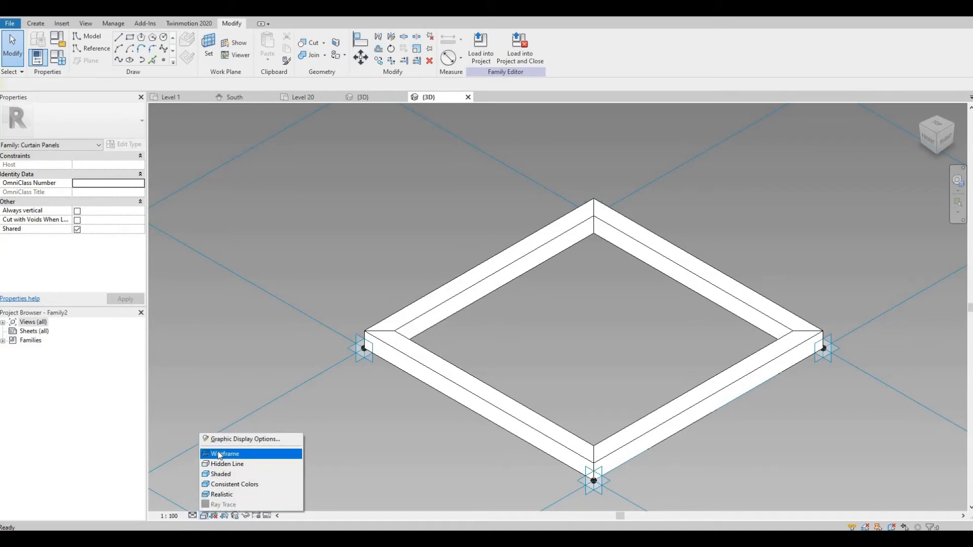
left_click(221, 453)
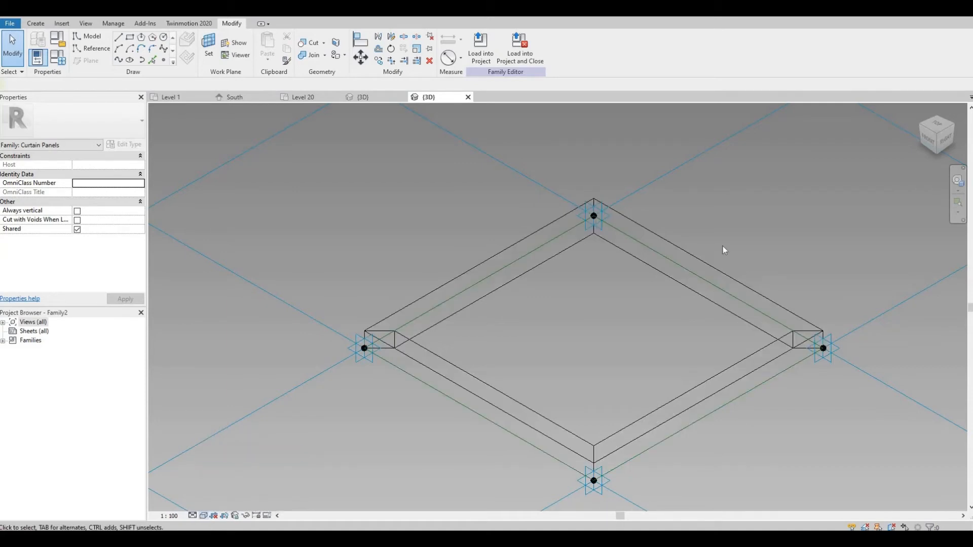
left_click(938, 127)
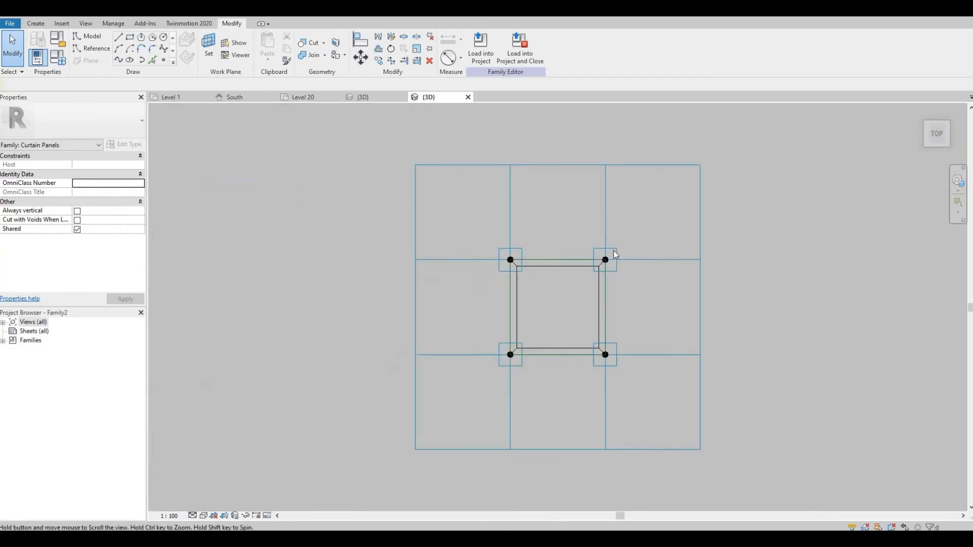
scroll(621, 253, "up", 3)
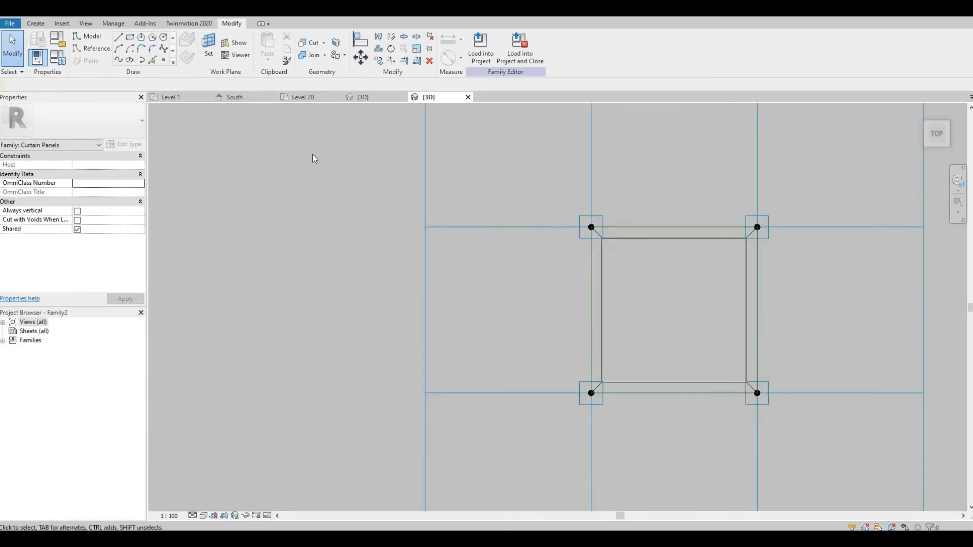
left_click(130, 39)
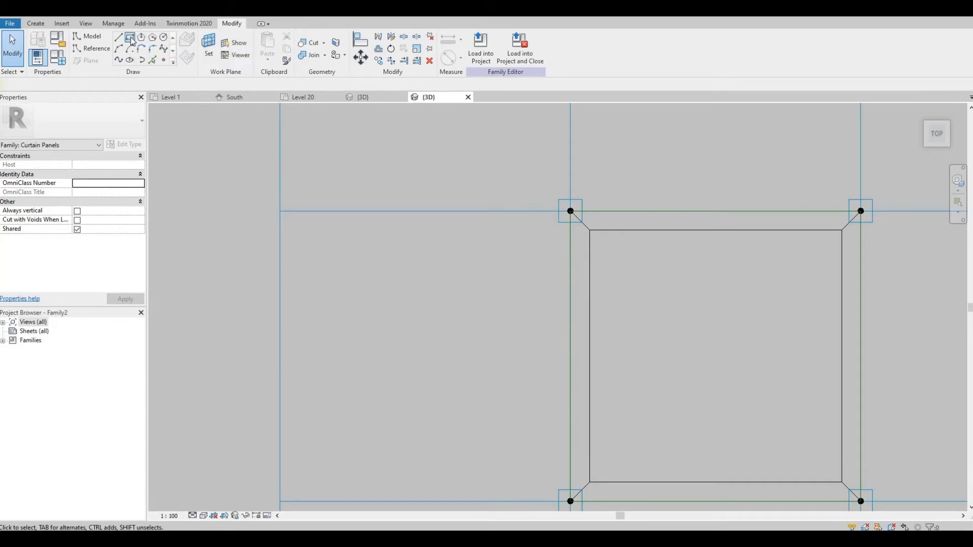
left_click(589, 231)
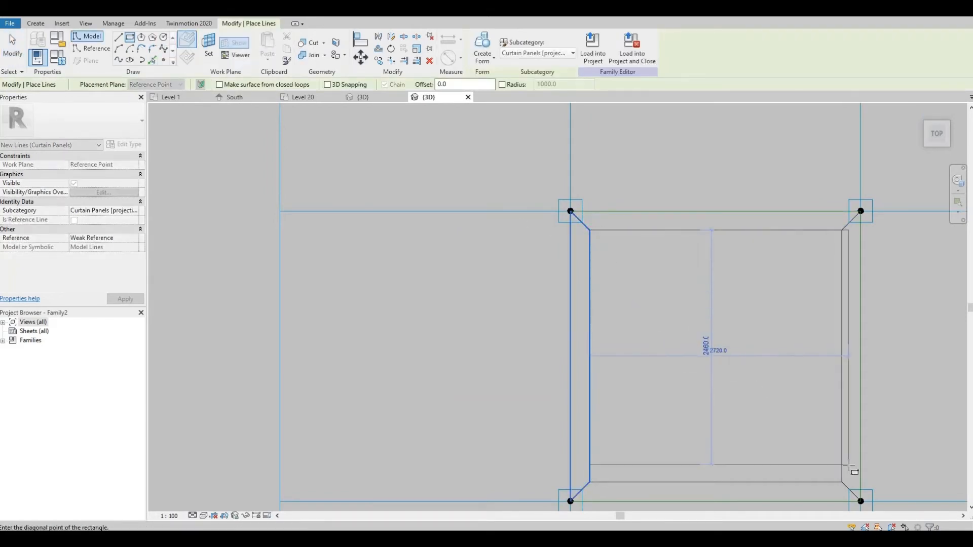
left_click(841, 481)
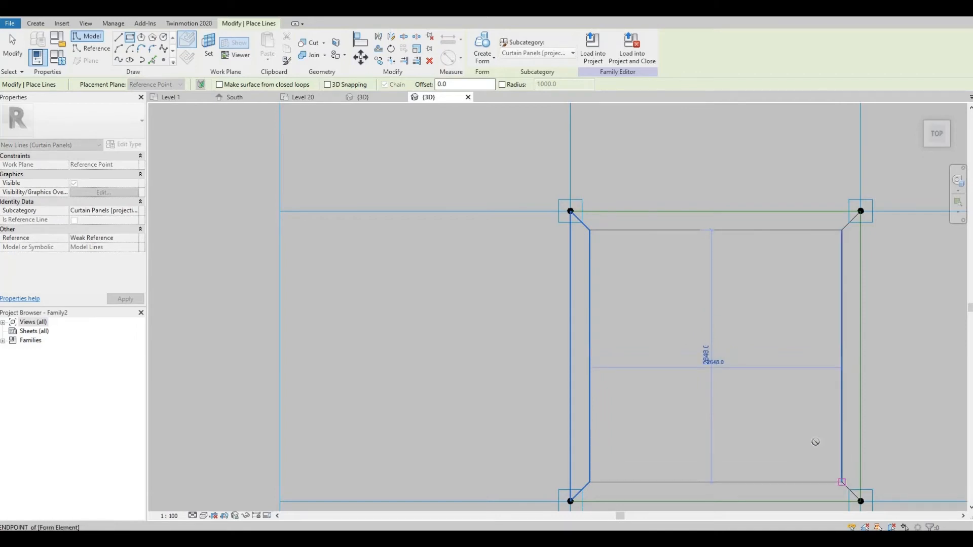
Create a solid form from the inner rectangle and lower its top face until it is a thin panel within the frame's depth.
left_click(482, 56)
left_click(489, 78)
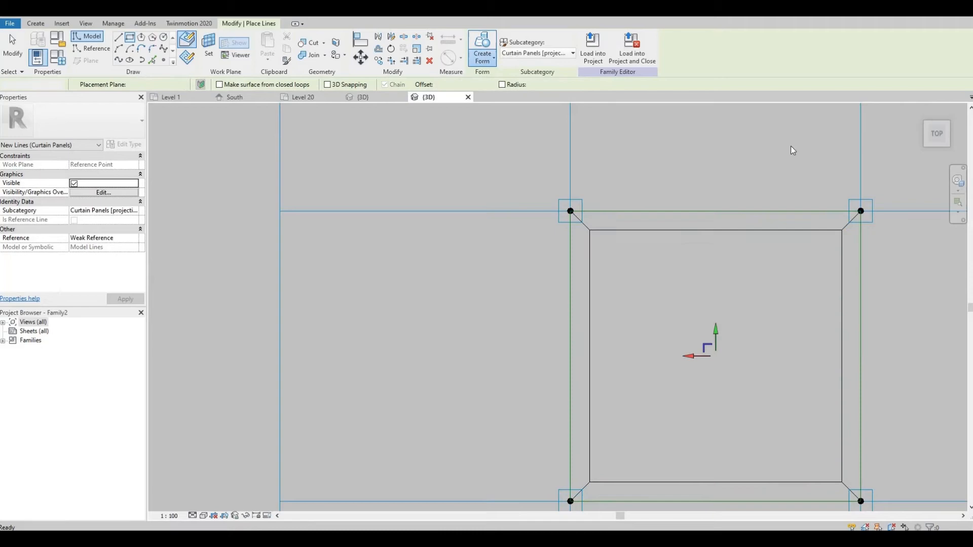
left_click(926, 145)
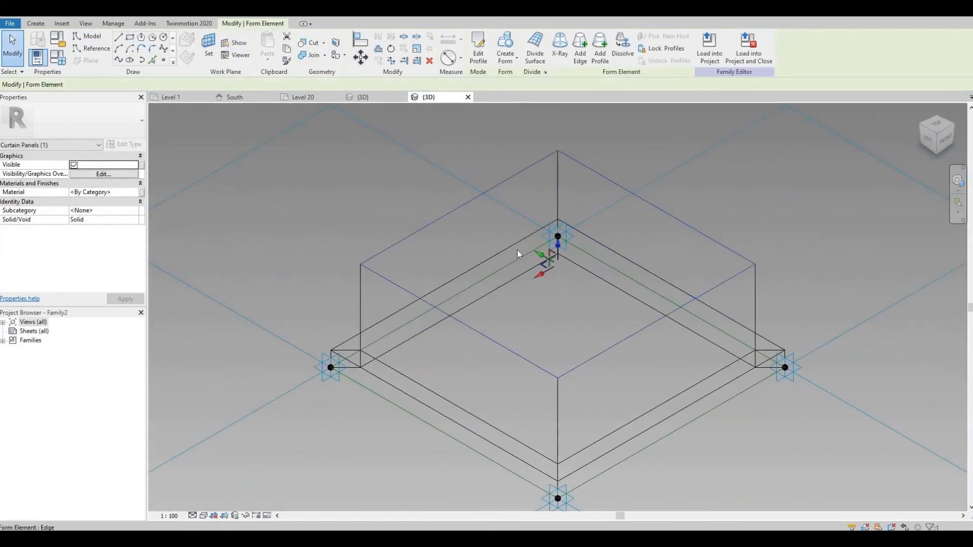
left_click(551, 243)
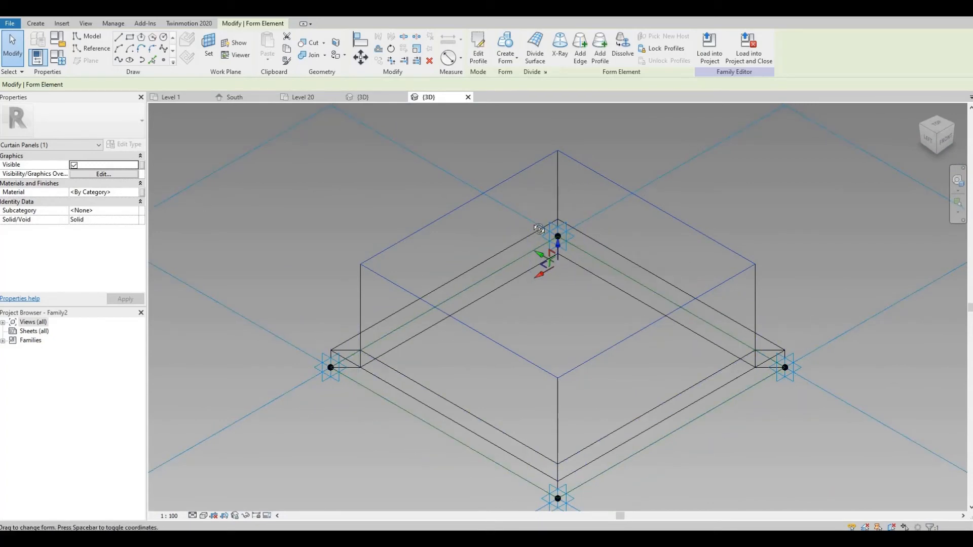
middle_click_drag(538, 228, 550, 218, "shift")
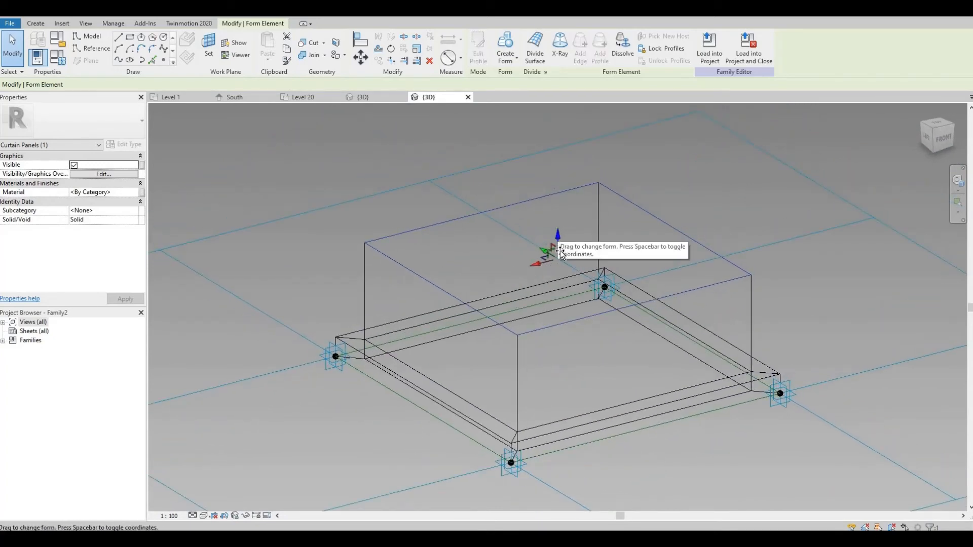
left_click_drag(558, 234, 570, 339)
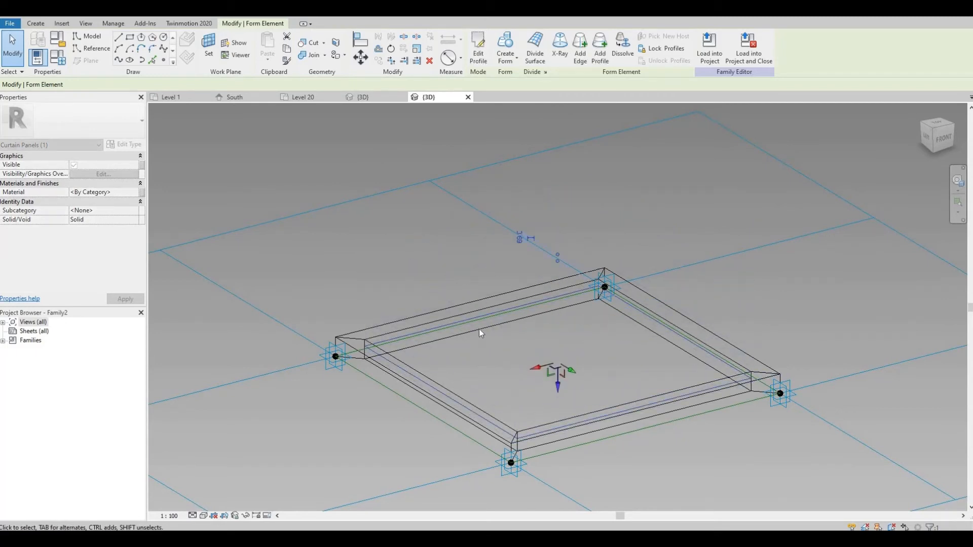
Associate the material of the thin inner panel with the glass parameter.
left_click(143, 194)
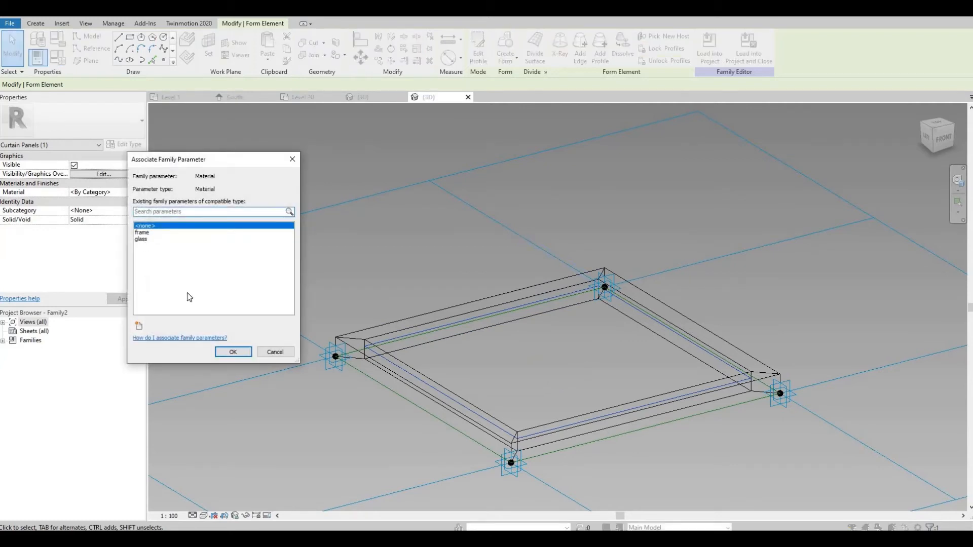
left_click(144, 240)
left_click(233, 352)
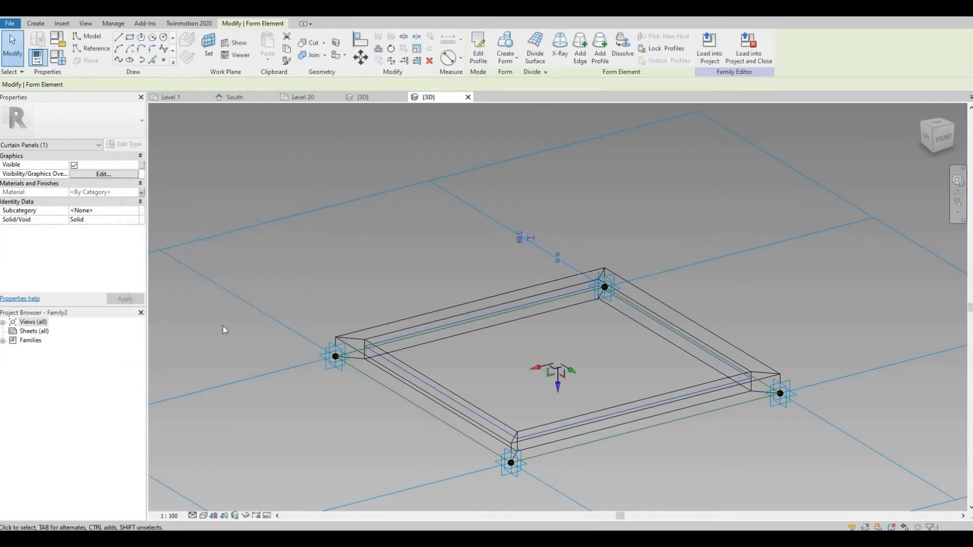
Set the frame material parameter of the panel family to Aluminum from the AEC material library.
left_click(58, 59)
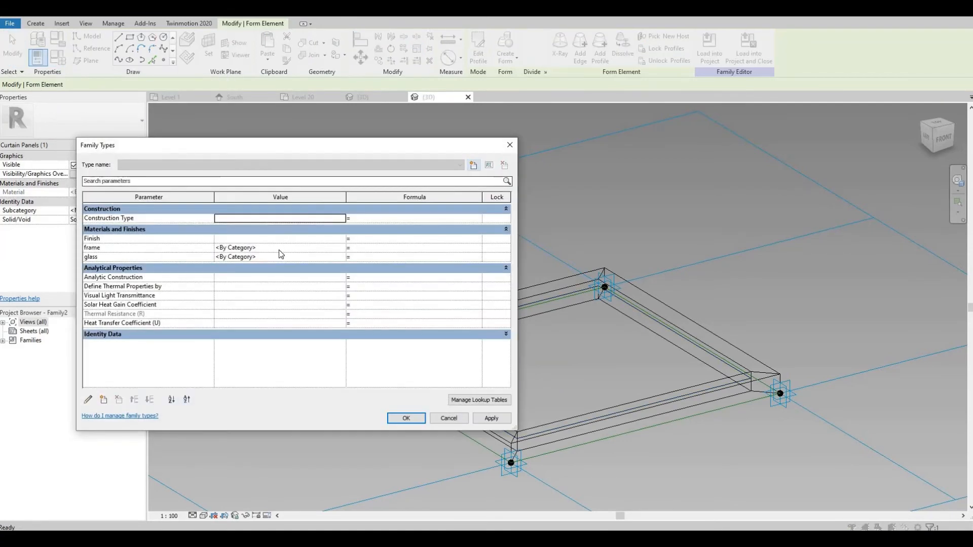
left_click(343, 248)
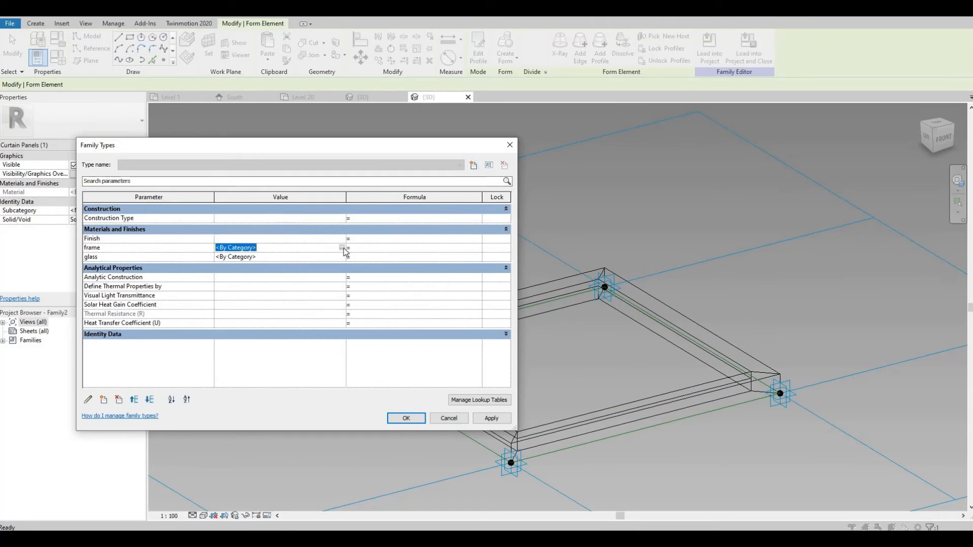
left_click(342, 248)
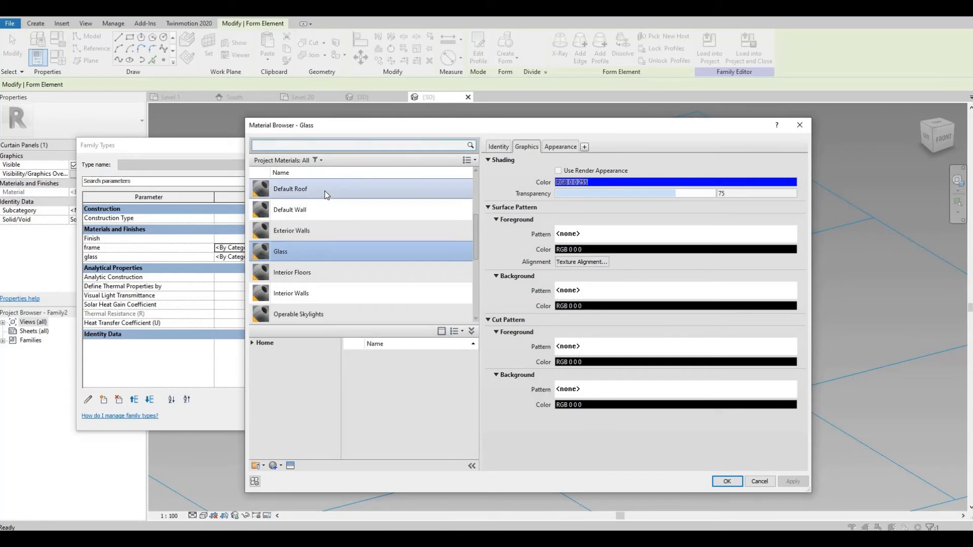
type("aluminu")
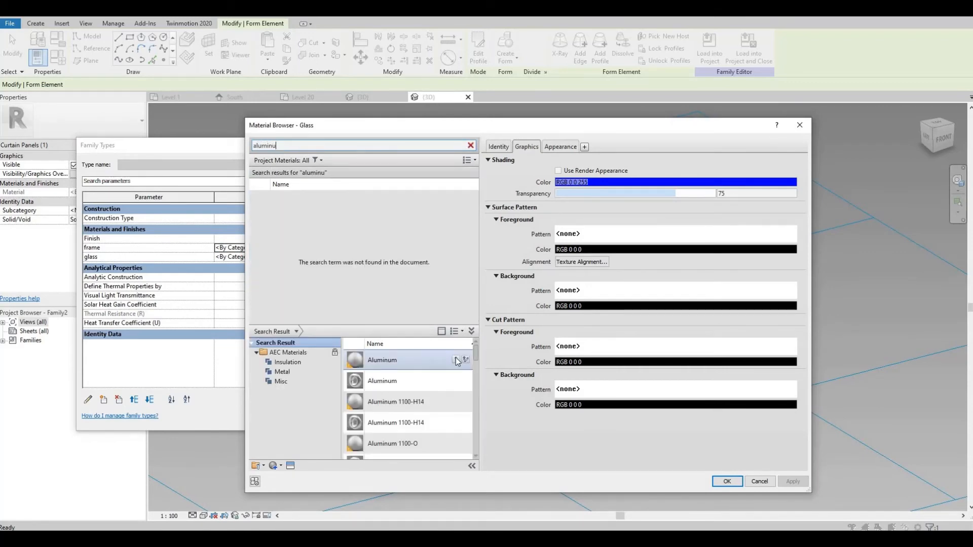
left_click(453, 359)
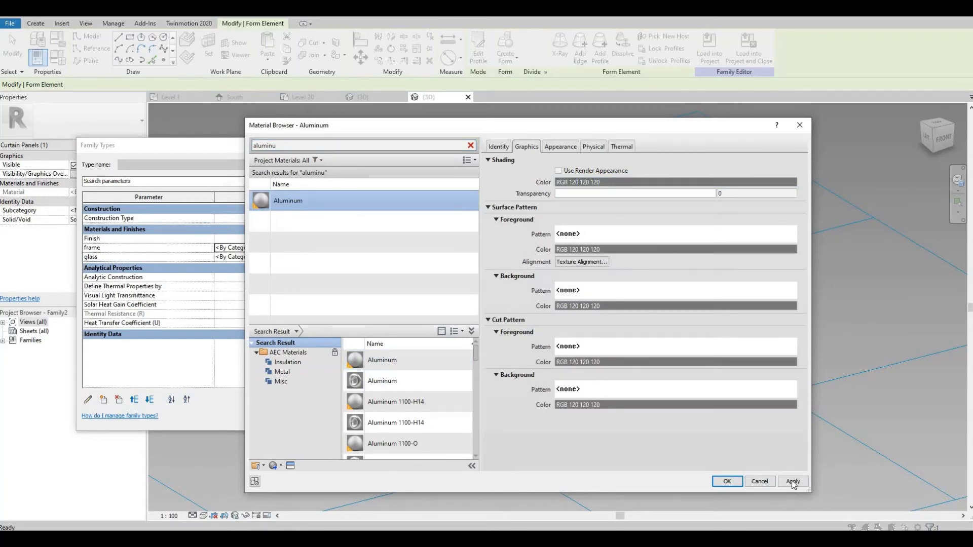
left_click(792, 482)
key("Return")
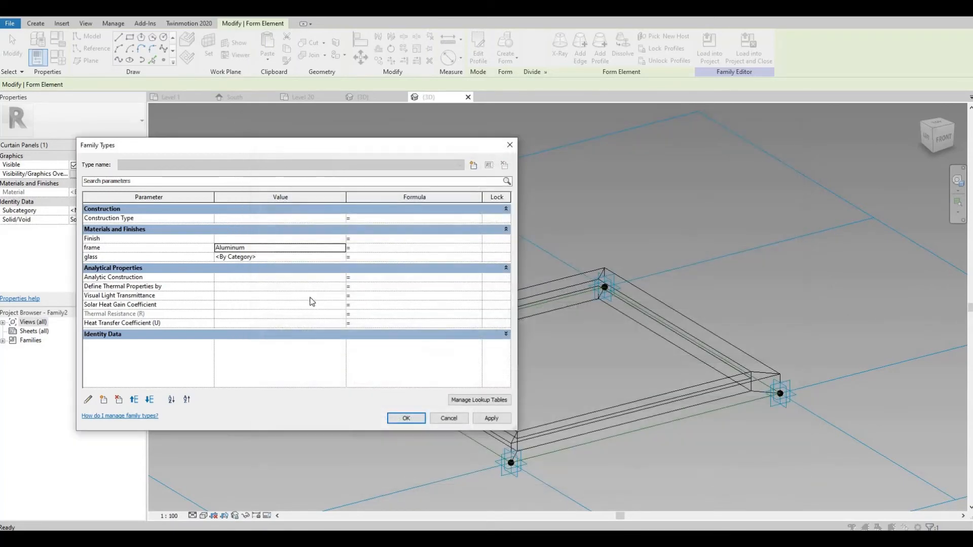
Set the glass material parameter to Acrylic, Clear from the material library and accept the family types.
left_click(281, 256)
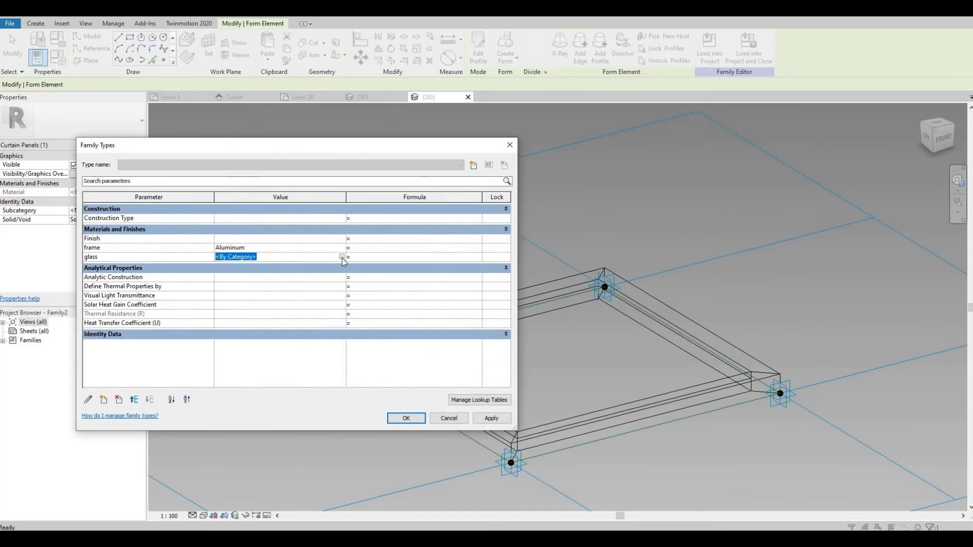
left_click(342, 256)
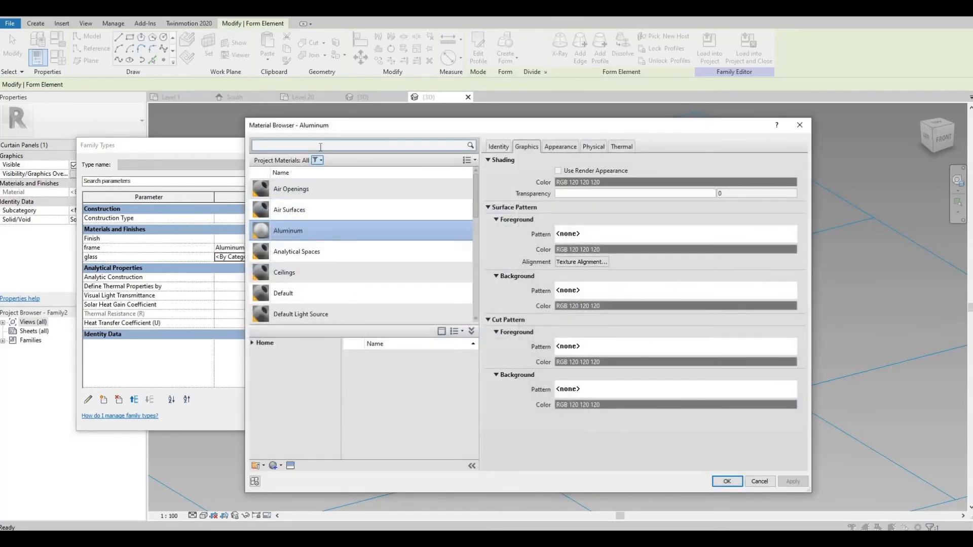
left_click(321, 147)
type("gla")
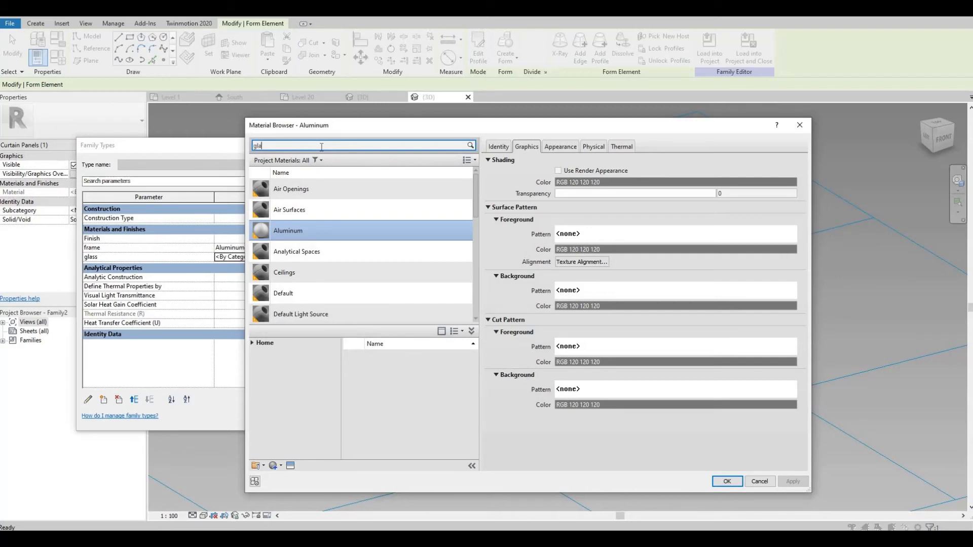
type("ss")
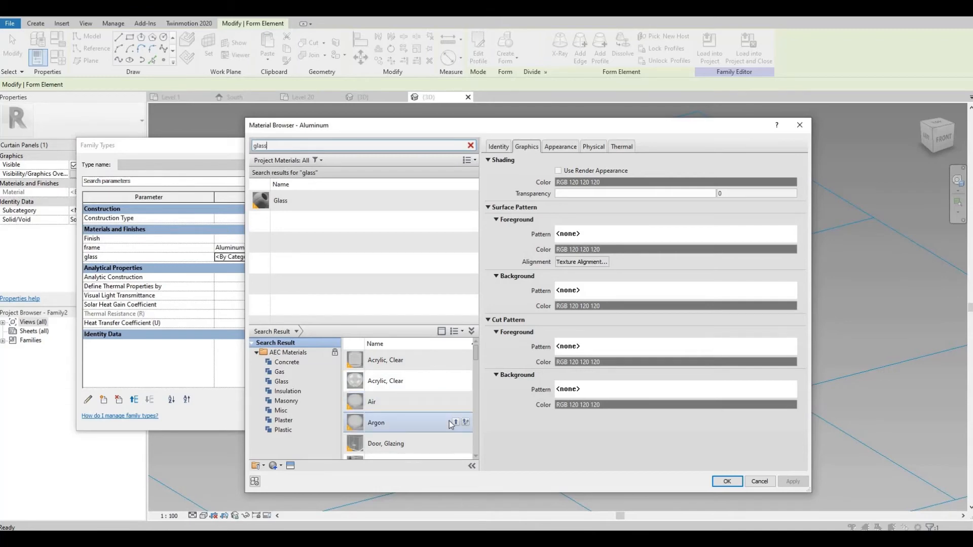
scroll(448, 418, "down", 3)
scroll(448, 409, "up", 3)
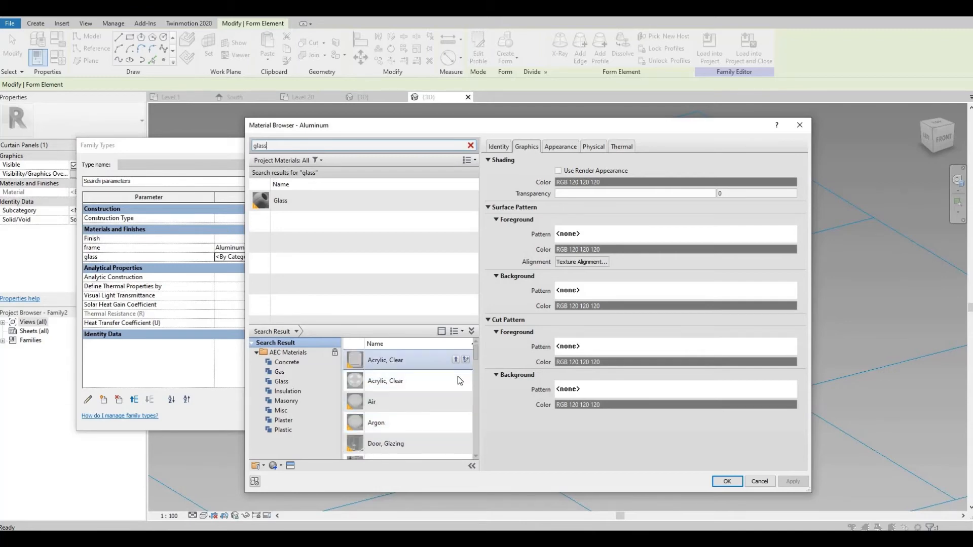
left_click(455, 380)
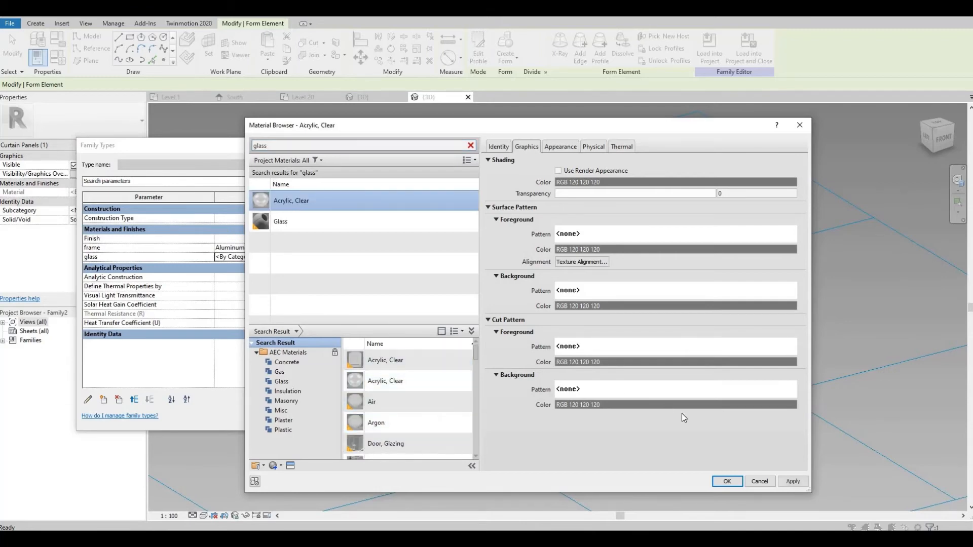
left_click(794, 484)
left_click(740, 482)
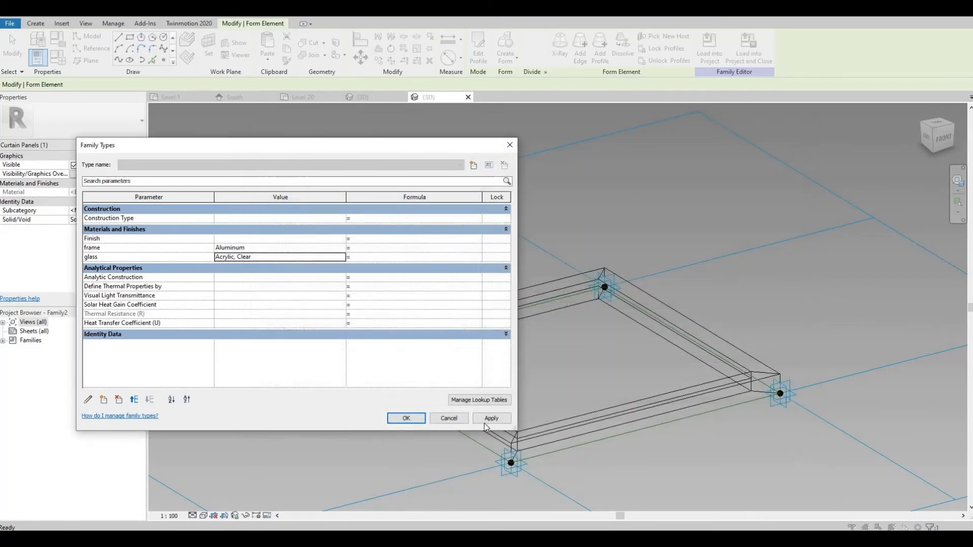
left_click(406, 418)
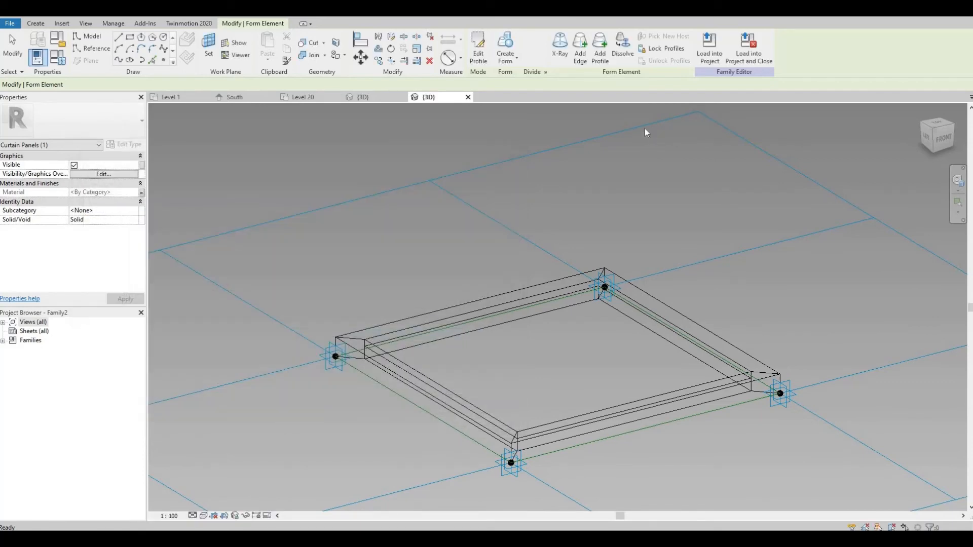
Load the curtain panel family into the tower project and bring up the project's 3D view.
left_click(645, 131)
left_click(478, 55)
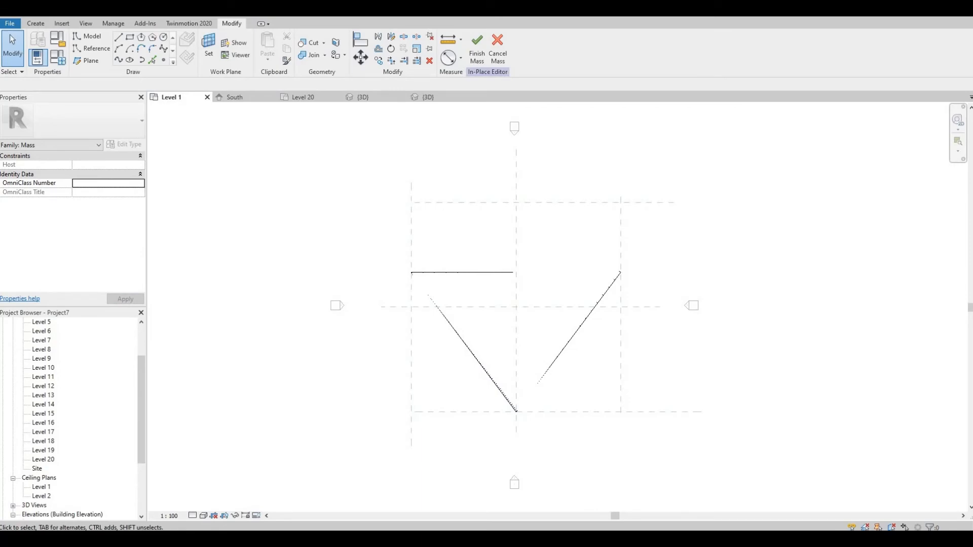
left_click(363, 97)
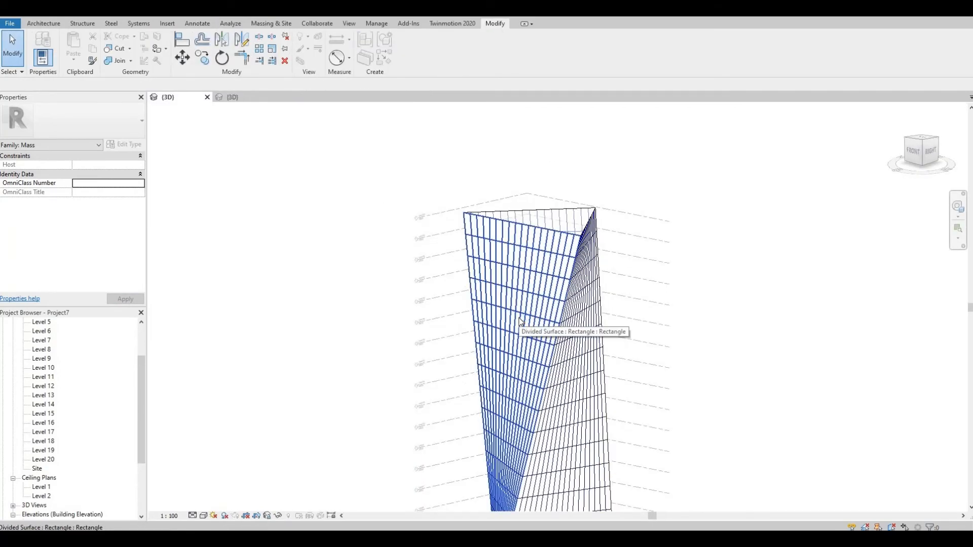
Apply the Family2 rectangle panel to the front and right divided faces of the tower.
left_click(520, 321)
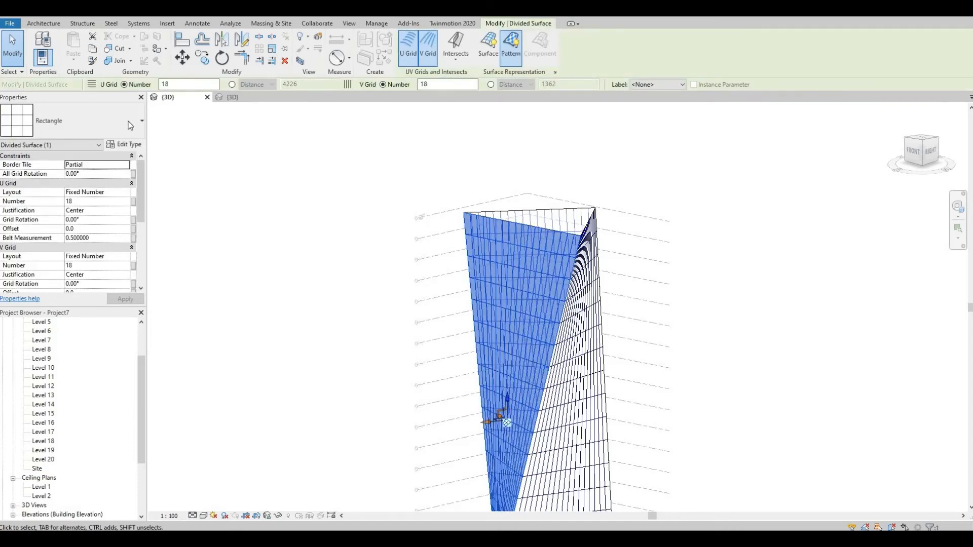
left_click(131, 125)
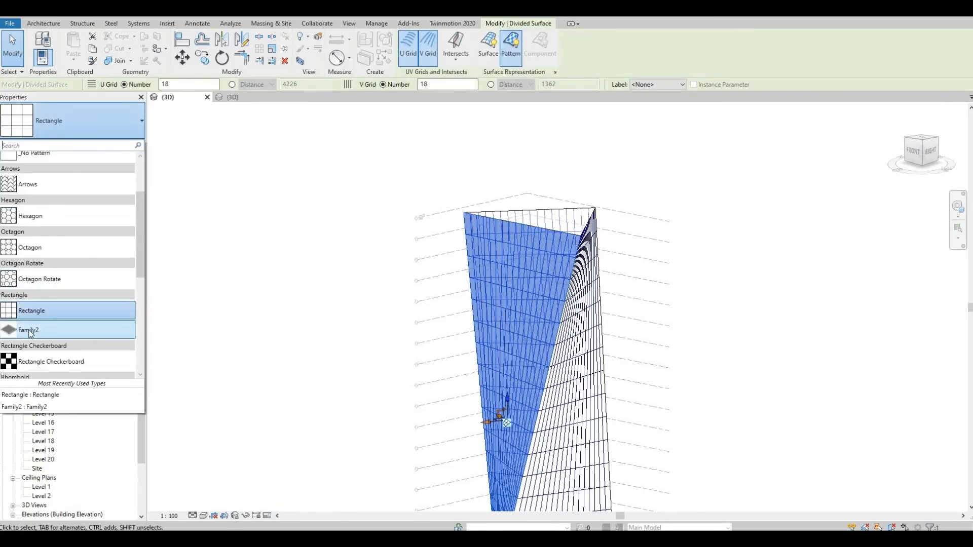
left_click(28, 332)
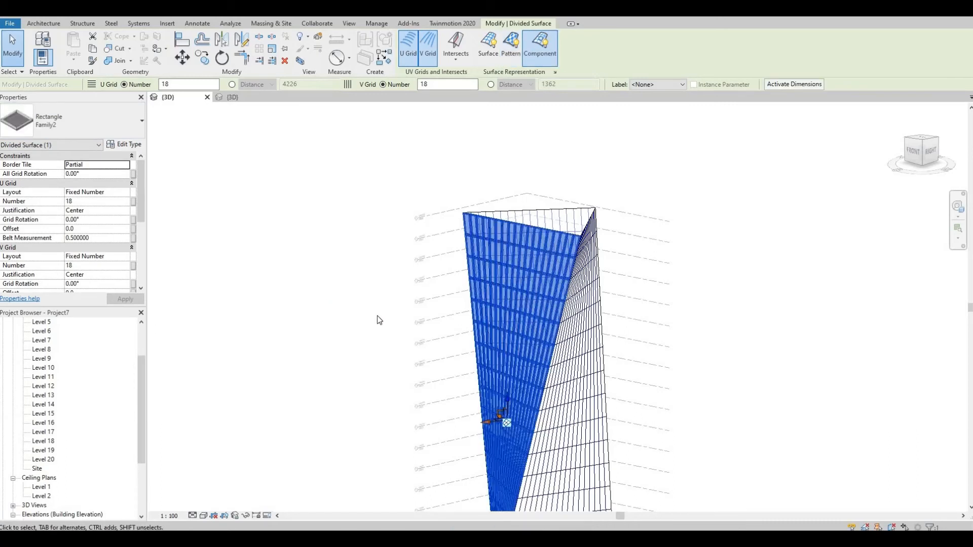
middle_click_drag(419, 292, 543, 296)
key("ctrl+z")
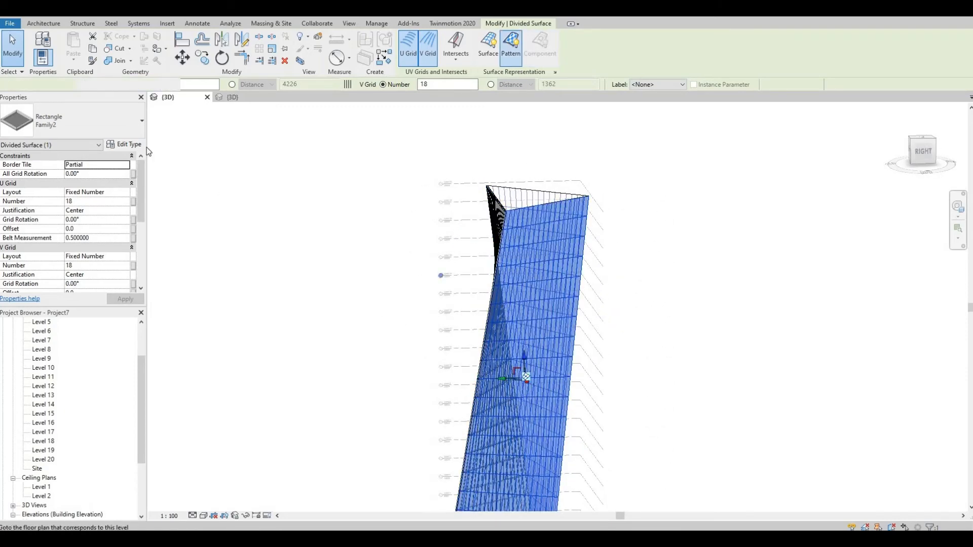
left_click(116, 131)
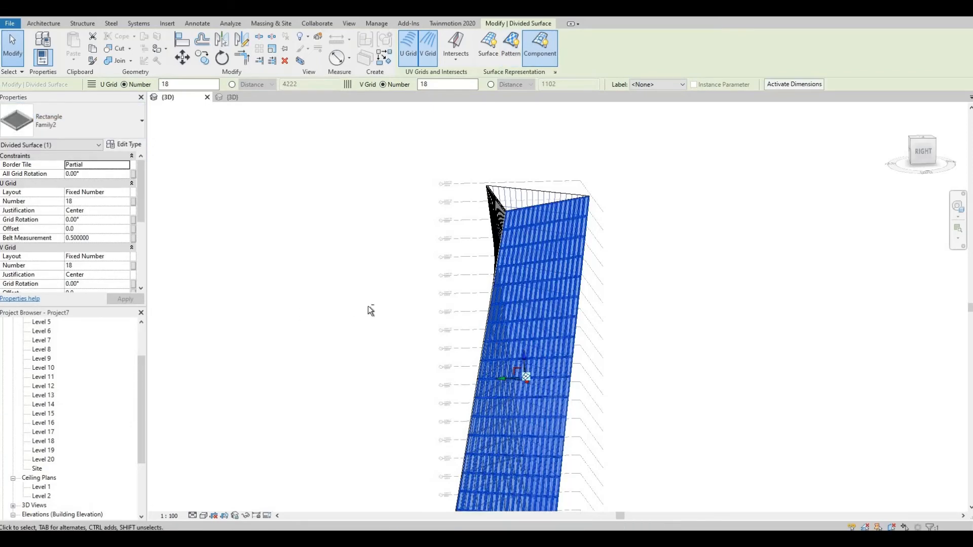
Apply the Family2 panel to the remaining divided face at the back of the tower and finish the in-place mass.
middle_click_drag(161, 322, 570, 248, "shift")
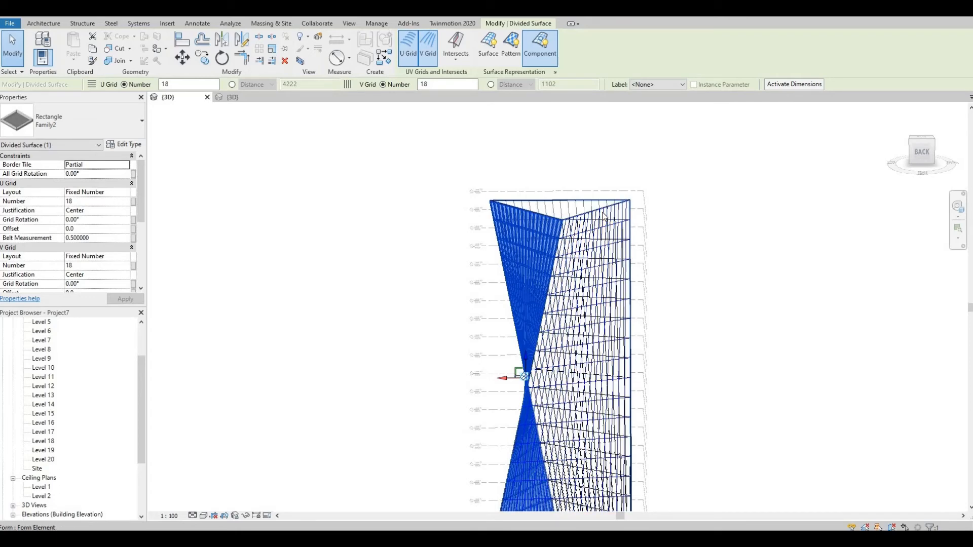
left_click(456, 217)
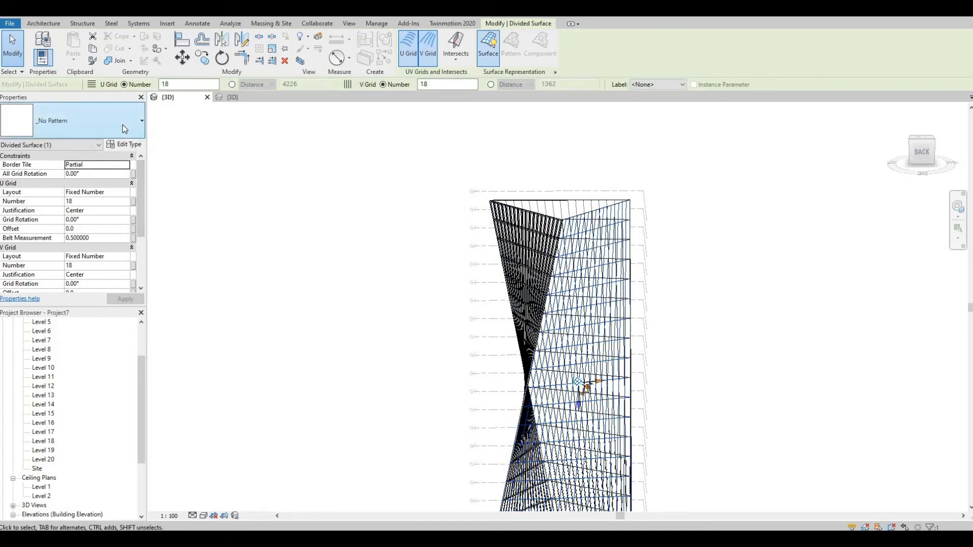
left_click(125, 129)
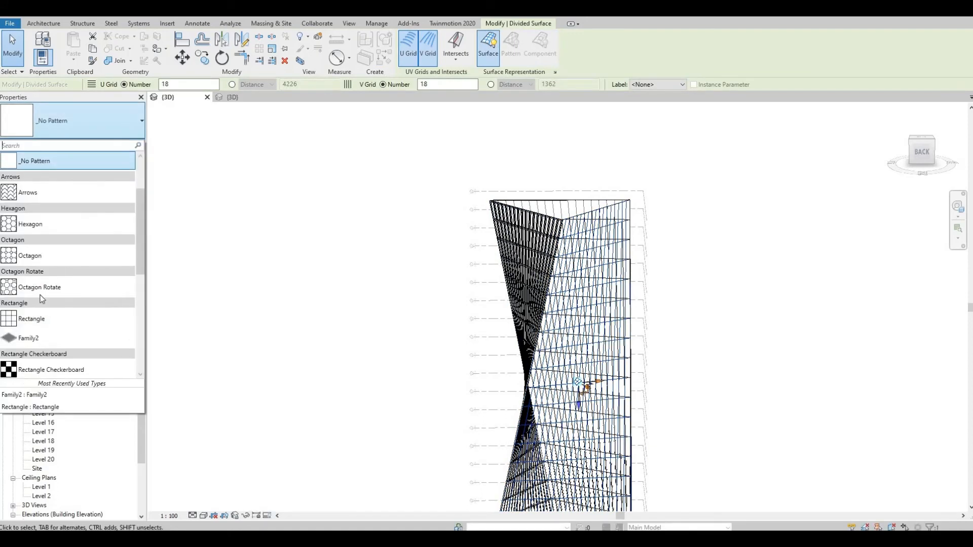
left_click(30, 338)
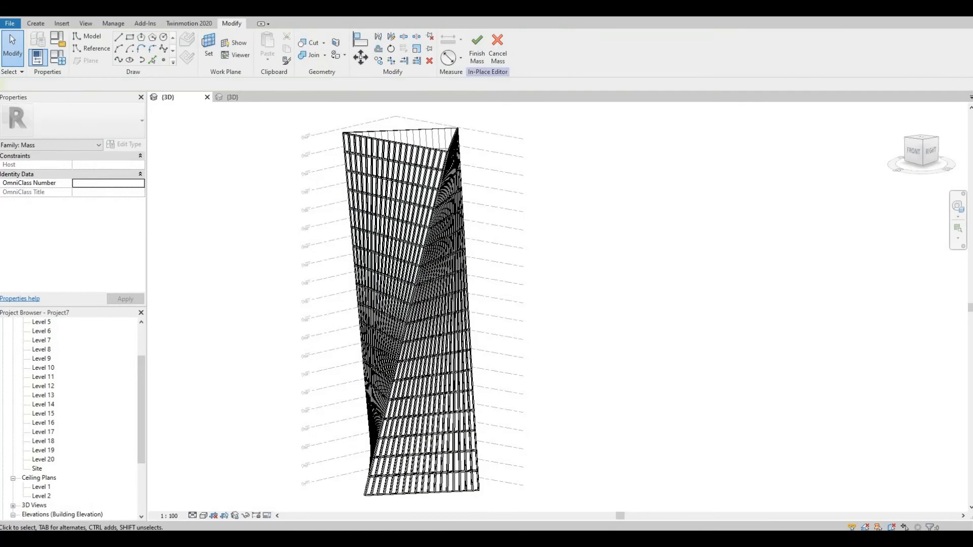
left_click(479, 56)
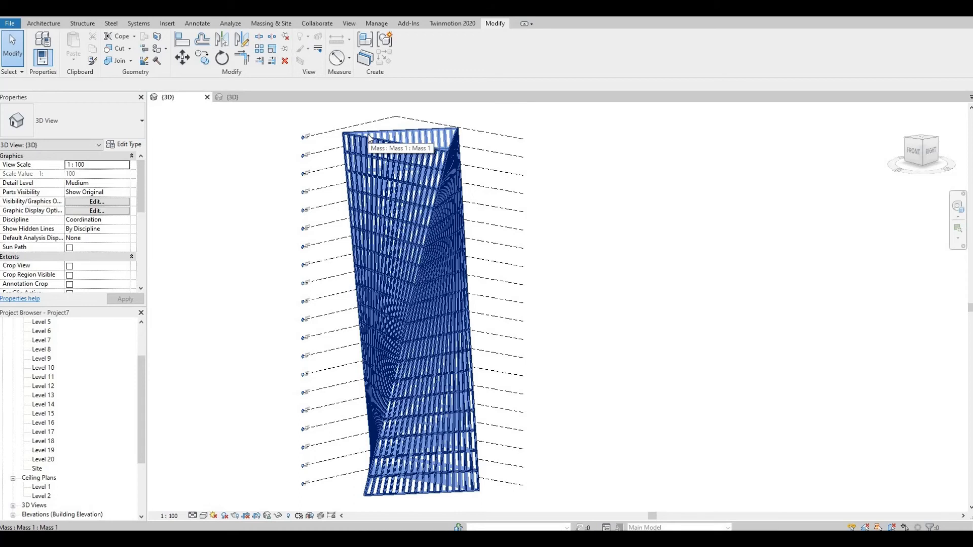
Create mass floors in the tower mass for Level 1 through Level 20.
left_click(368, 138)
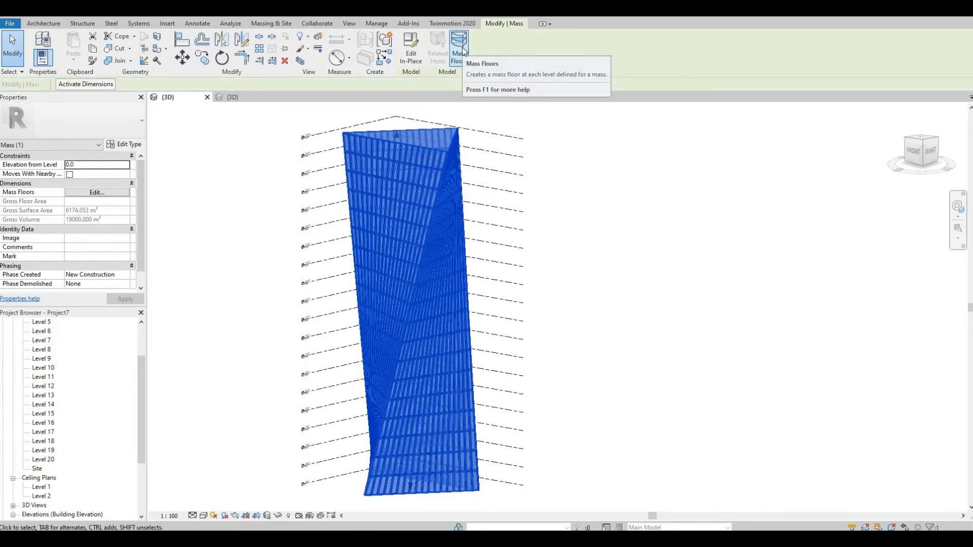
left_click(459, 48)
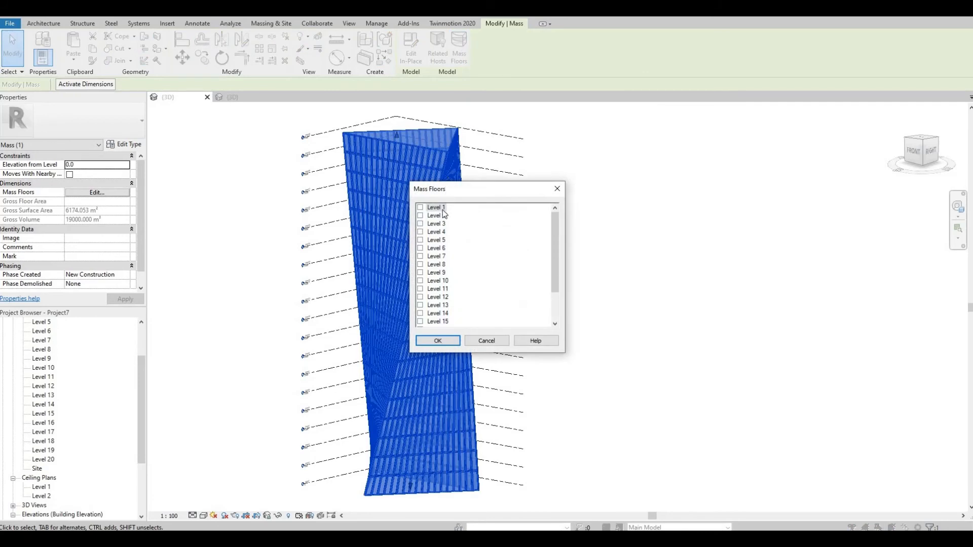
left_click(442, 209)
scroll(448, 264, "down", 2)
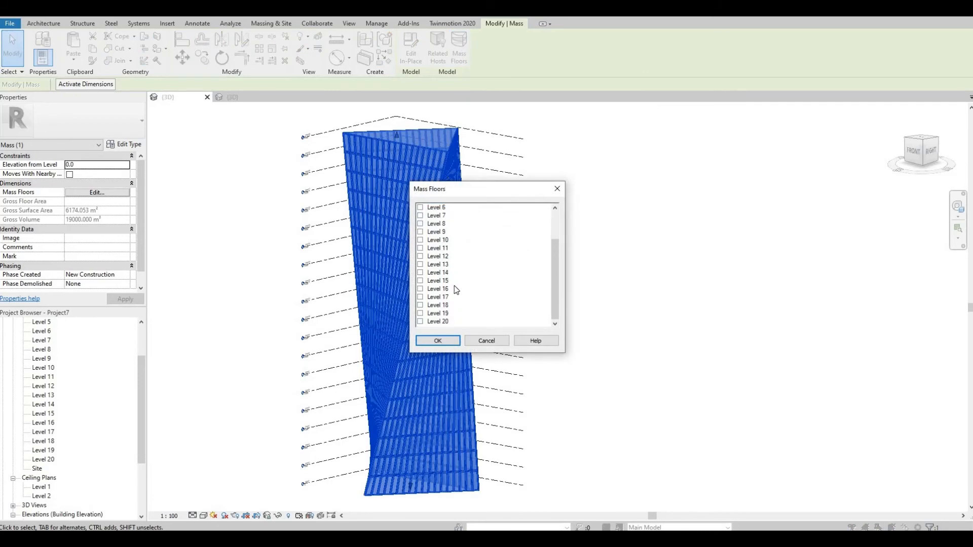
left_click(443, 323, "shift")
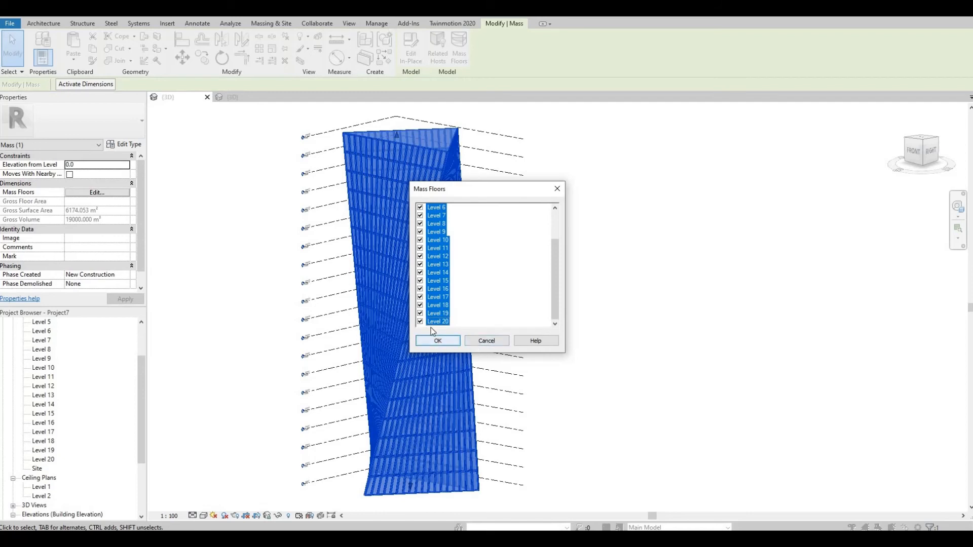
left_click(437, 340)
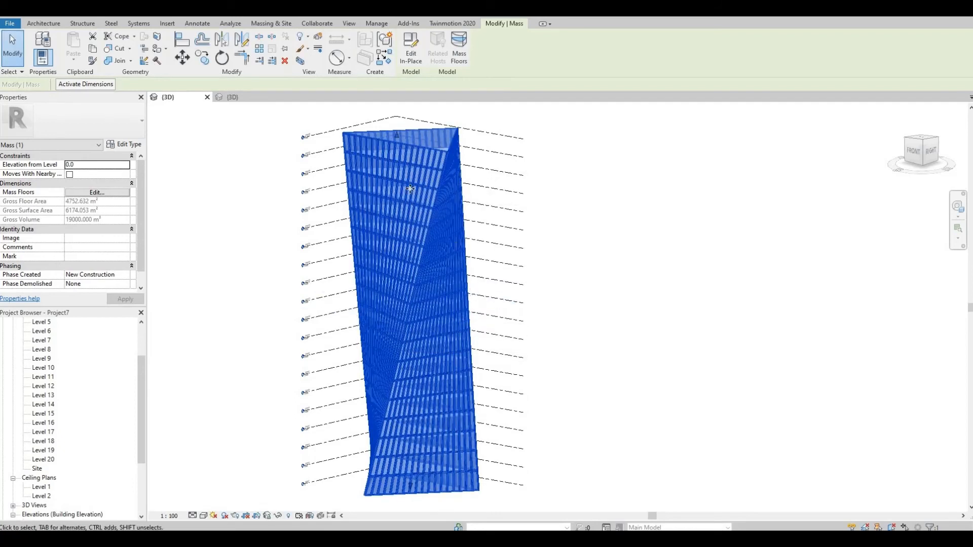
Create Generic Floor - 400mm floors by face from all the mass floors of the tower.
left_click(281, 23)
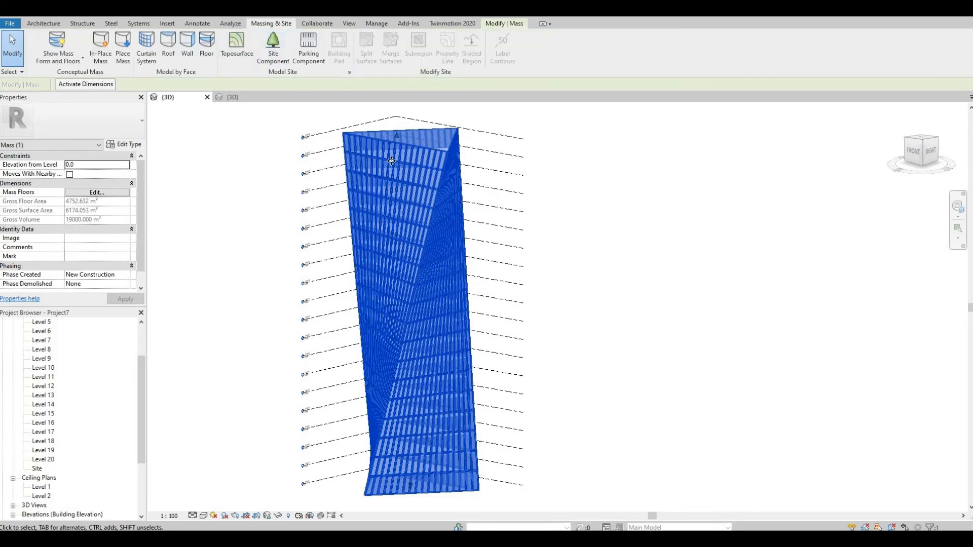
scroll(391, 161, "down", 3)
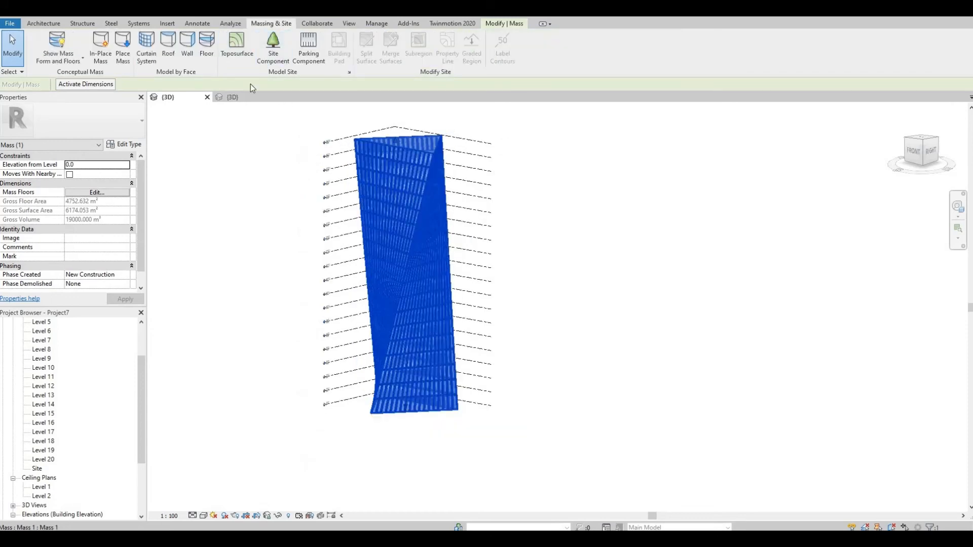
left_click(206, 48)
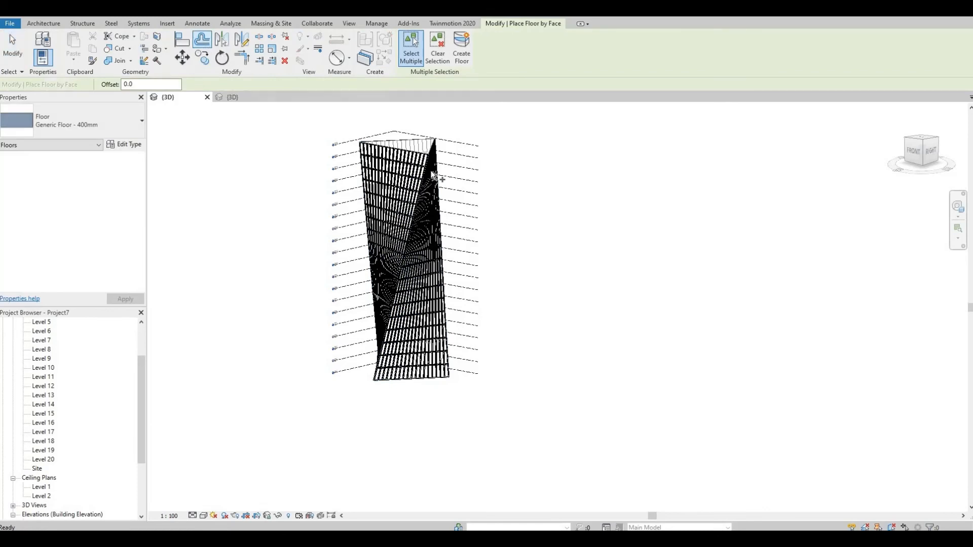
middle_click_drag(448, 188, 484, 227)
left_click_drag(368, 144, 536, 456)
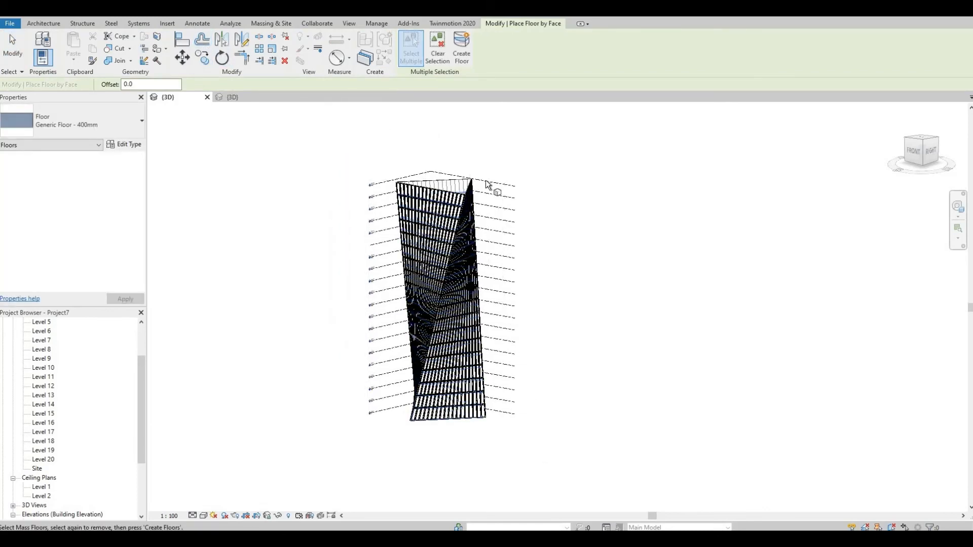
left_click(459, 55)
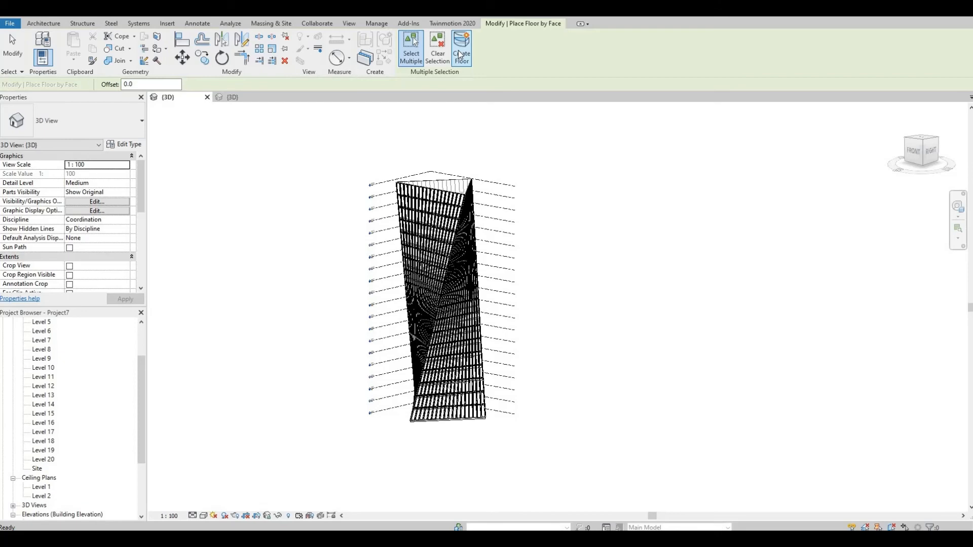
left_click(458, 51)
scroll(464, 177, "up", 2)
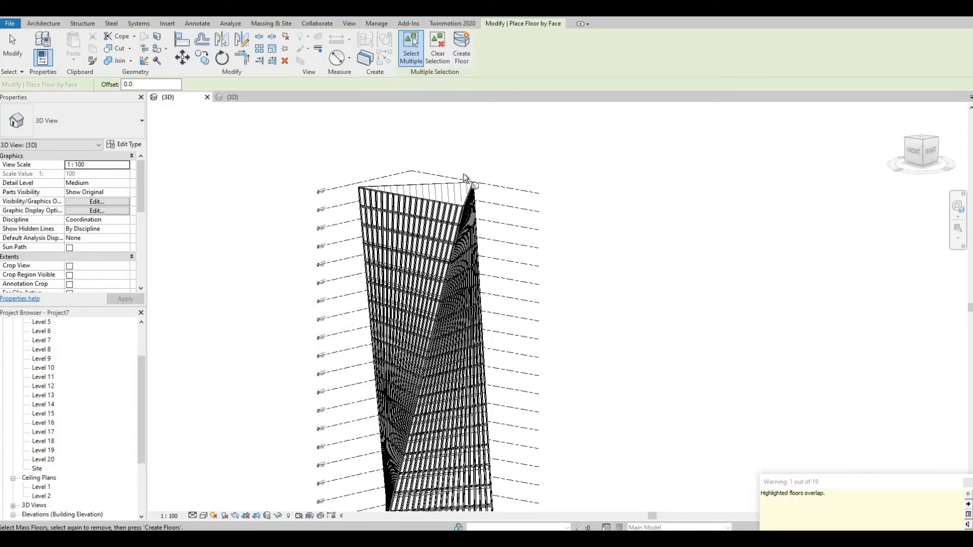
scroll(464, 180, "up", 1)
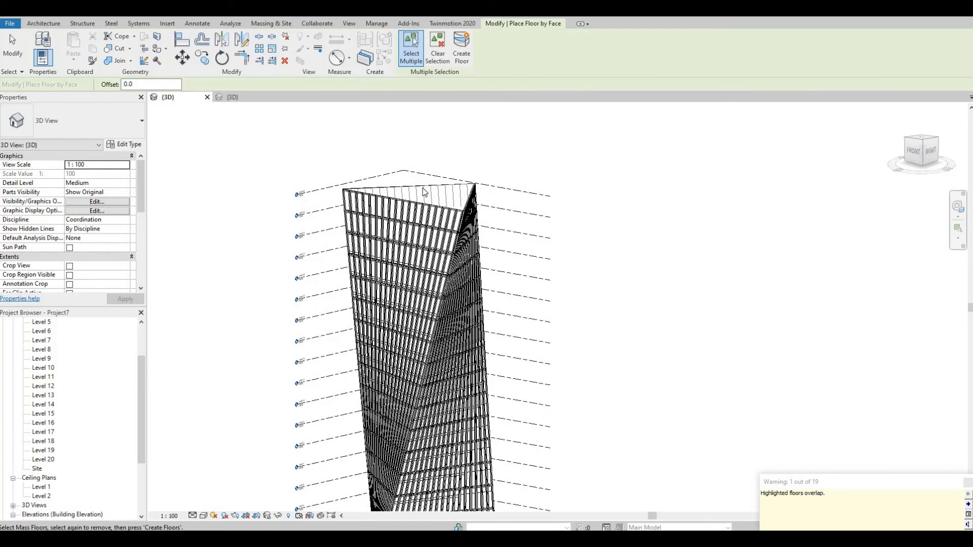
key("Escape")
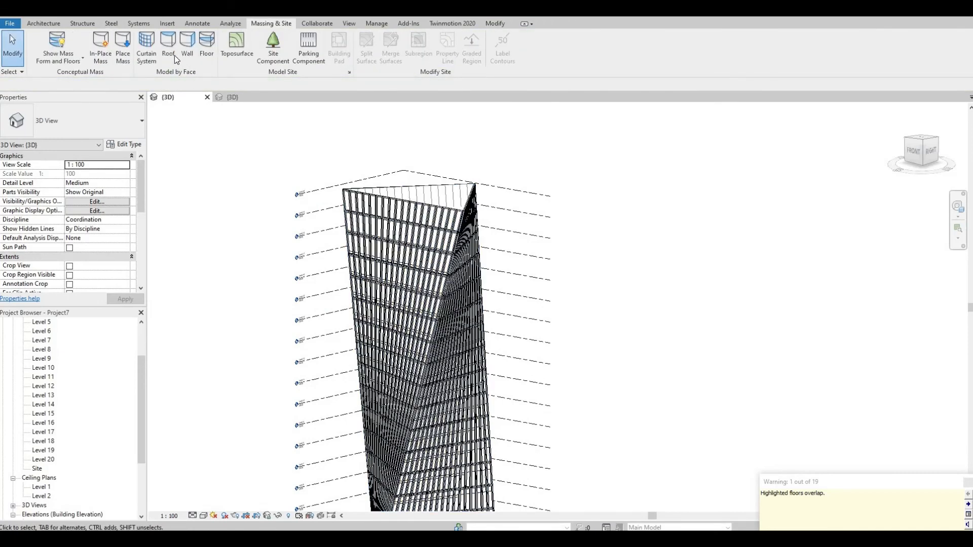
Create a Generic Roof - 300mm roof by face on the tower's top face, referenced to Level 20.
left_click(175, 57)
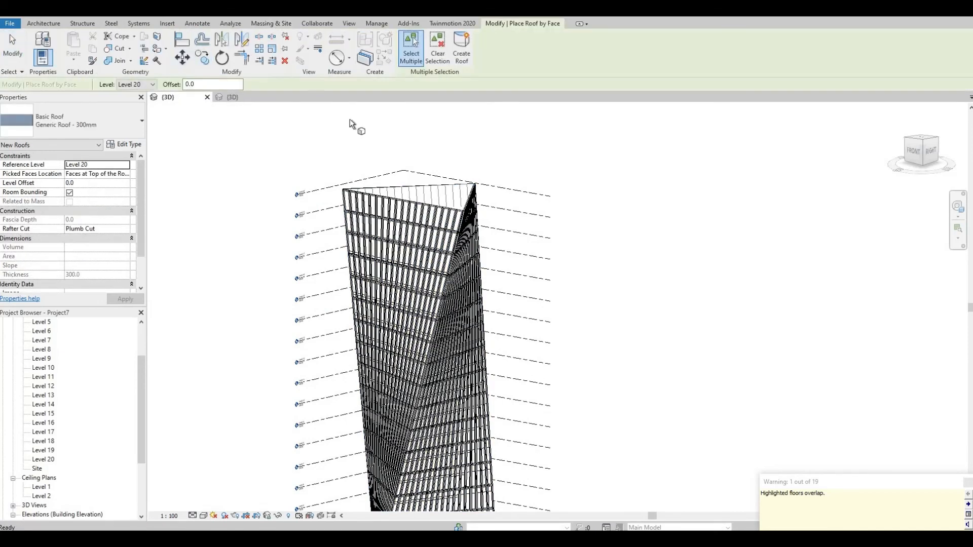
scroll(369, 145, "up", 3)
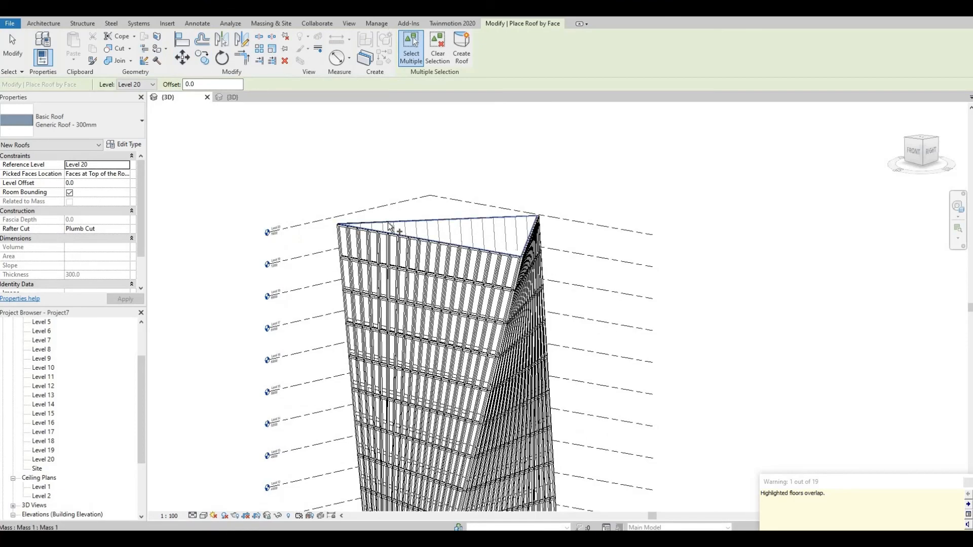
left_click(388, 224)
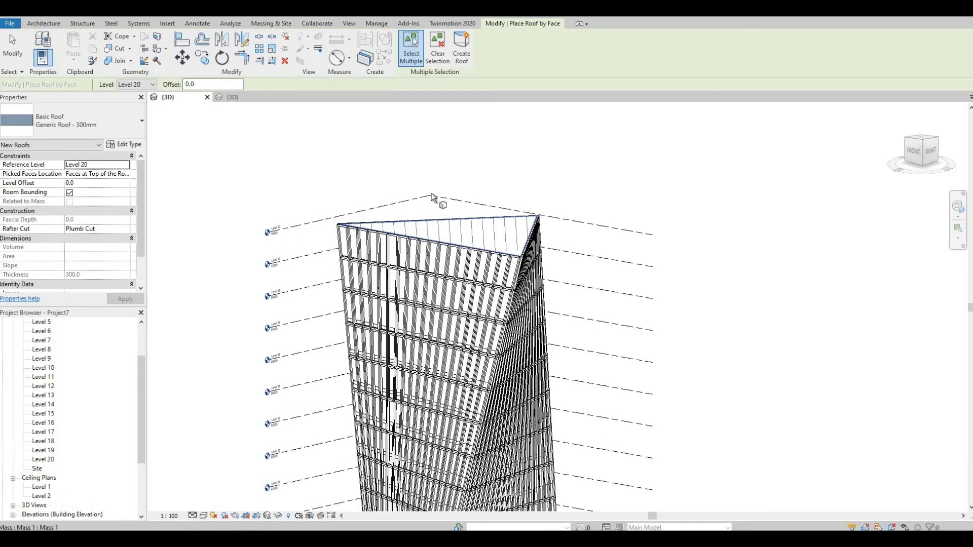
left_click(465, 47)
middle_click_drag(605, 170, 634, 151)
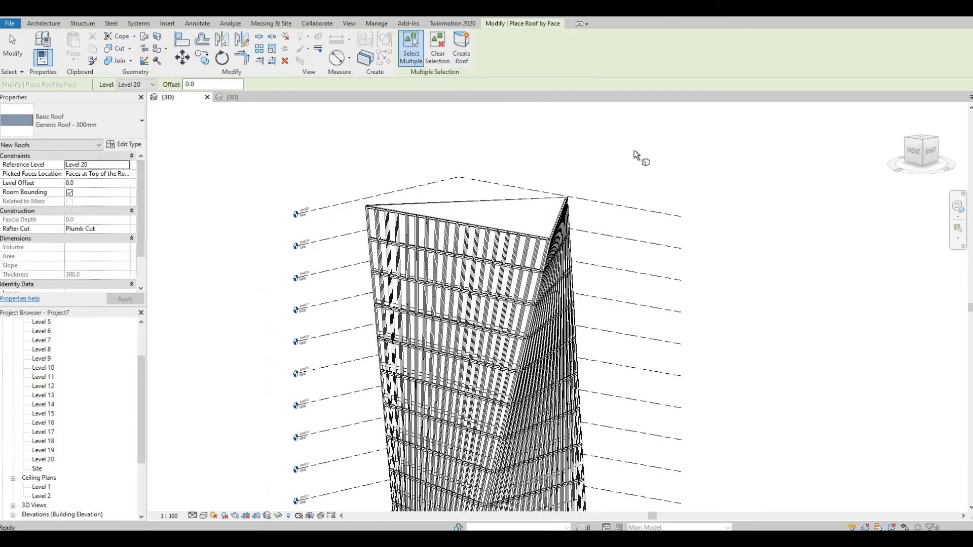
scroll(634, 155, "down", 4)
key("Escape")
Switch the mass display to Show Mass by View Settings and set the 3D view's visual style to Shaded.
middle_click_drag(697, 260, 673, 263, "shift")
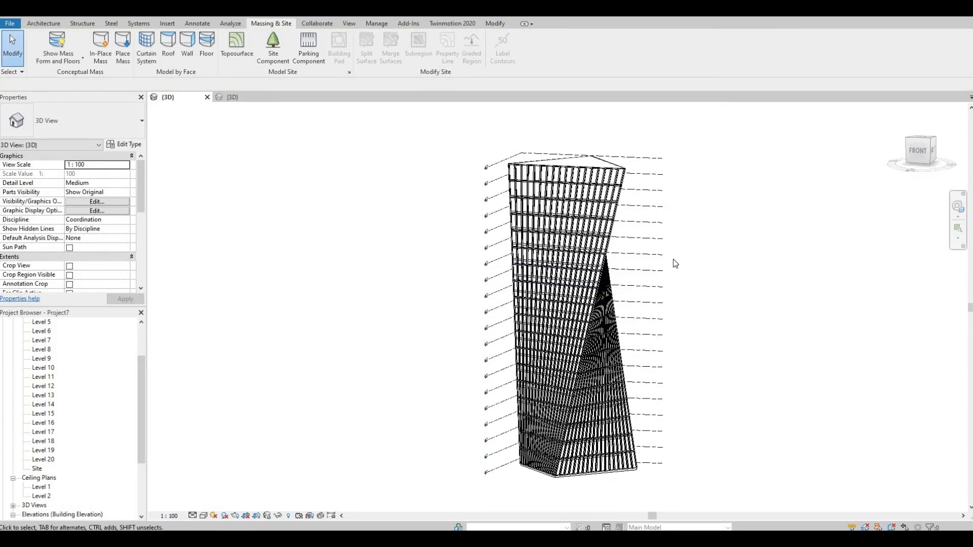
left_click(56, 47)
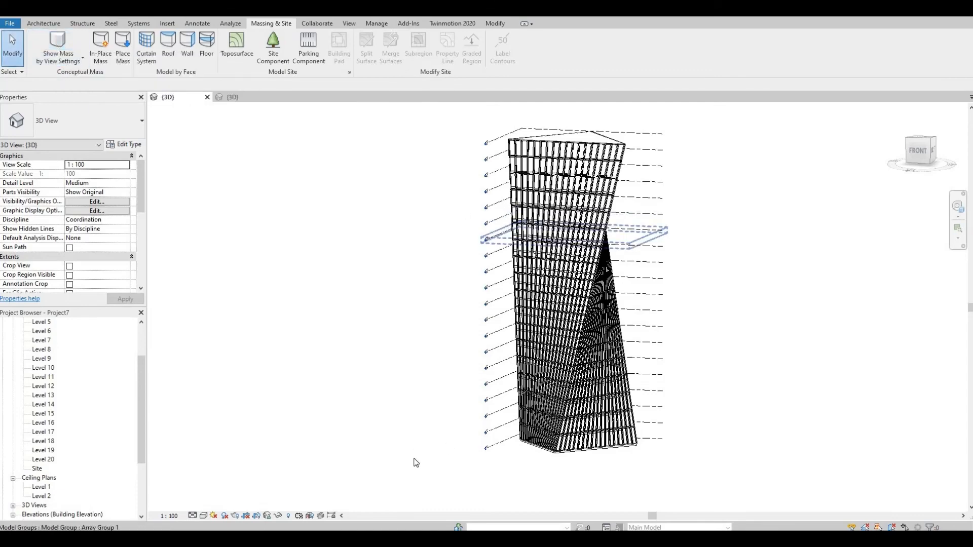
left_click(202, 515)
left_click(223, 474)
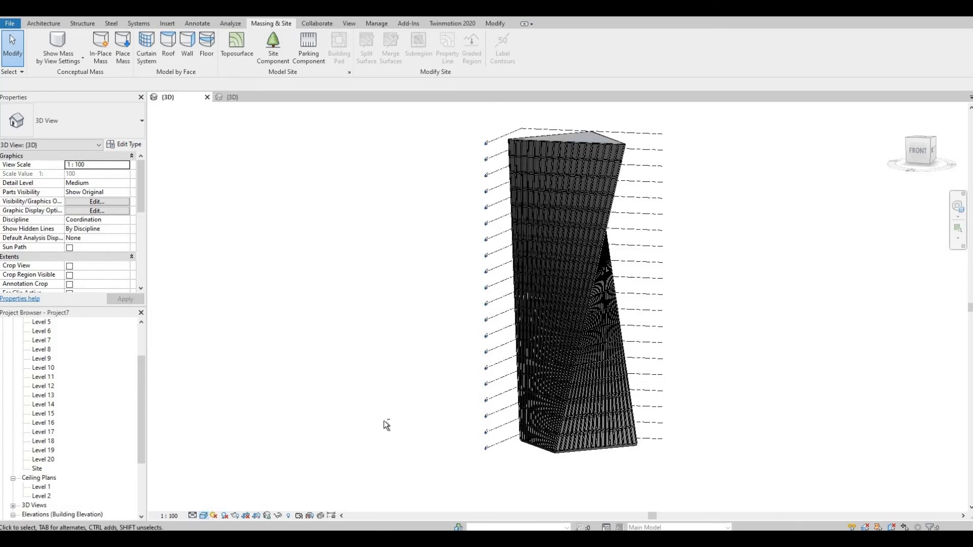
Change the glass material of the tower's Family2 curtain panel type to Glass.
middle_click_drag(450, 460, 647, 262, "shift")
scroll(646, 262, "up", 2)
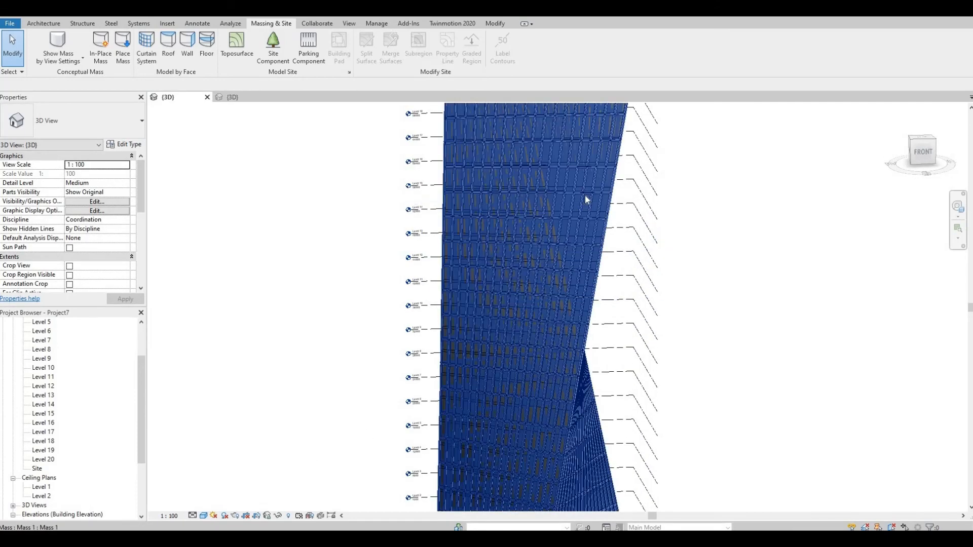
key("Tab")
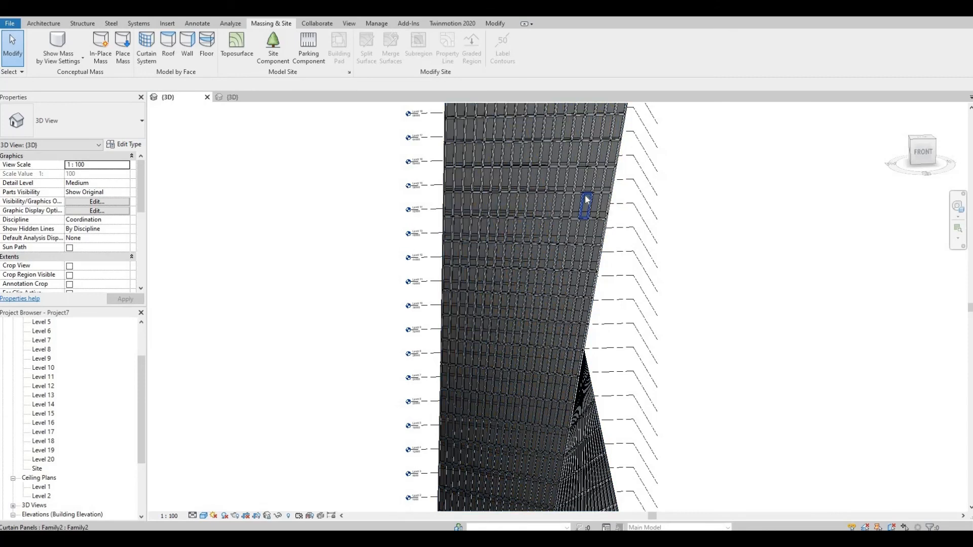
left_click(586, 198)
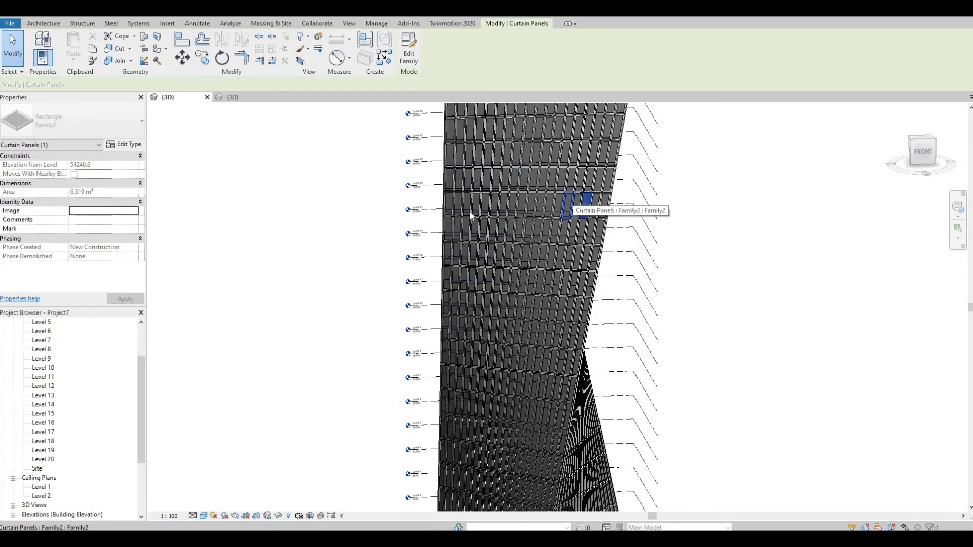
left_click(124, 144)
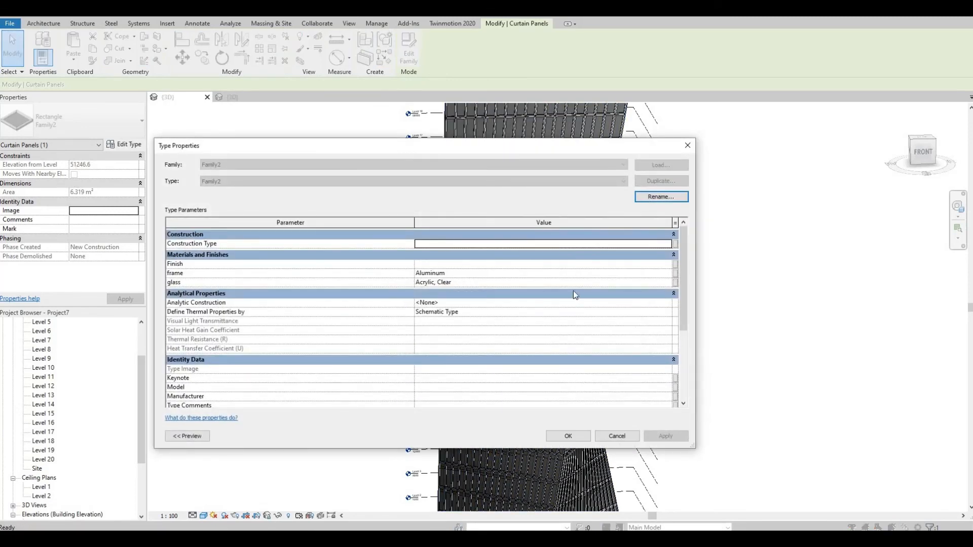
left_click(597, 282)
left_click(667, 282)
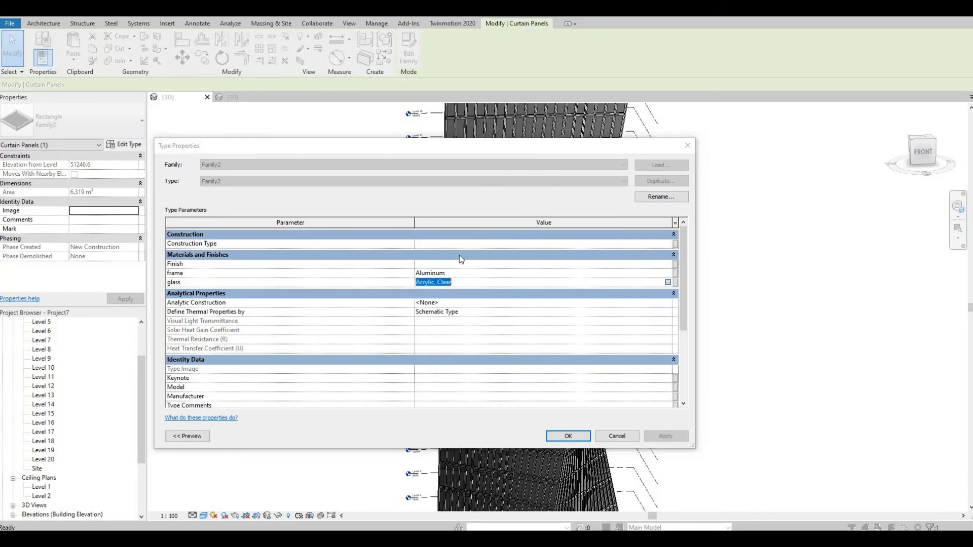
left_click(321, 146)
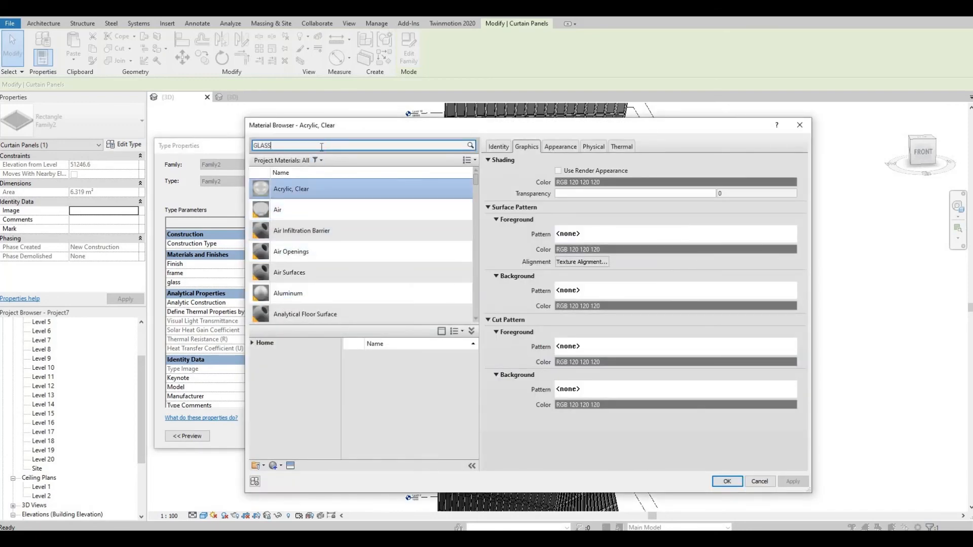
type("GLASS")
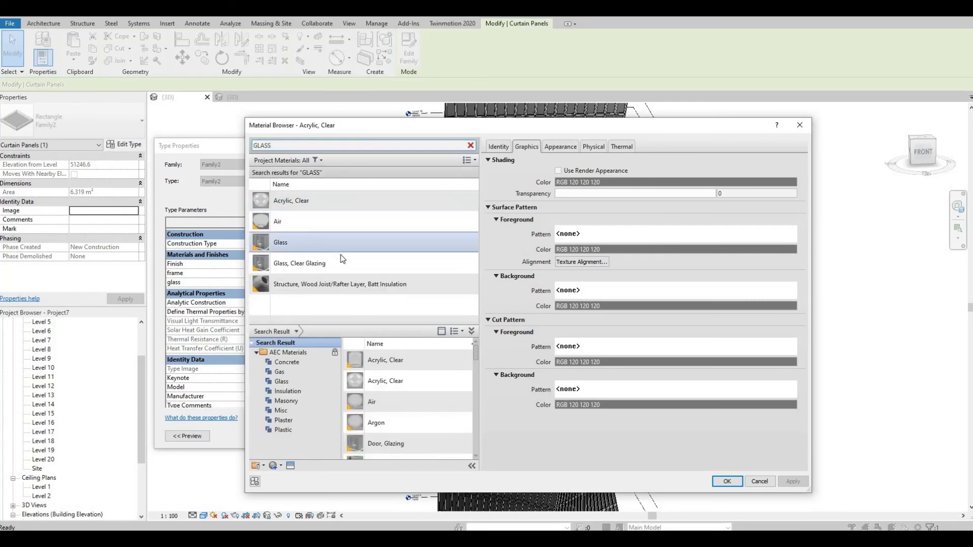
left_click(359, 248)
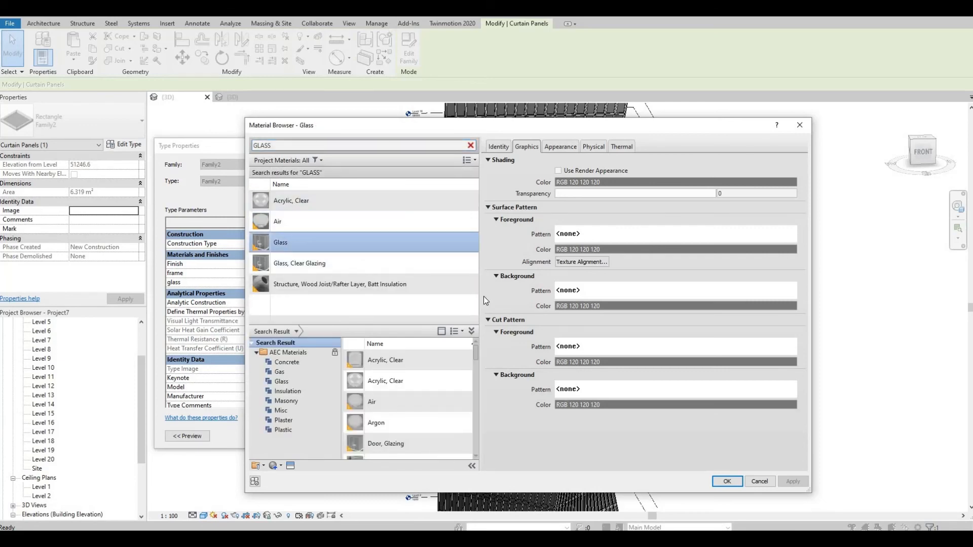
left_click(727, 481)
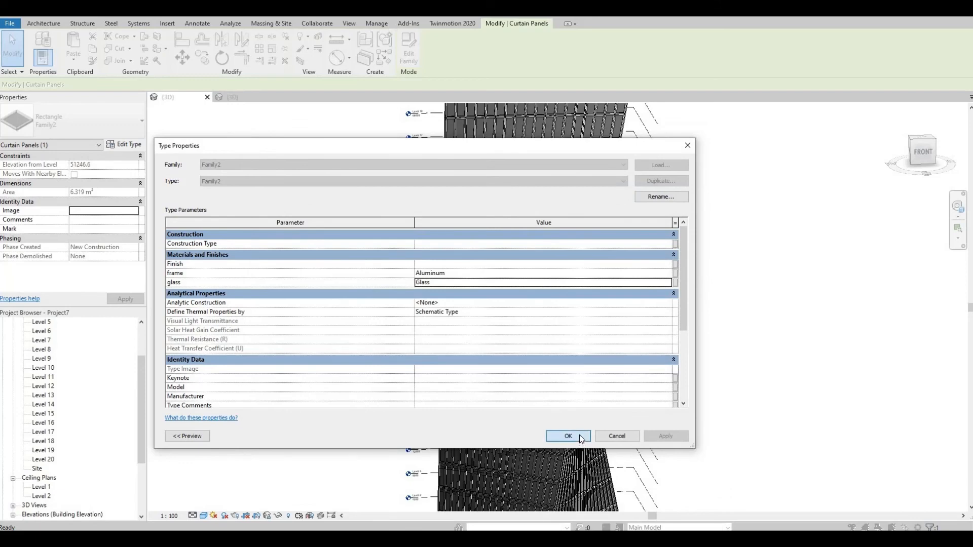
left_click(572, 431)
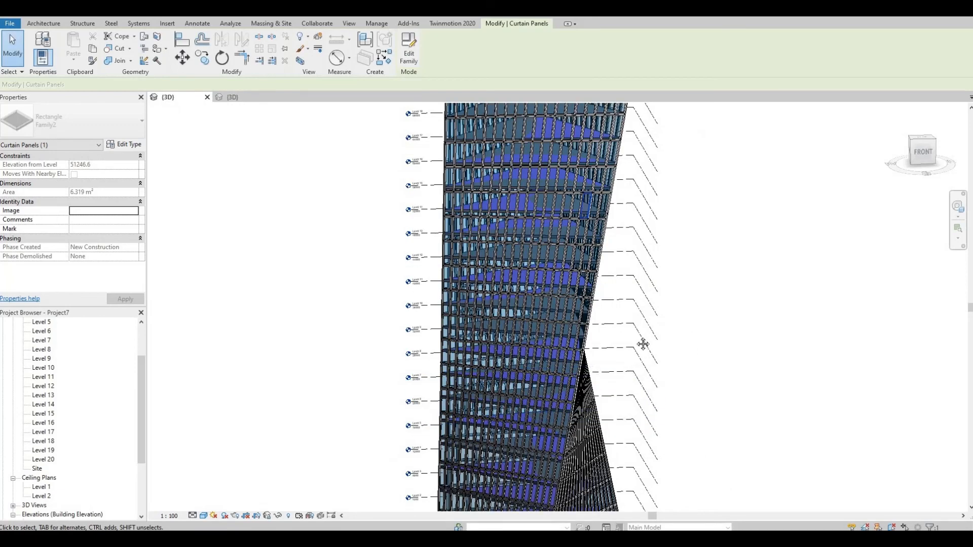
scroll(638, 348, "down", 1)
middle_click_drag(638, 348, 760, 338, "shift")
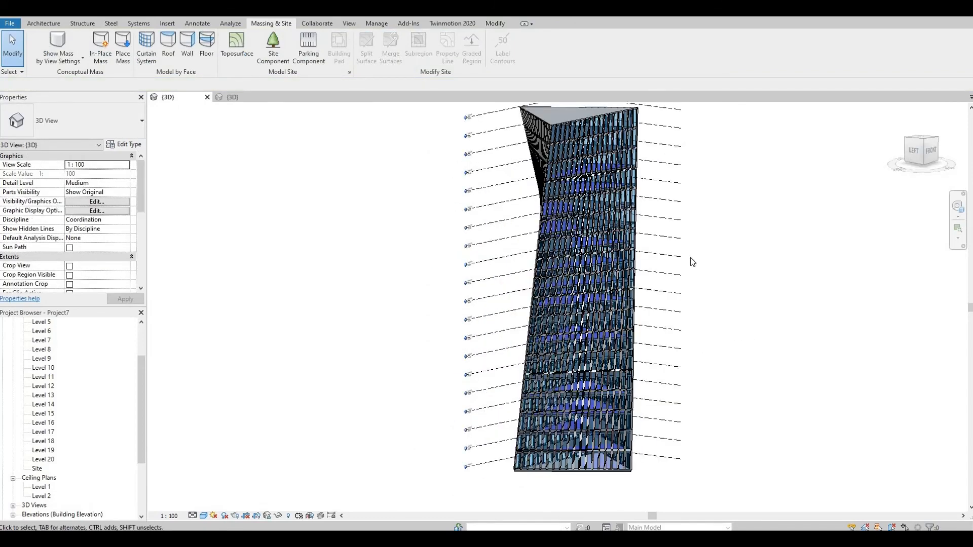
middle_click_drag(692, 261, 681, 277)
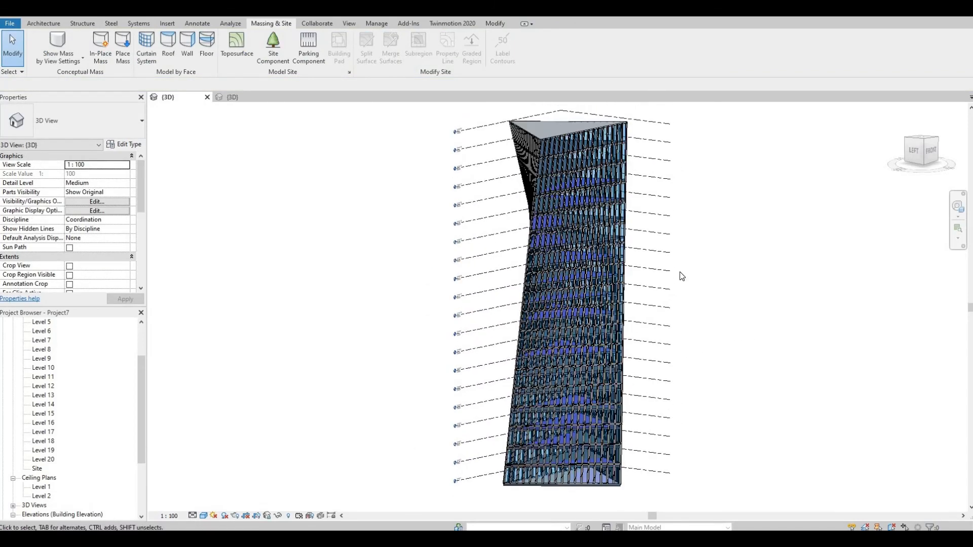